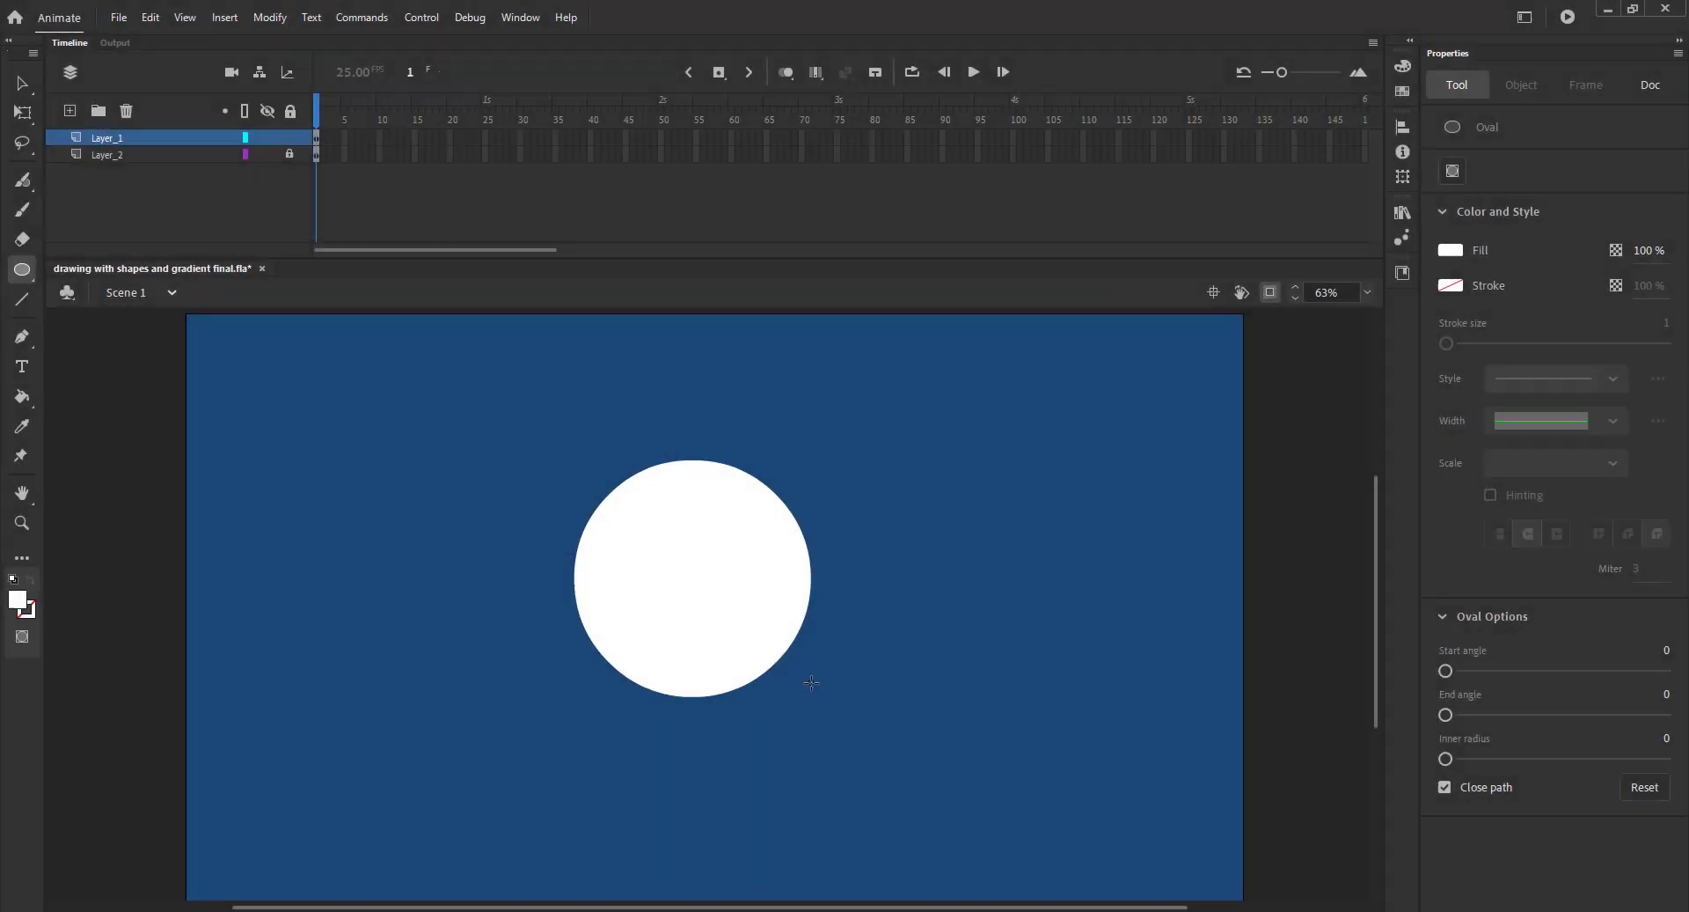
- Draw a white circle about 440 px wide near the middle of the stage and move it slightly down
left_click_drag(811, 682, 822, 701)
key("v")
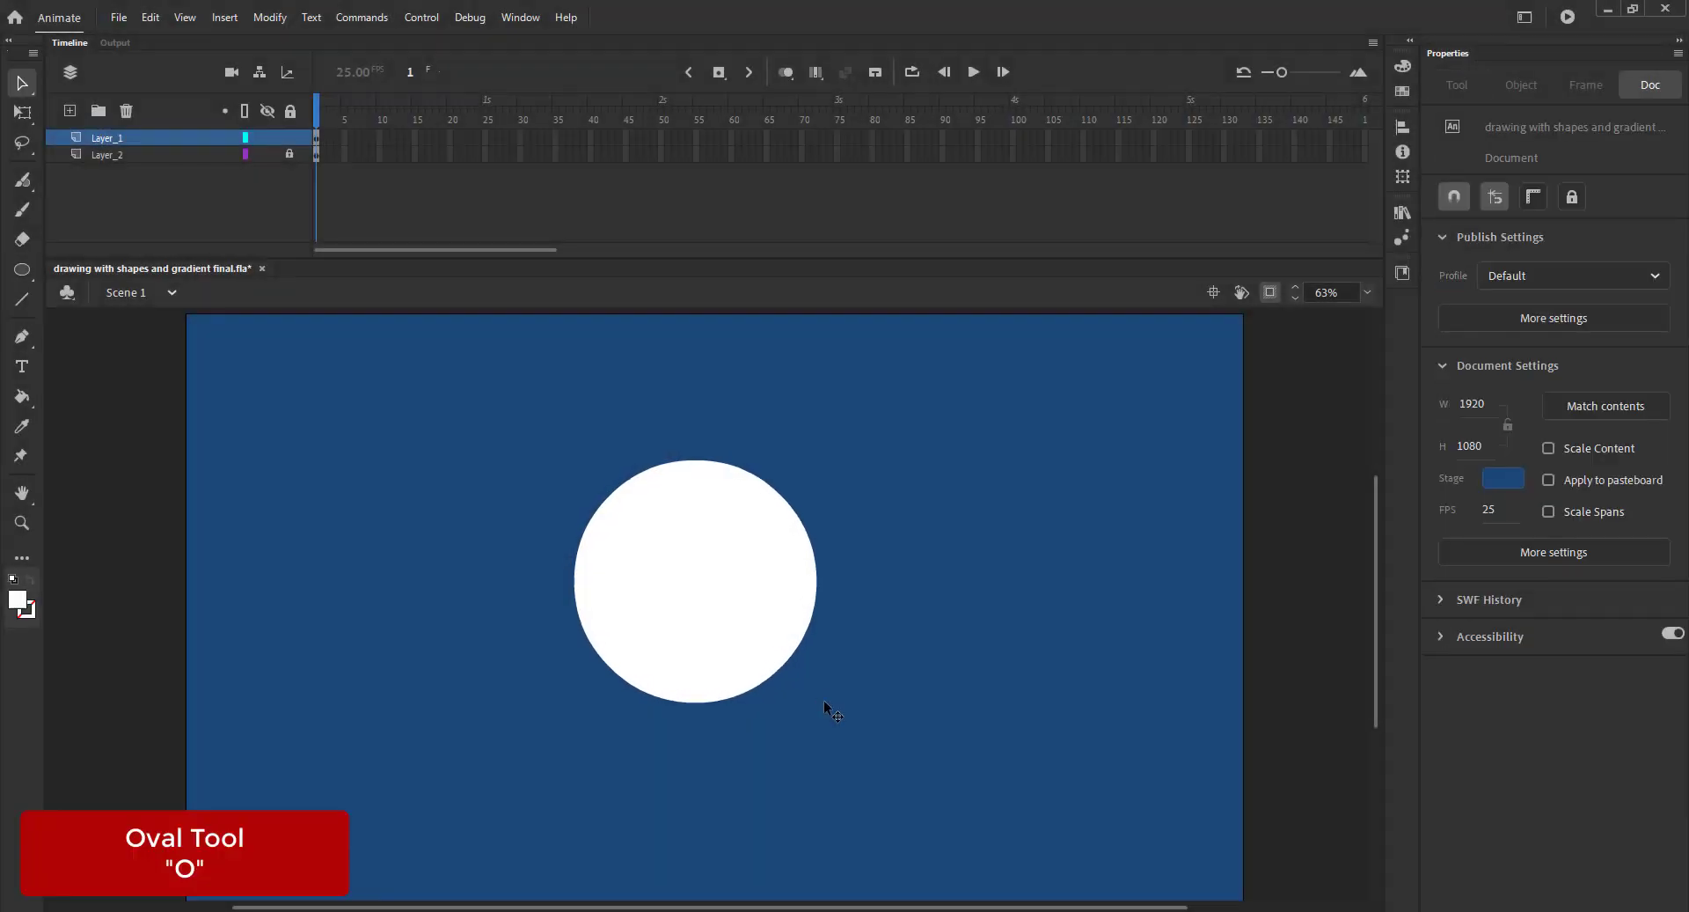
left_click(684, 602)
left_click_drag(684, 602, 686, 640)
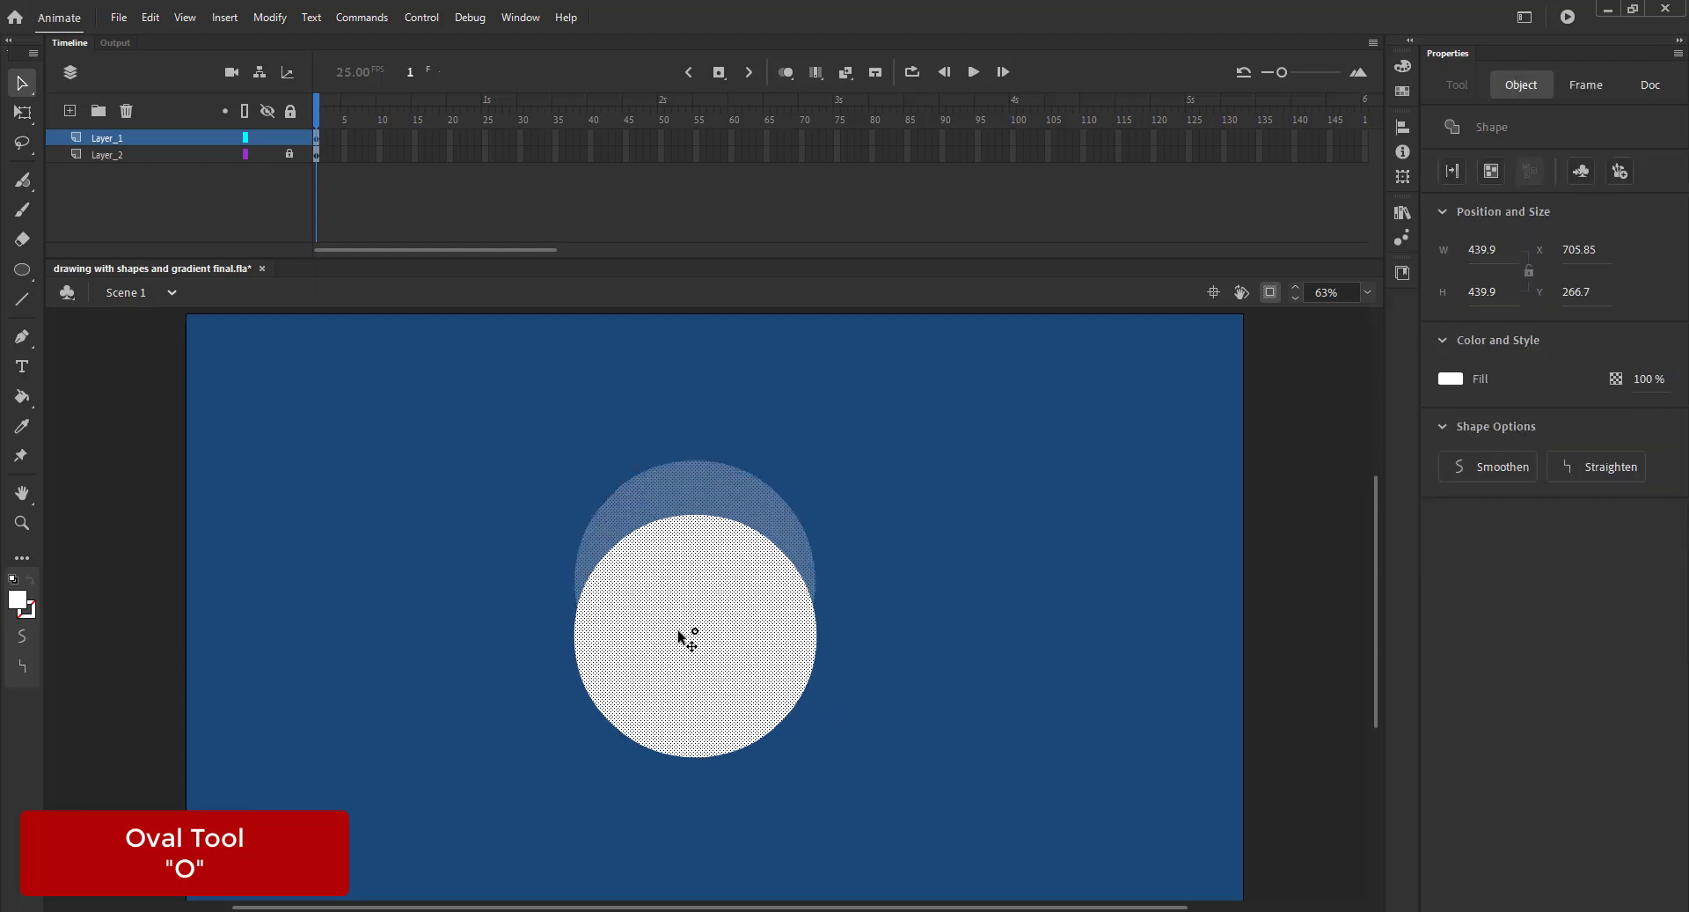
left_click_drag(475, 452, 875, 767)
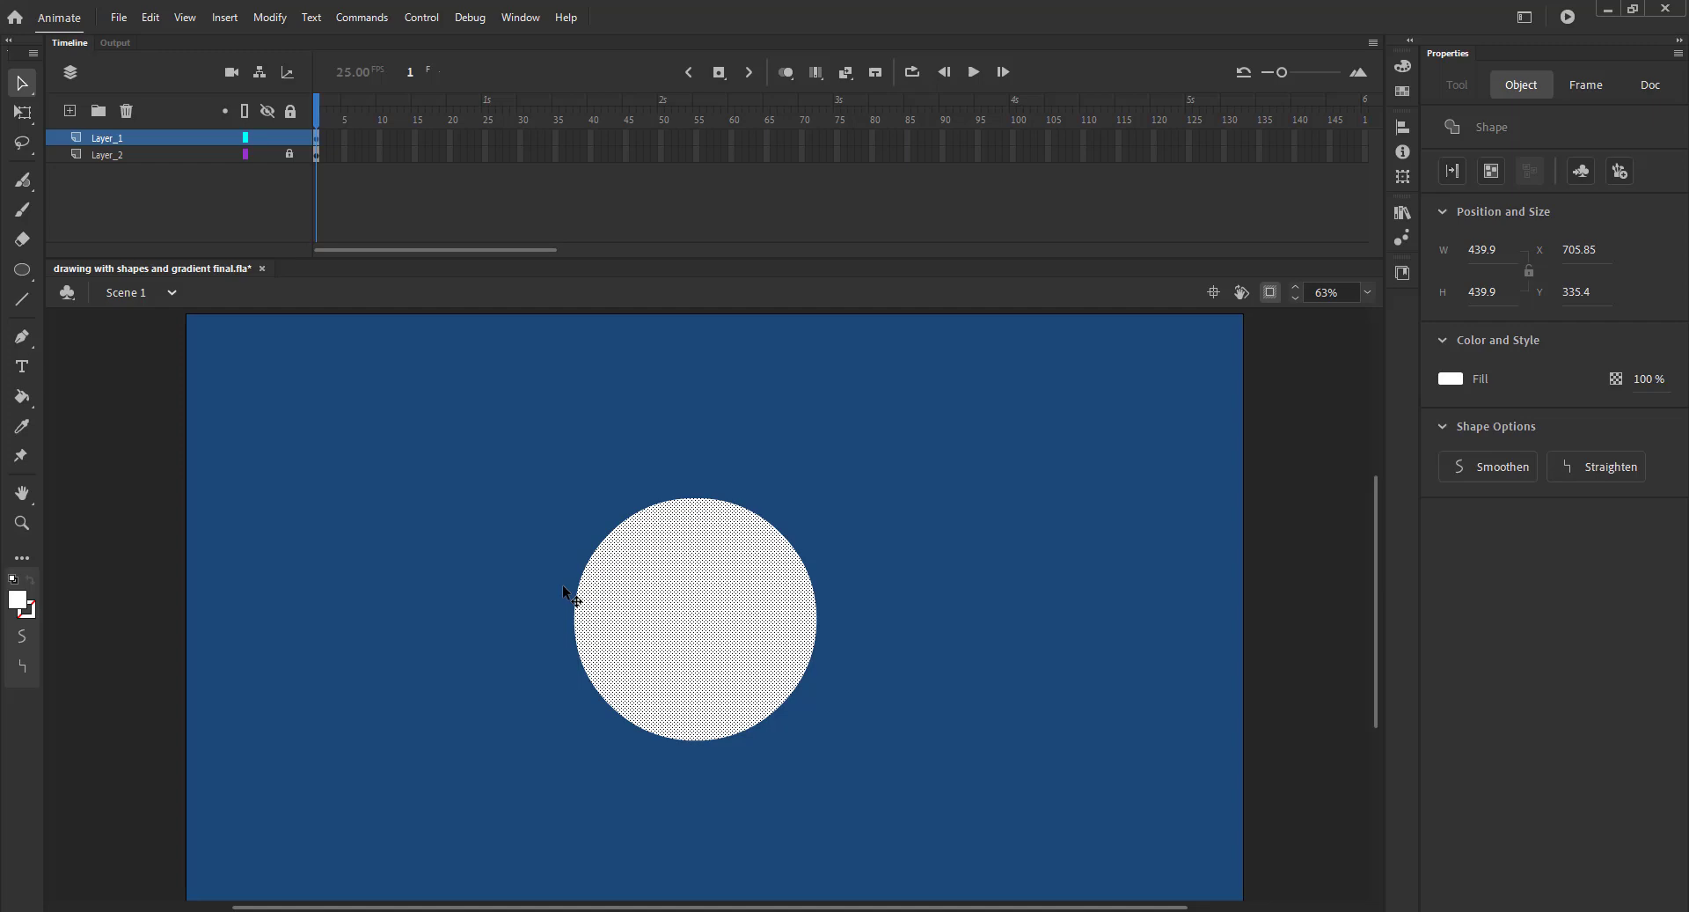
- Enlarge the white circle evenly about its centre to about 500 px wide with Free Transform
key("q")
left_click_drag(568, 485, 550, 468)
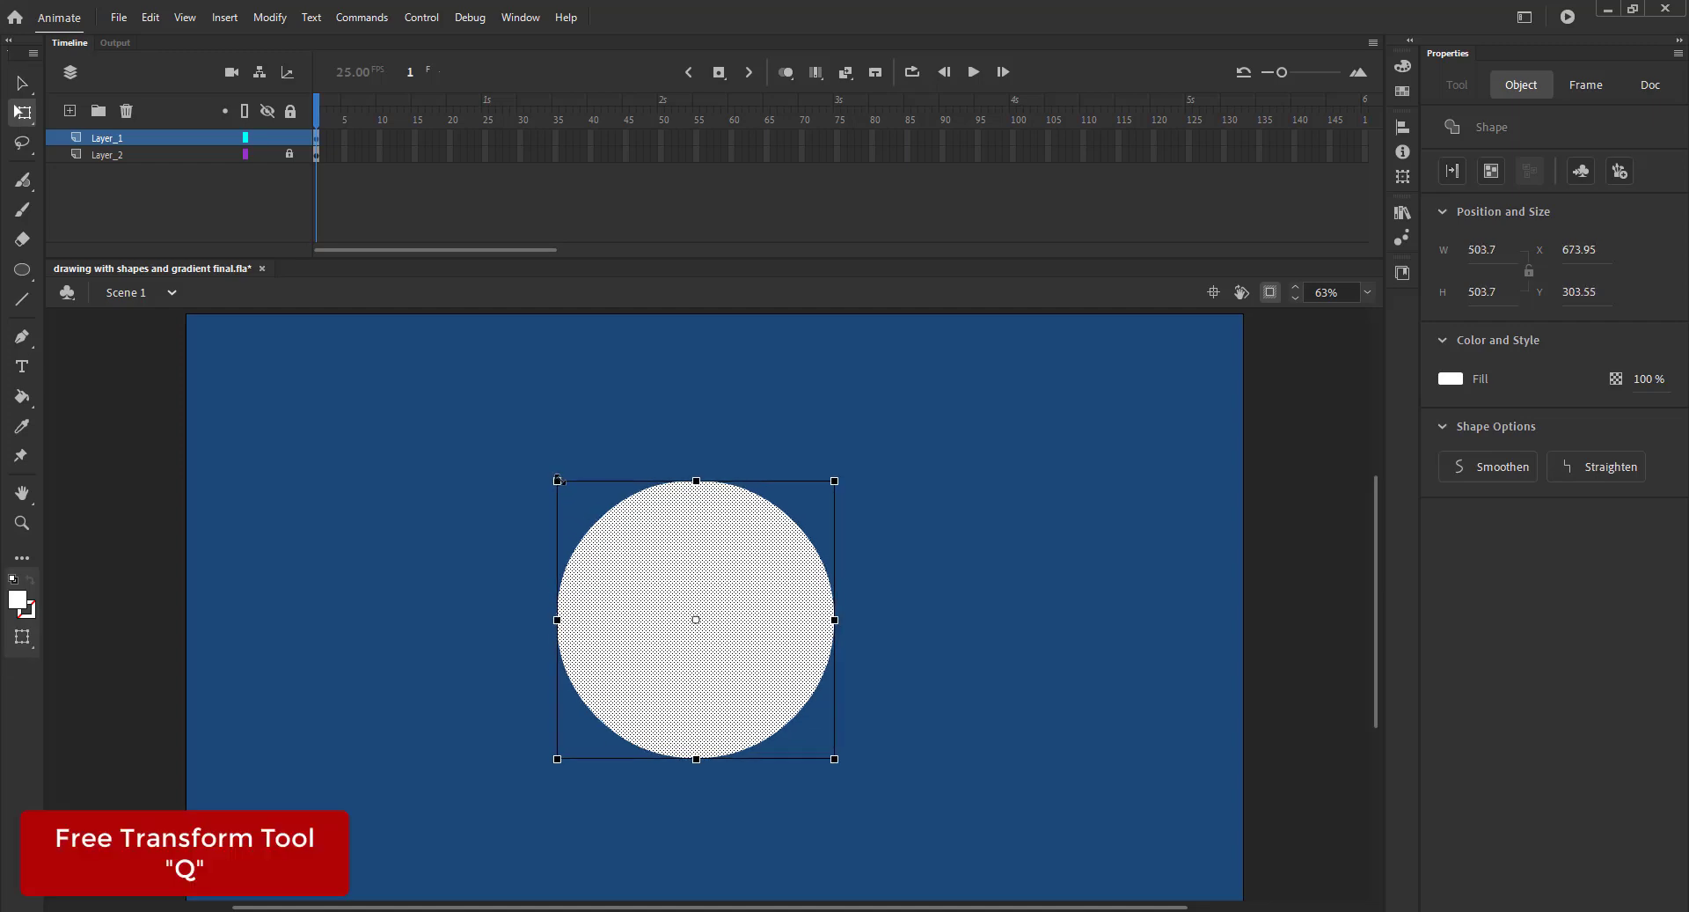
left_click(463, 501)
- Convert the white circle to a Graphic symbol named "crystall ball"
key("v")
left_click(669, 585)
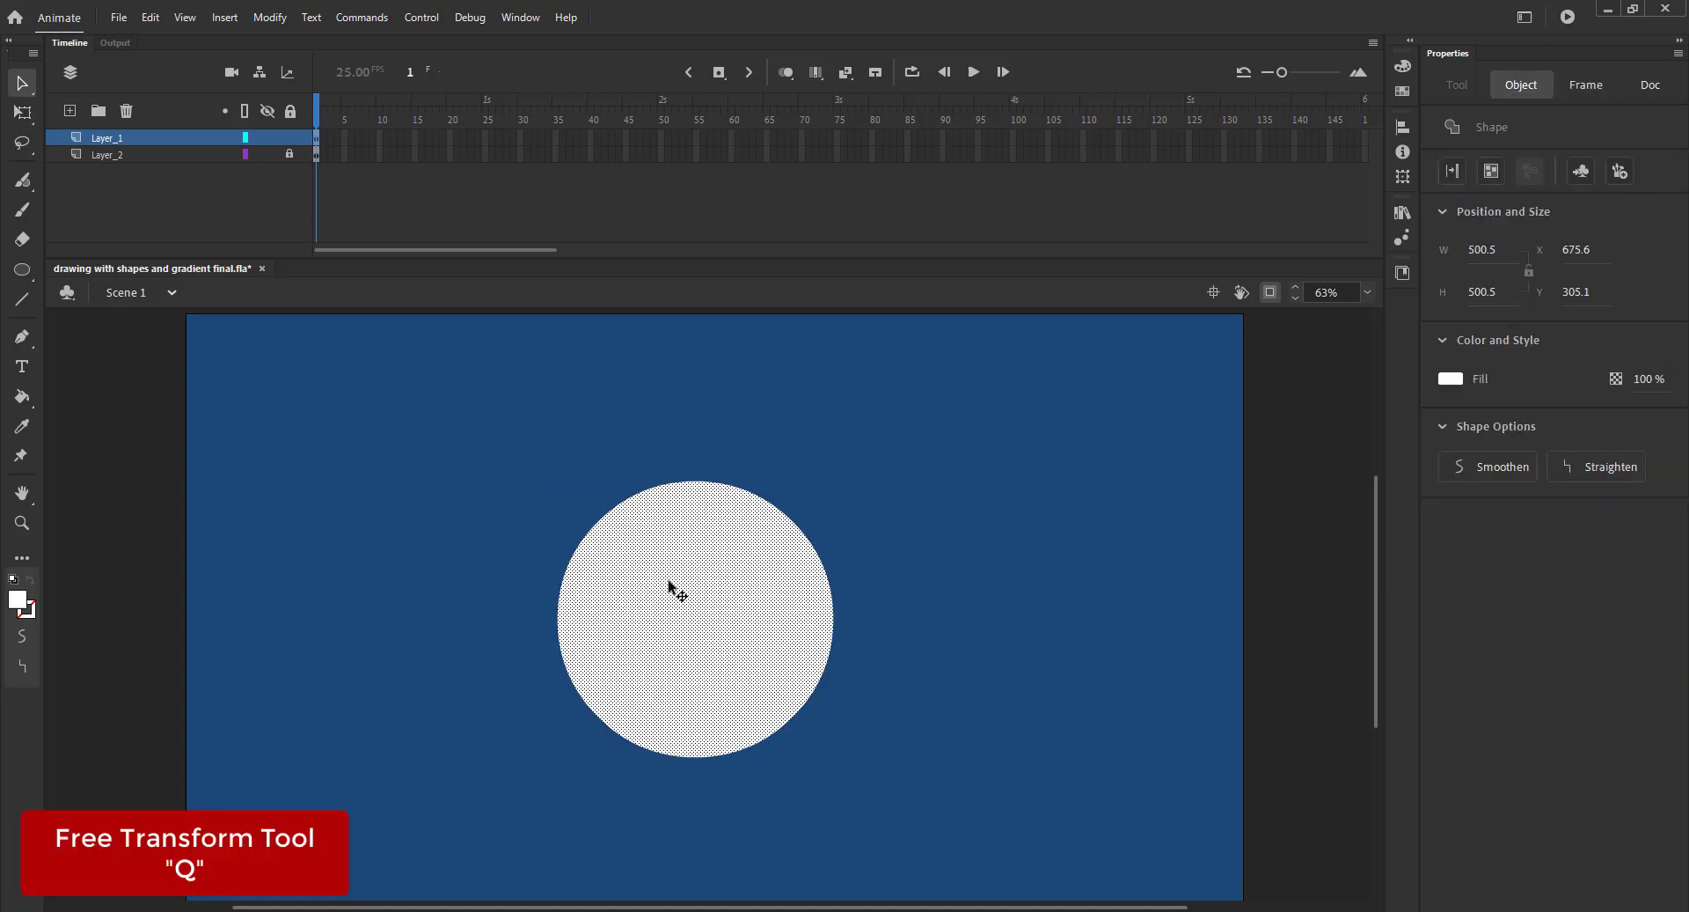
key("F8")
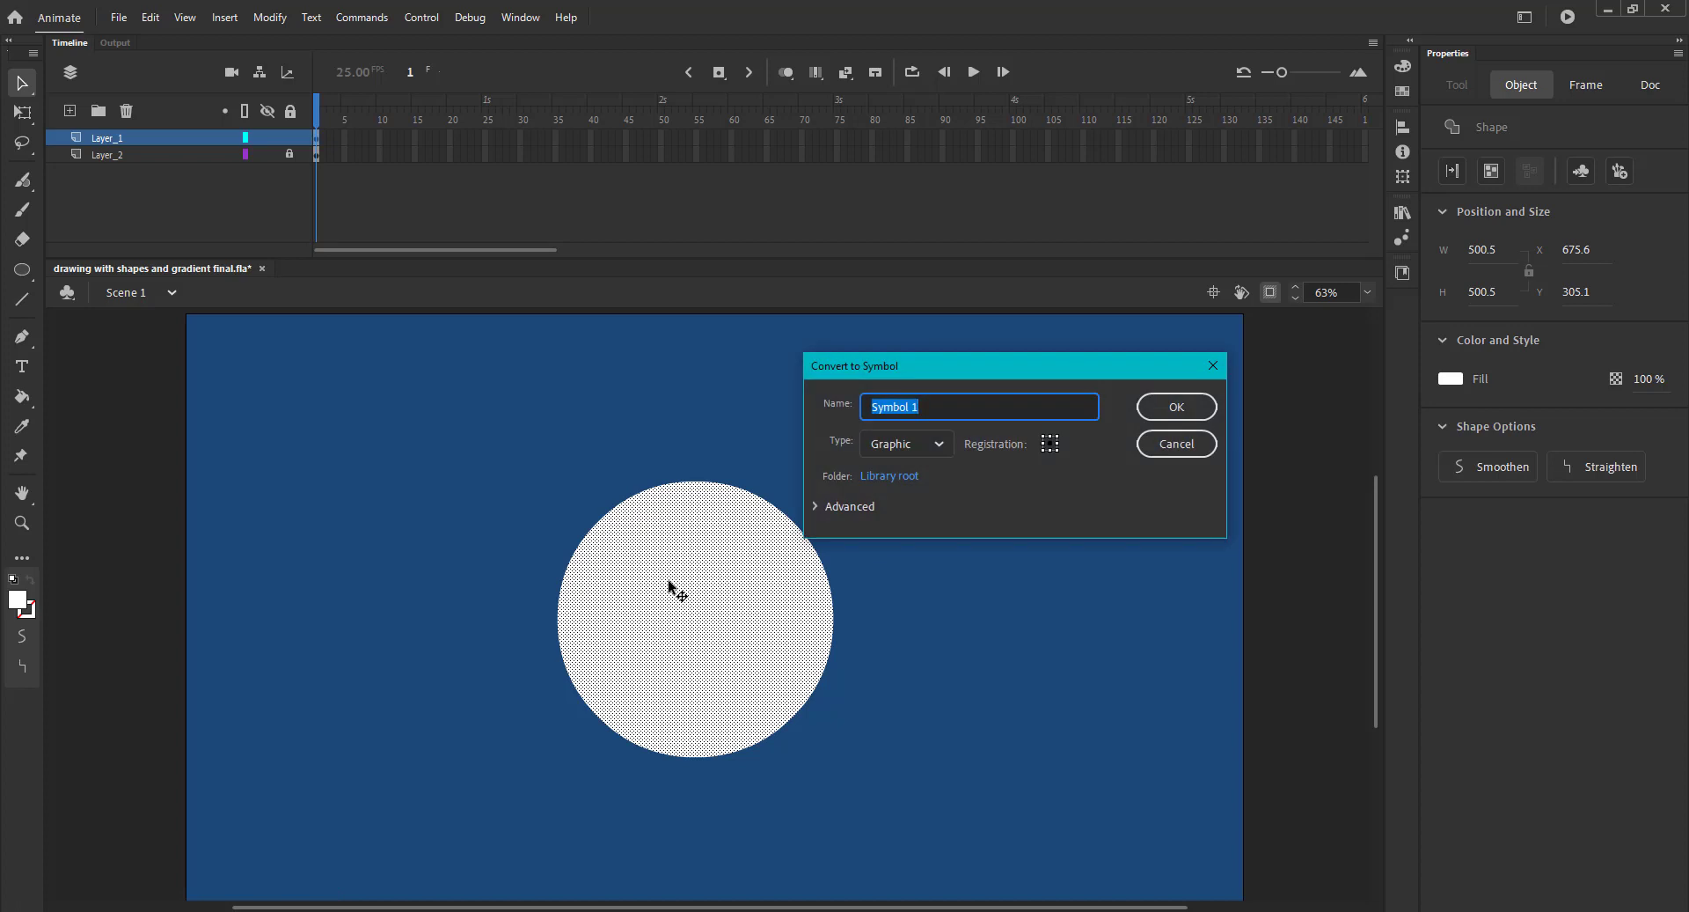
type("cryst")
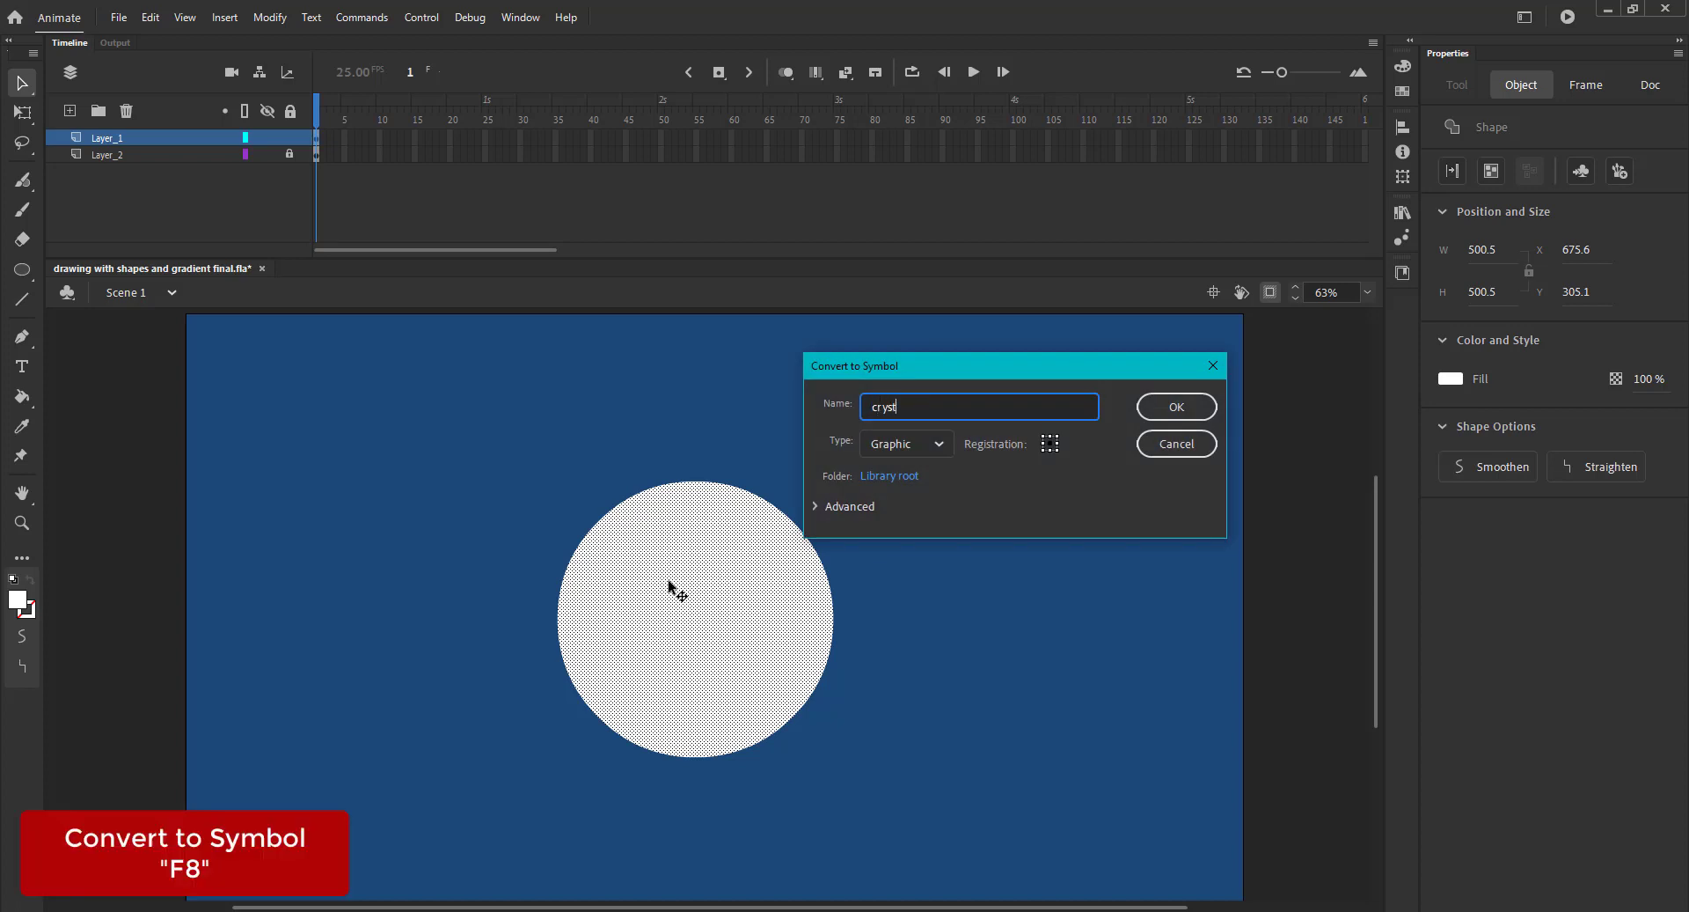
type("all ball")
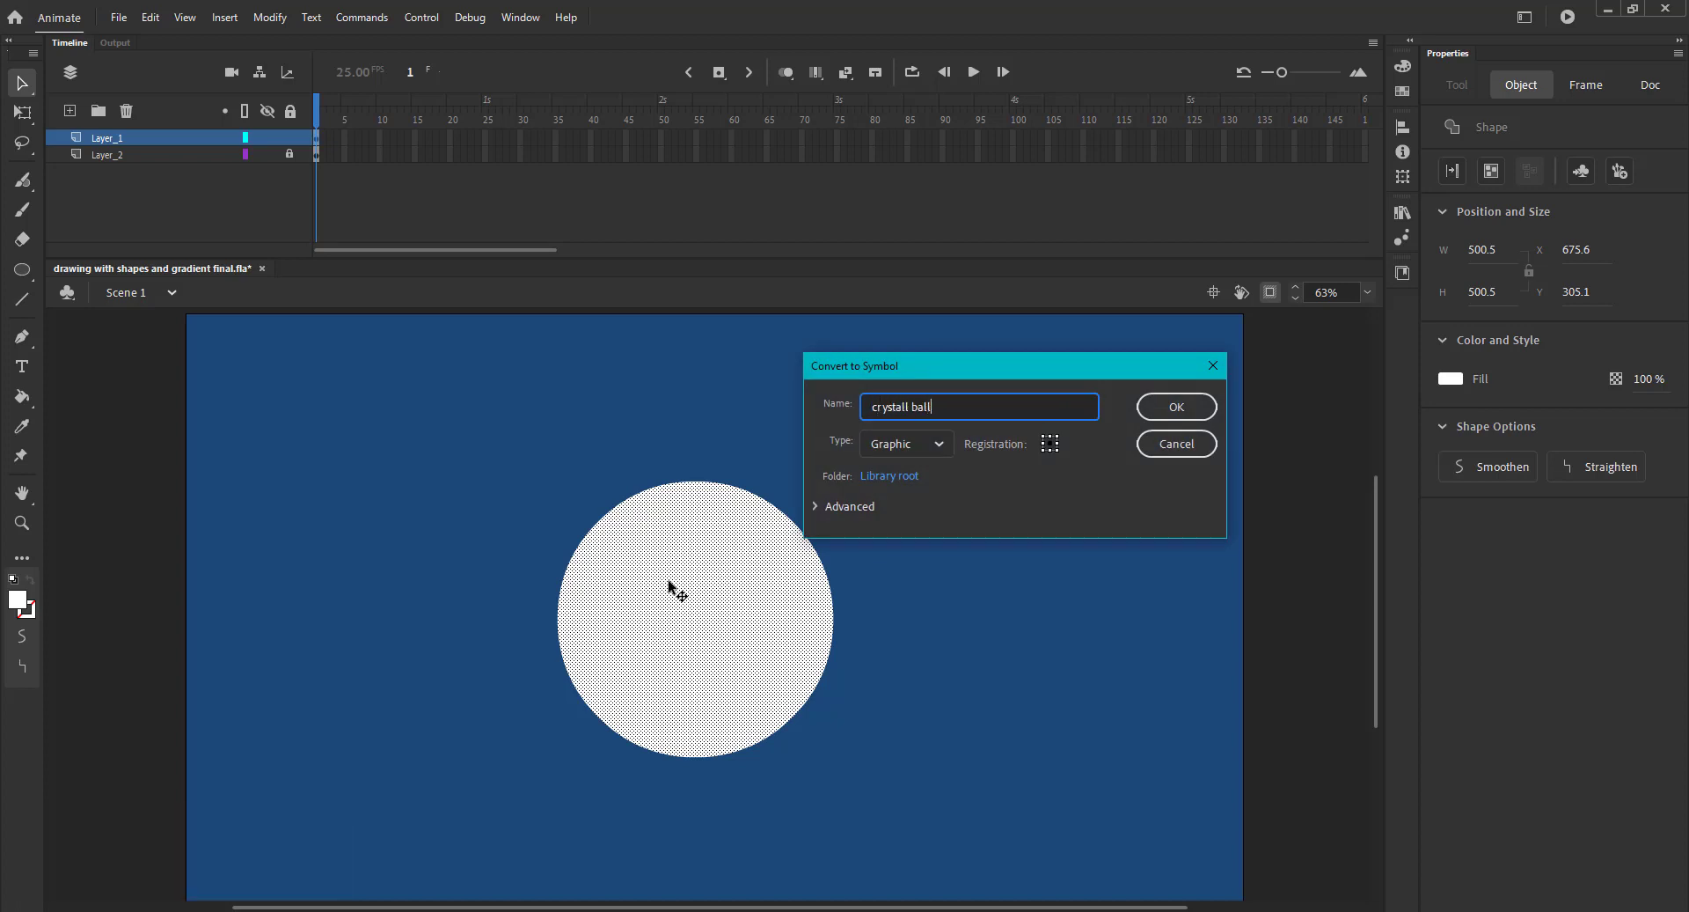
key("Return")
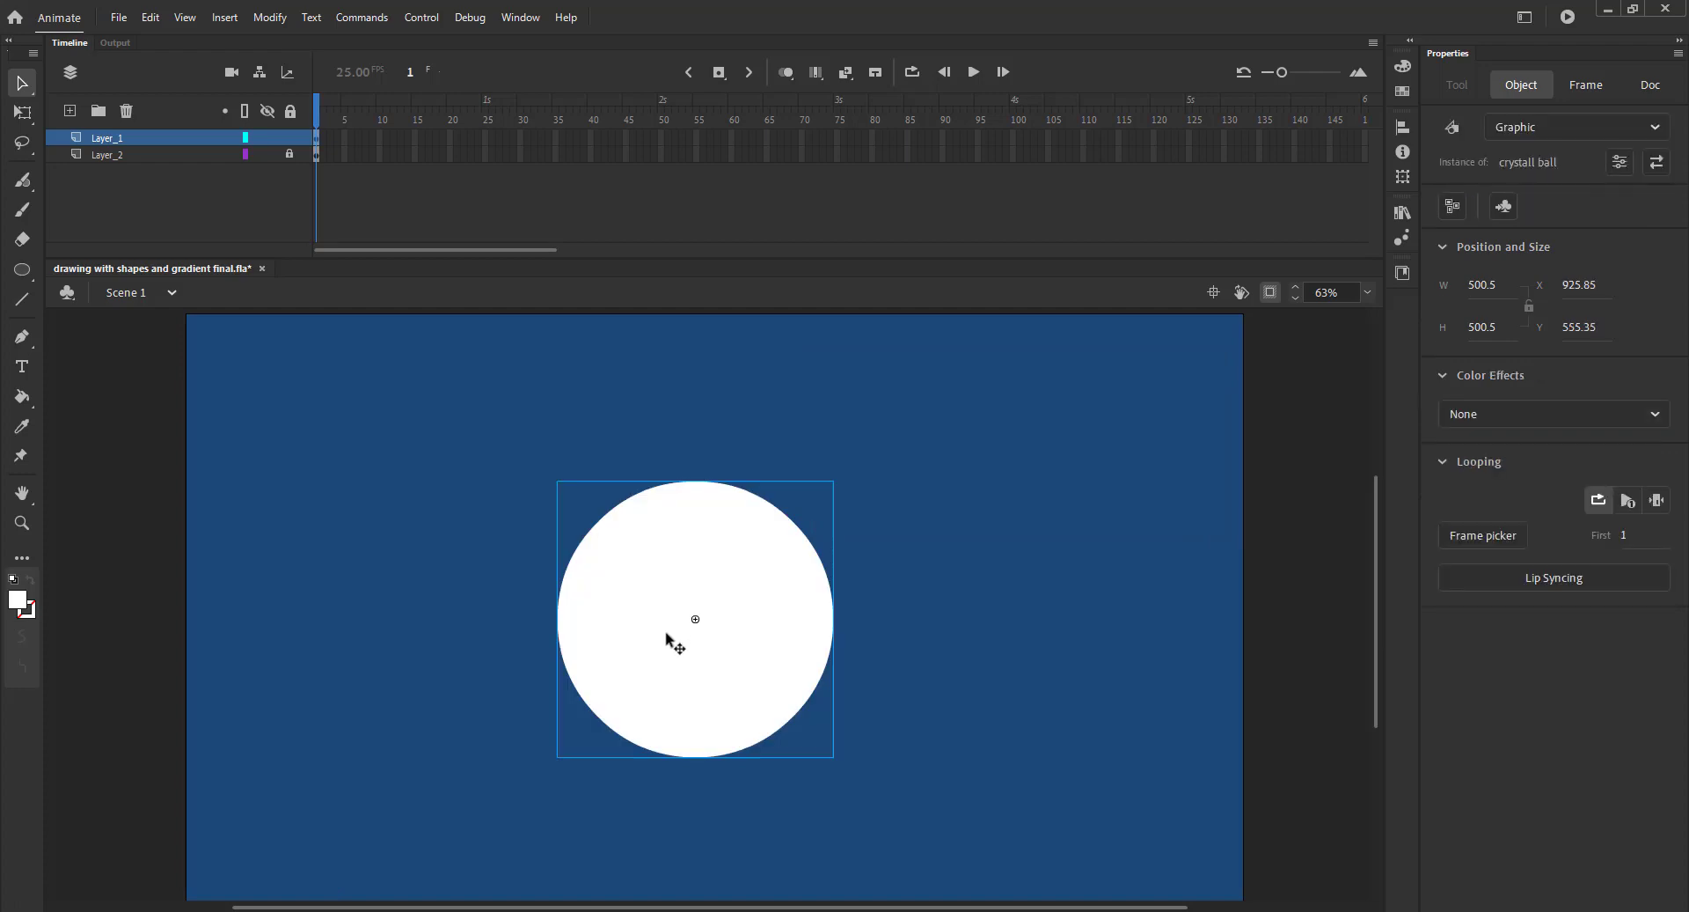
- Open the crystall ball symbol for editing and change the circle's solid fill to a radial gradient
double_click(641, 627)
left_click(454, 573)
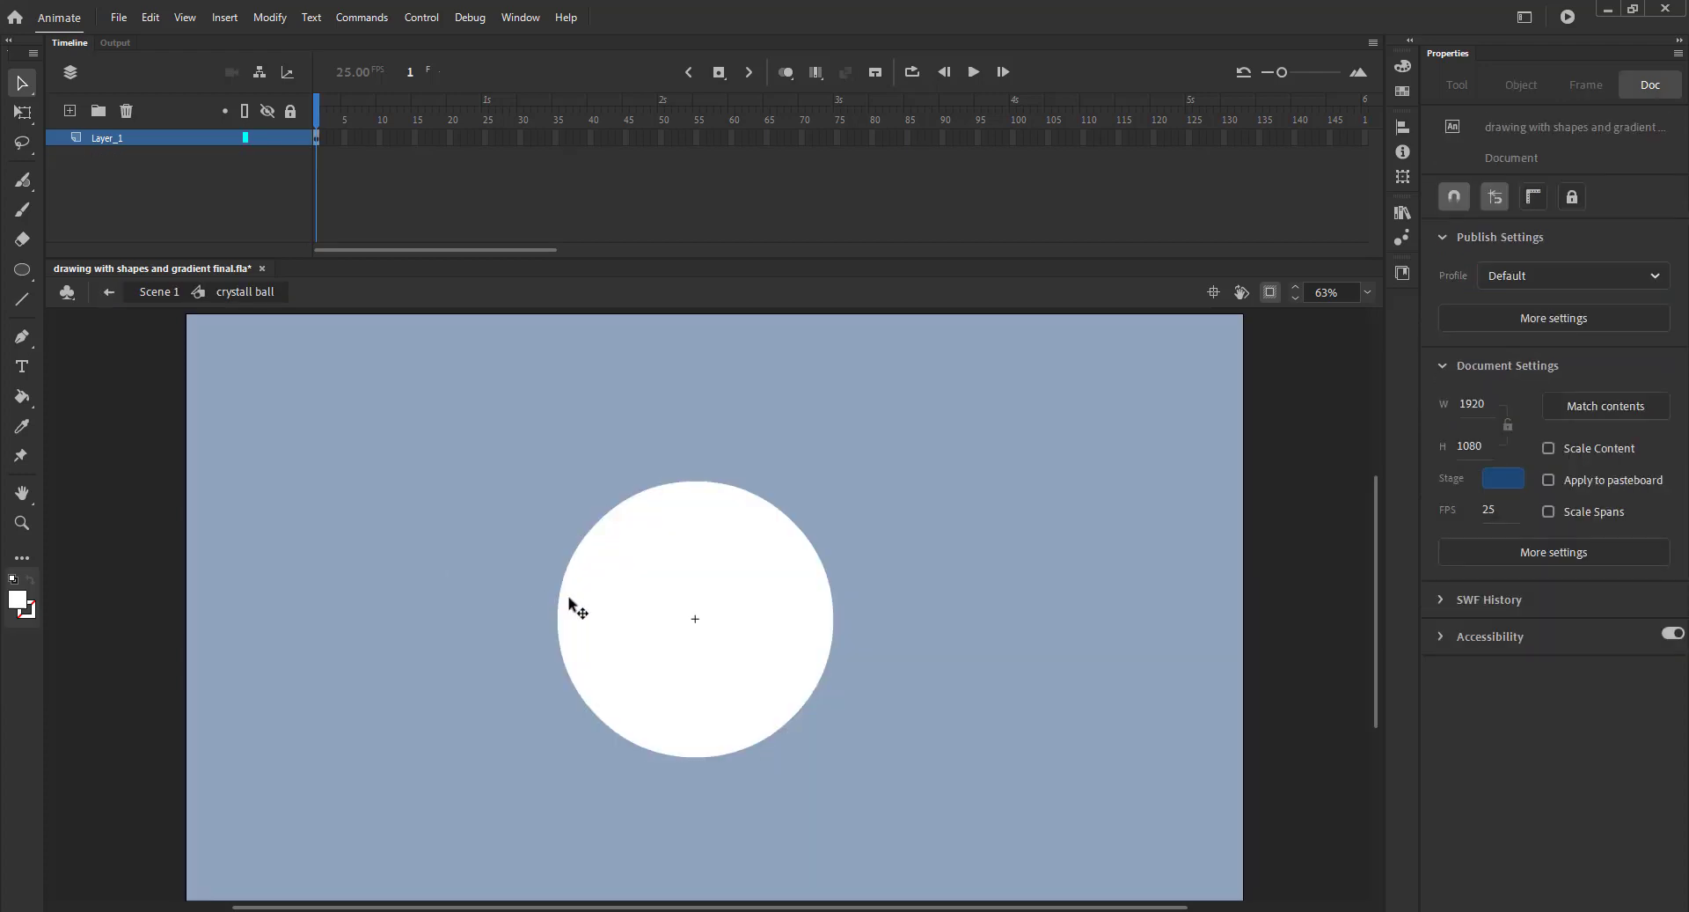
left_click(606, 605)
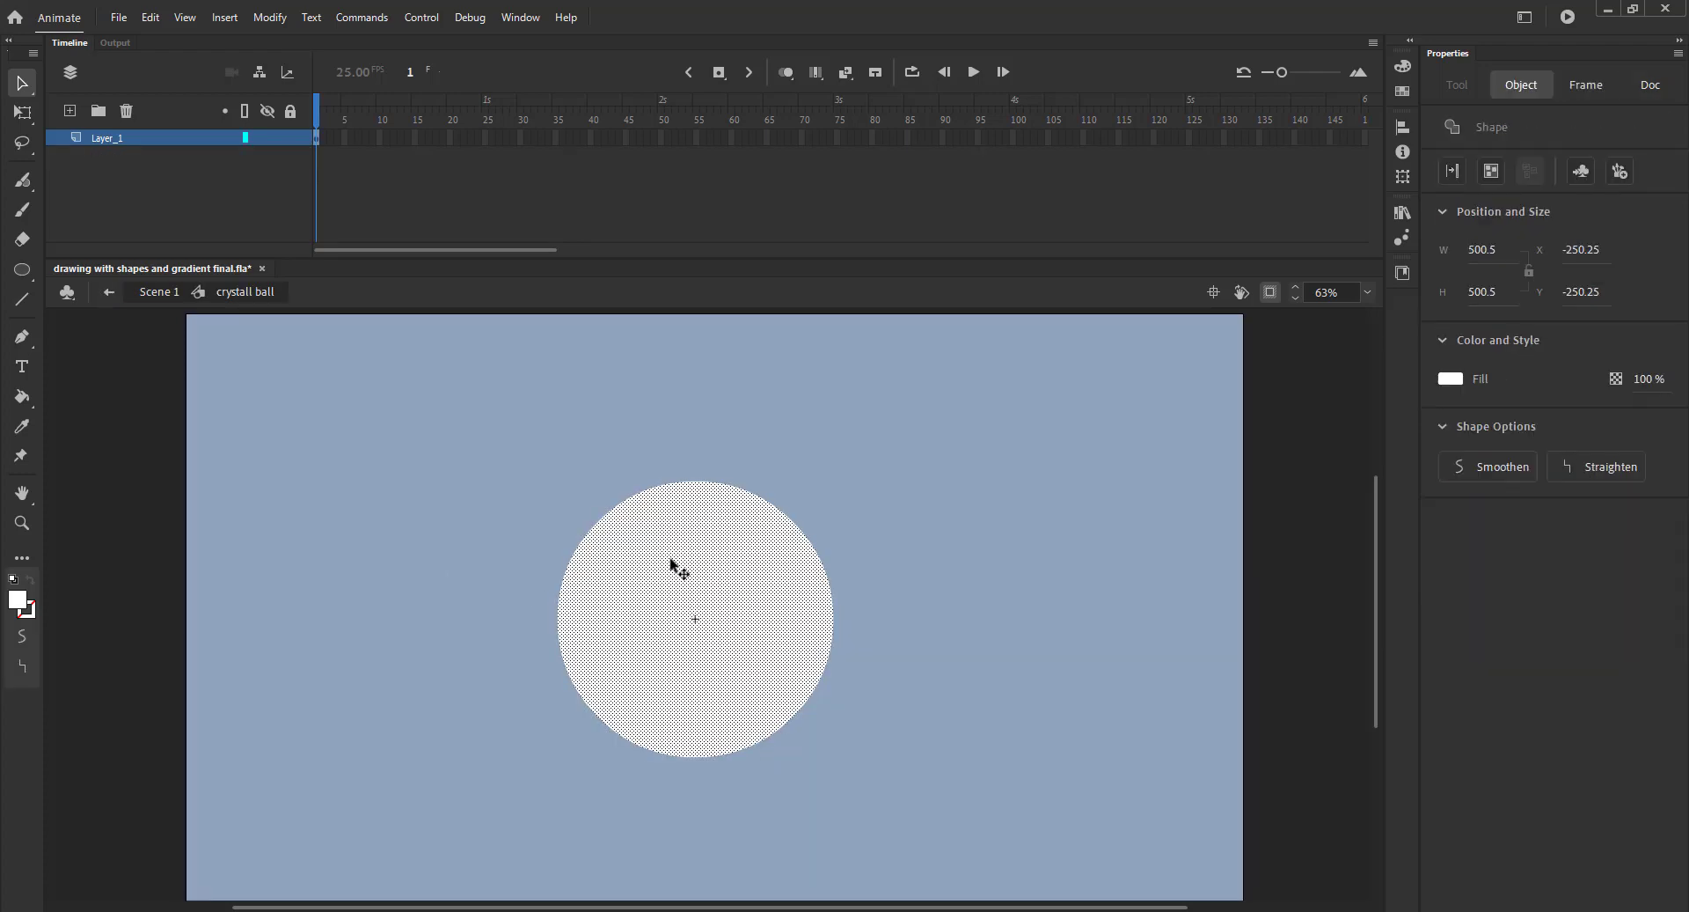
left_click(1403, 68)
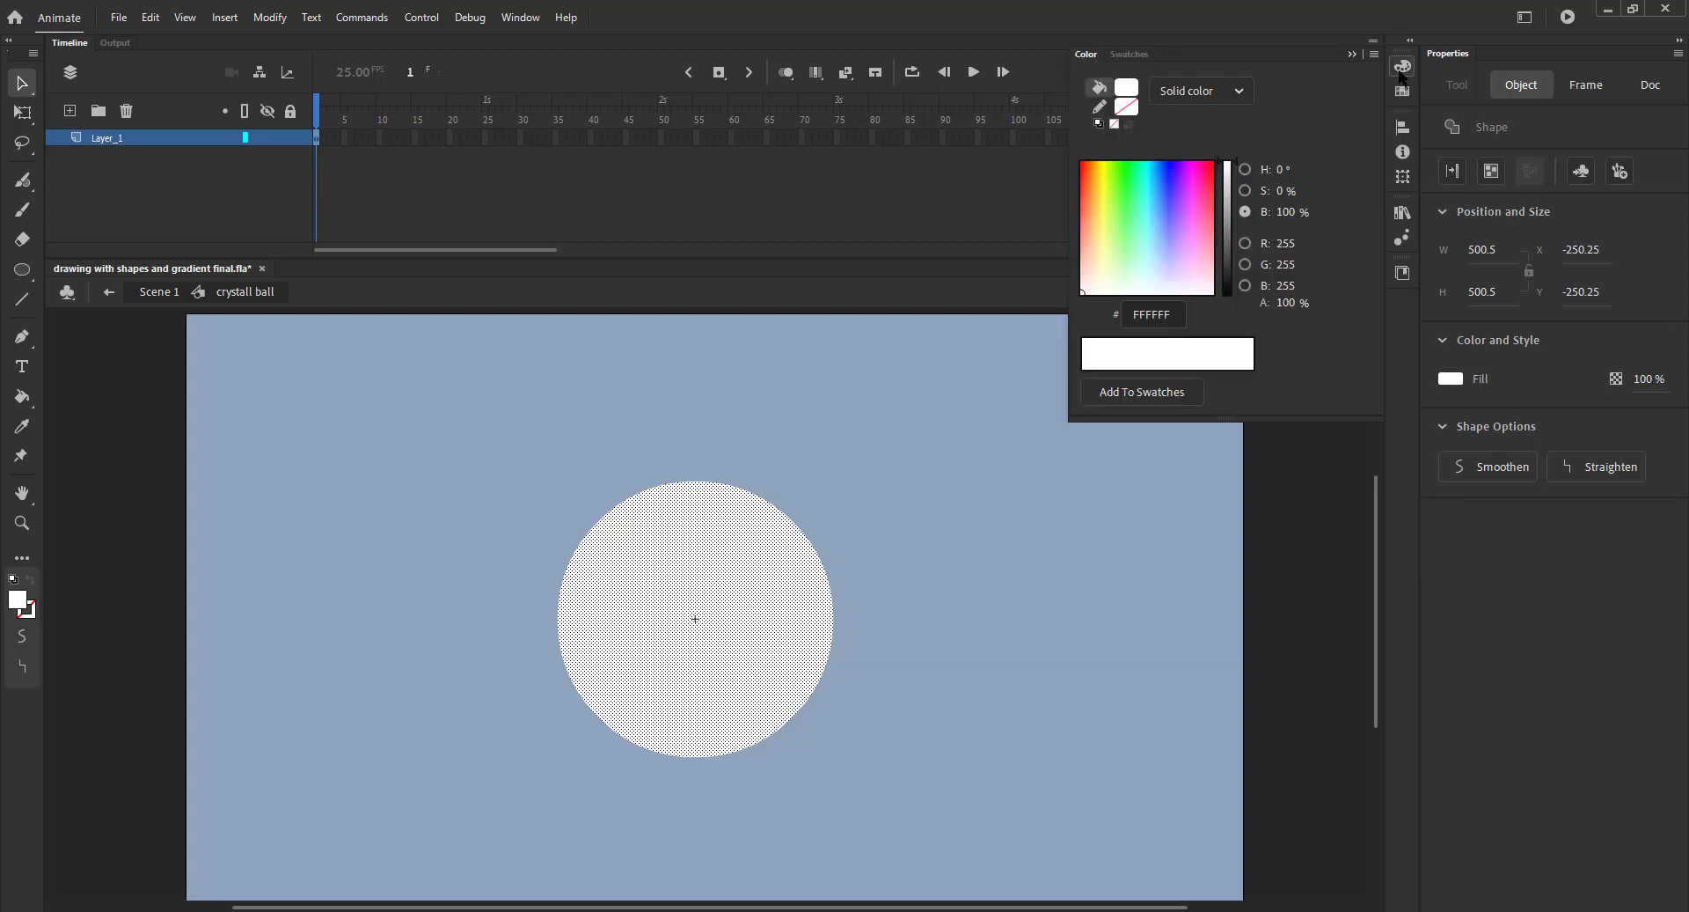
left_click(1222, 91)
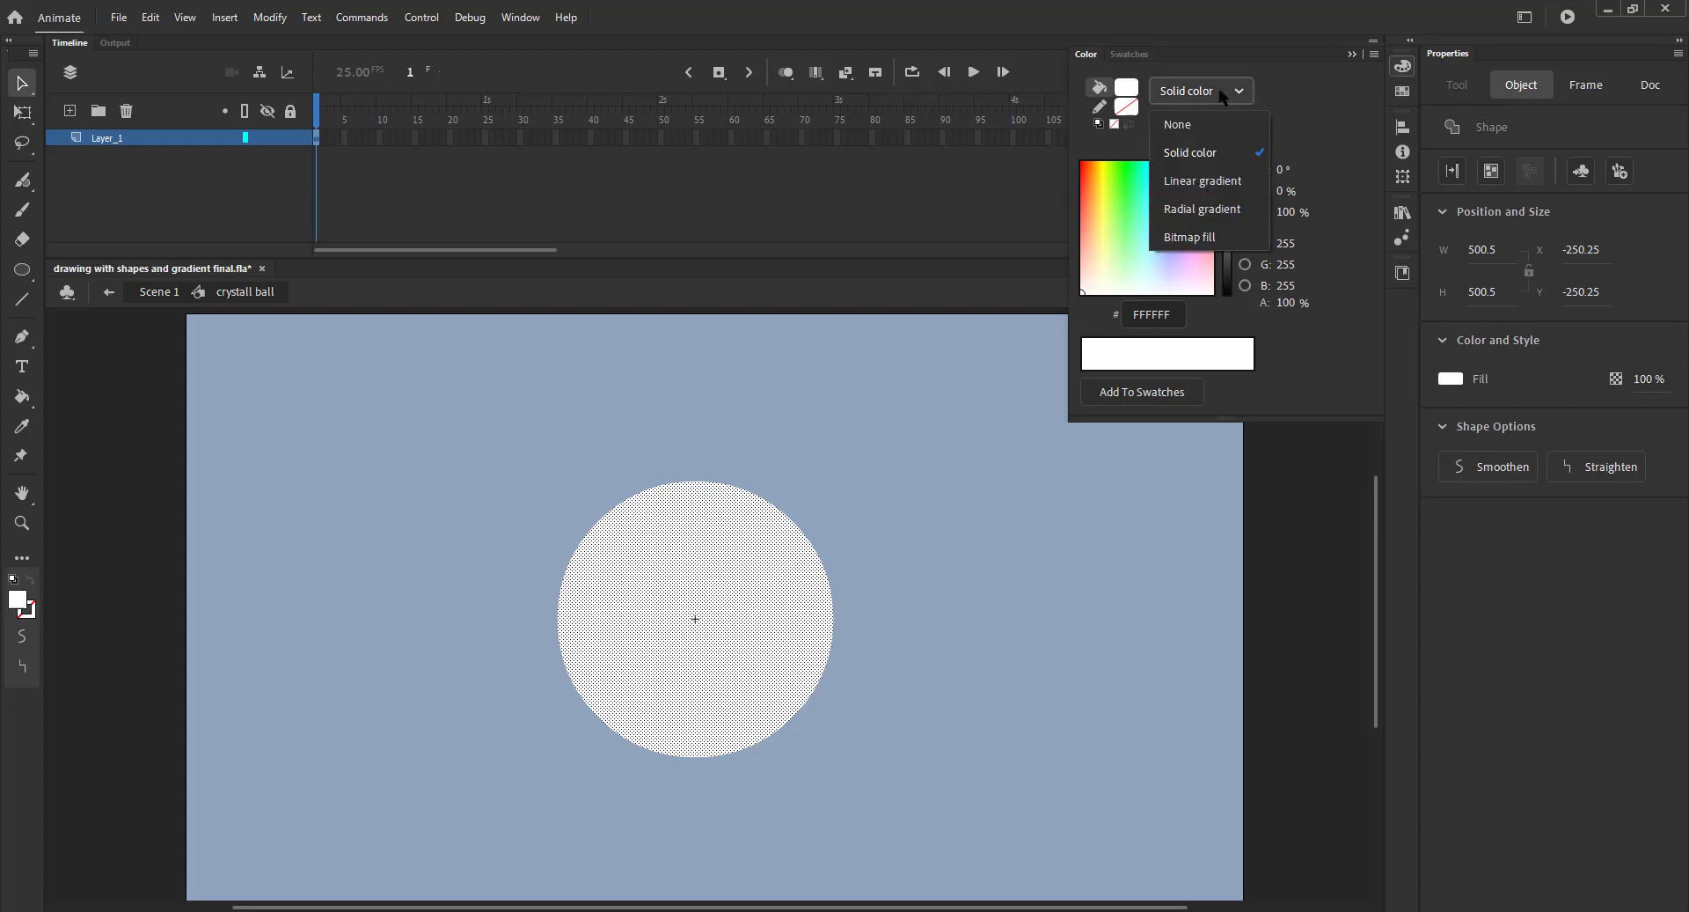
left_click(1202, 209)
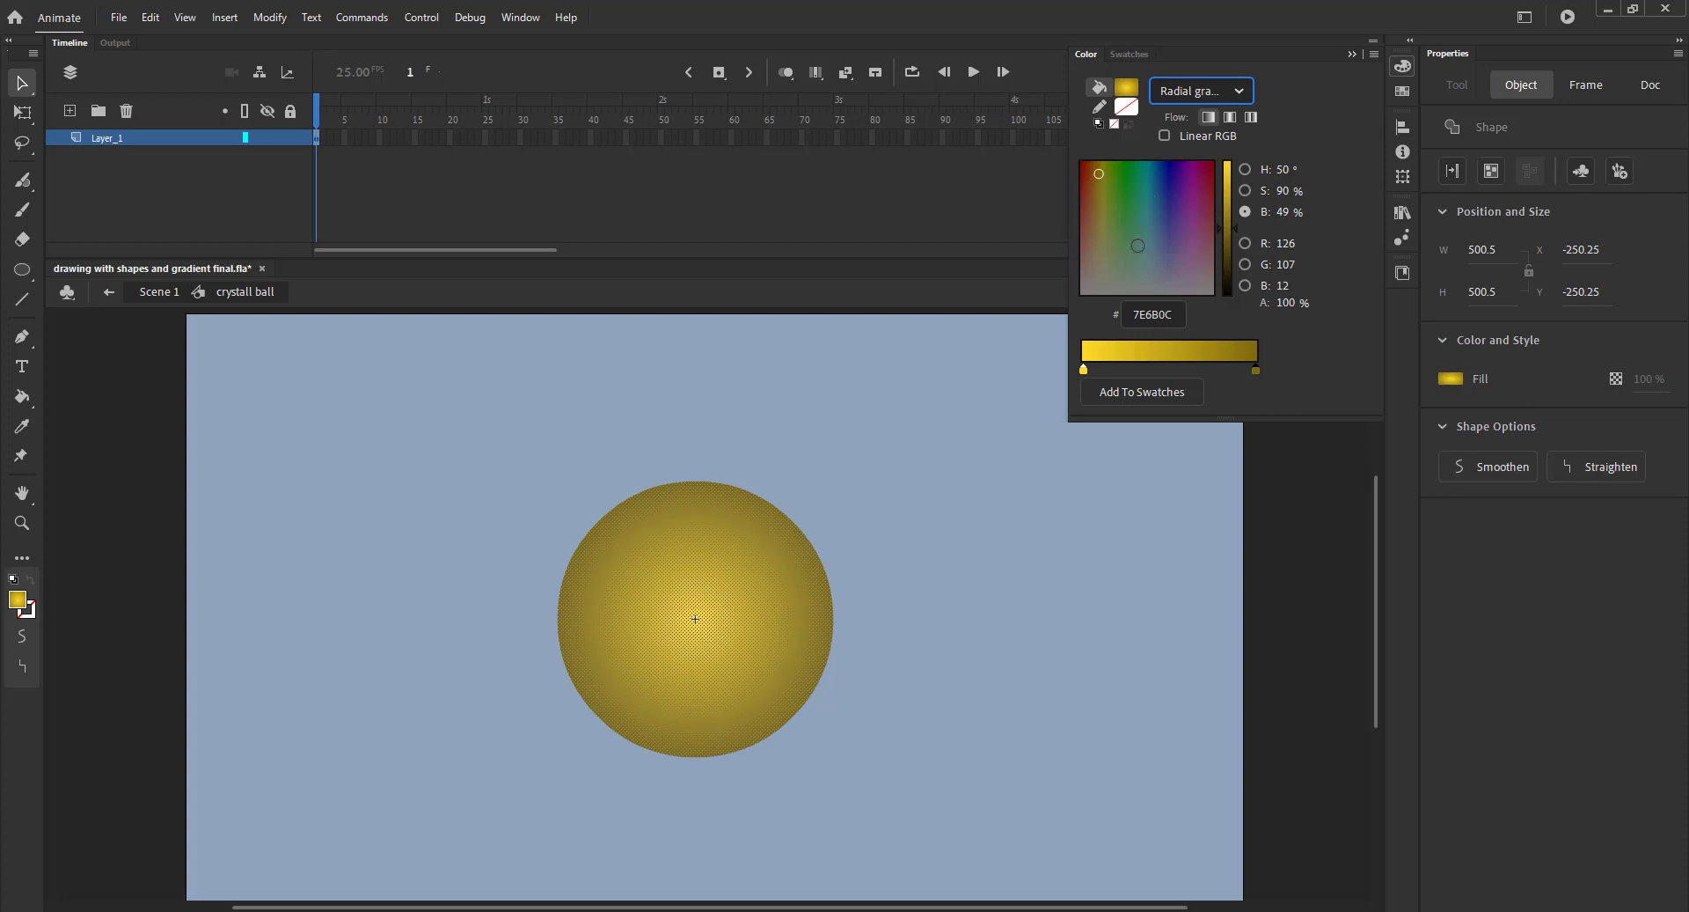
- Try to set the radial gradient's inner colour stop to the yellow swatch #FFCC00
left_click(1085, 370)
left_click(1256, 370)
left_click(1084, 370)
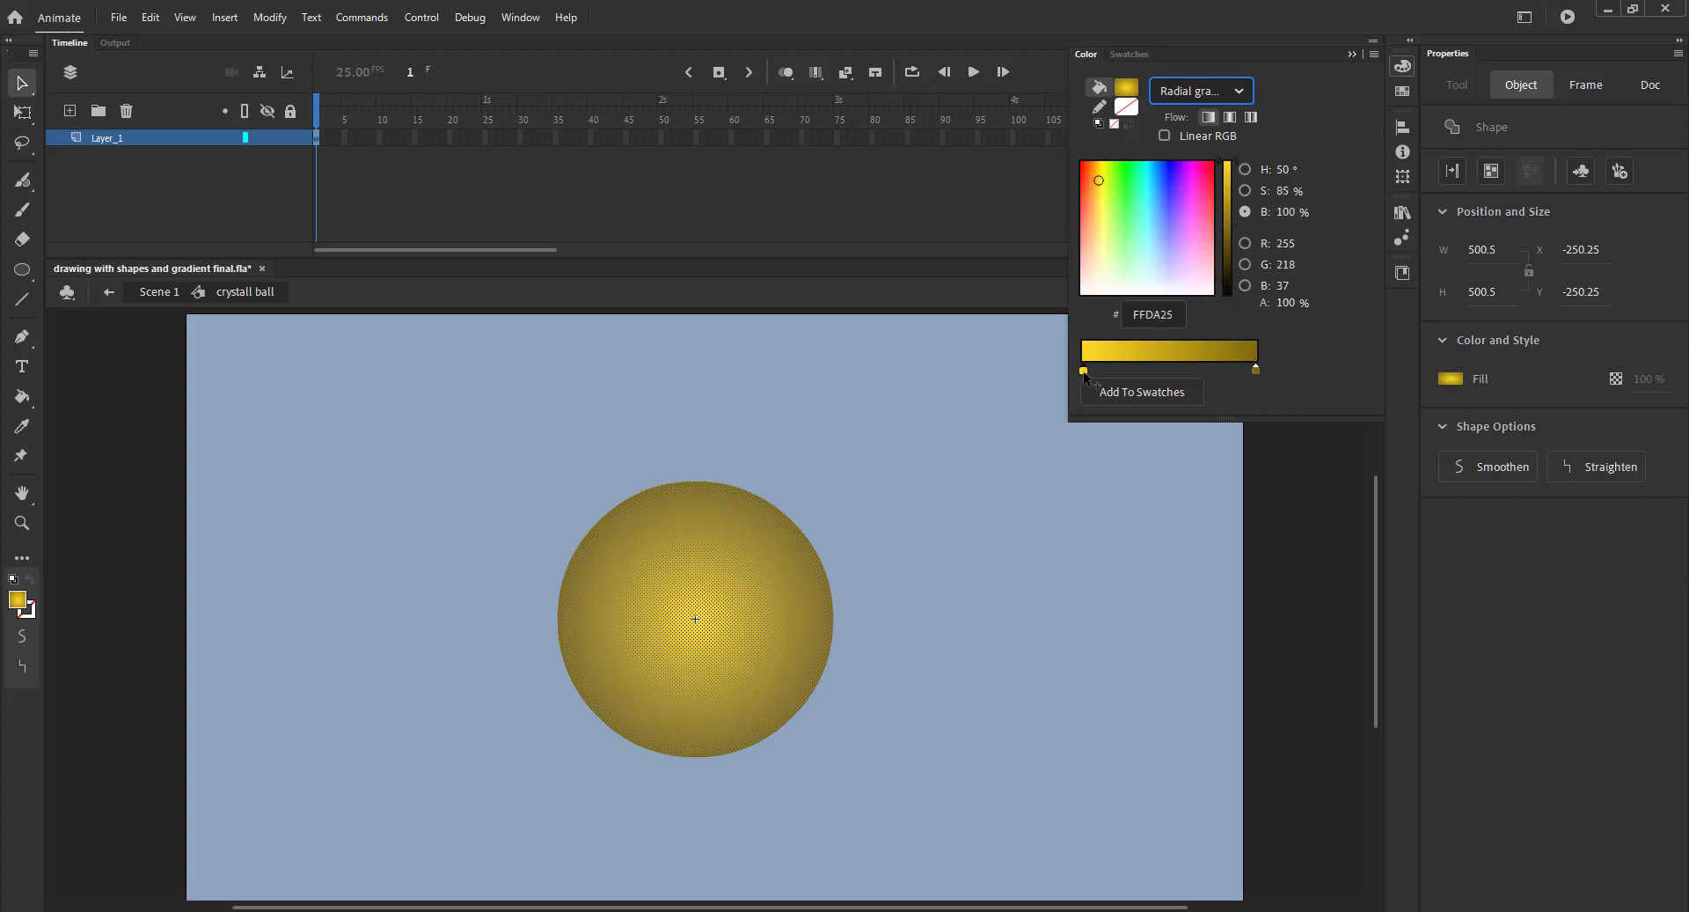
double_click(1084, 369)
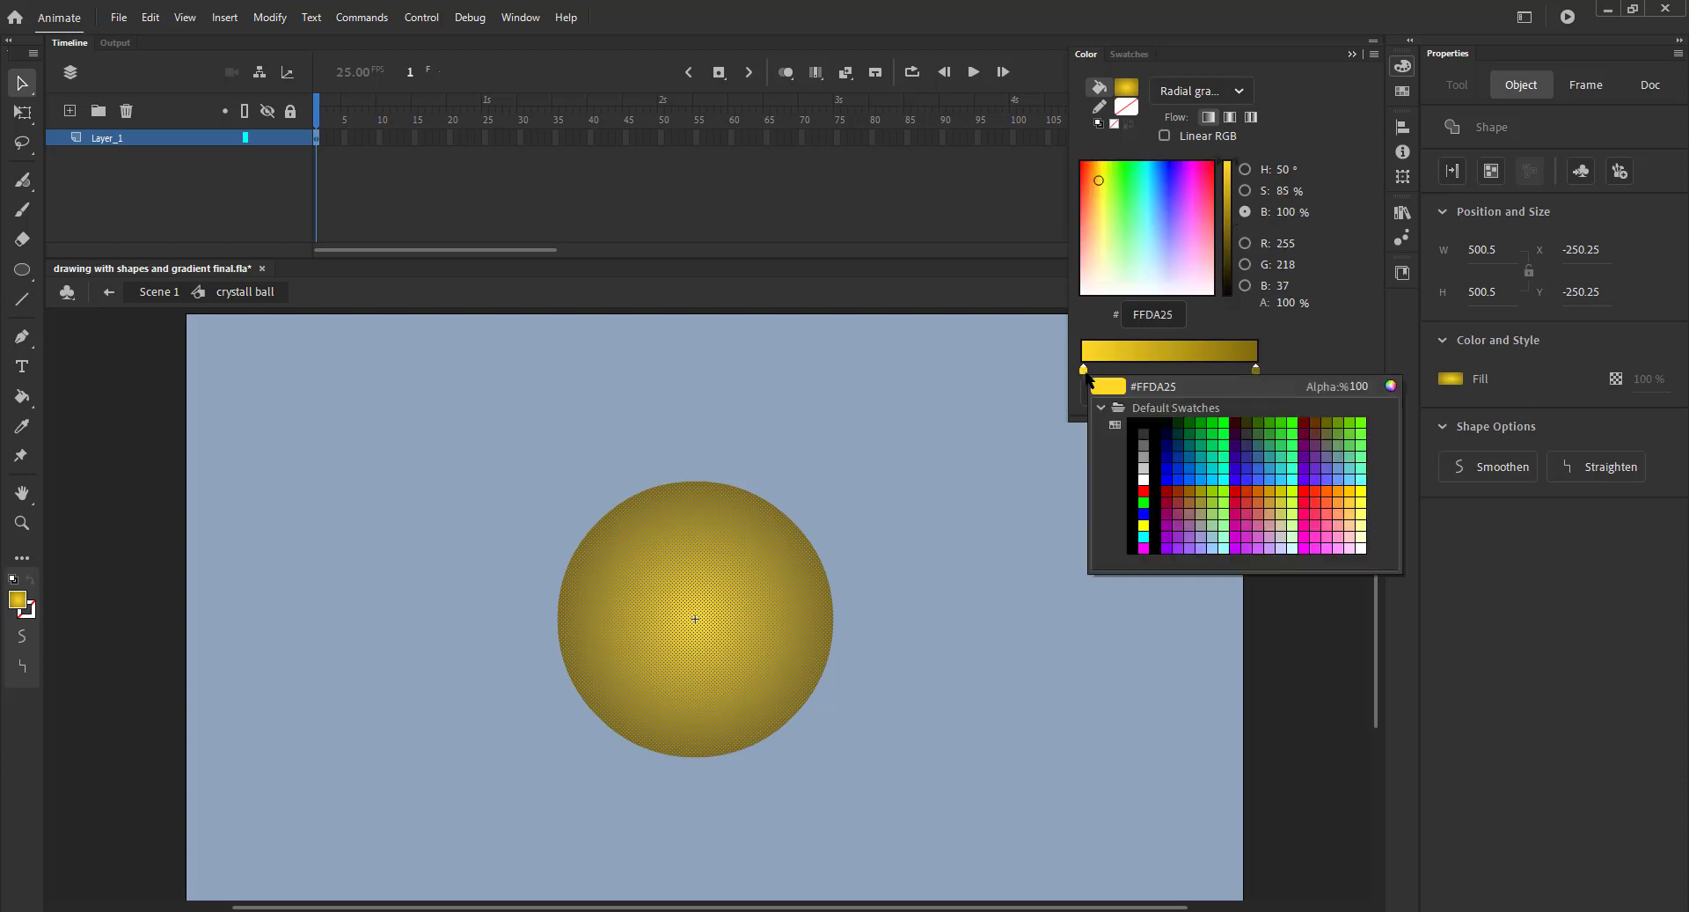
left_click(1356, 487)
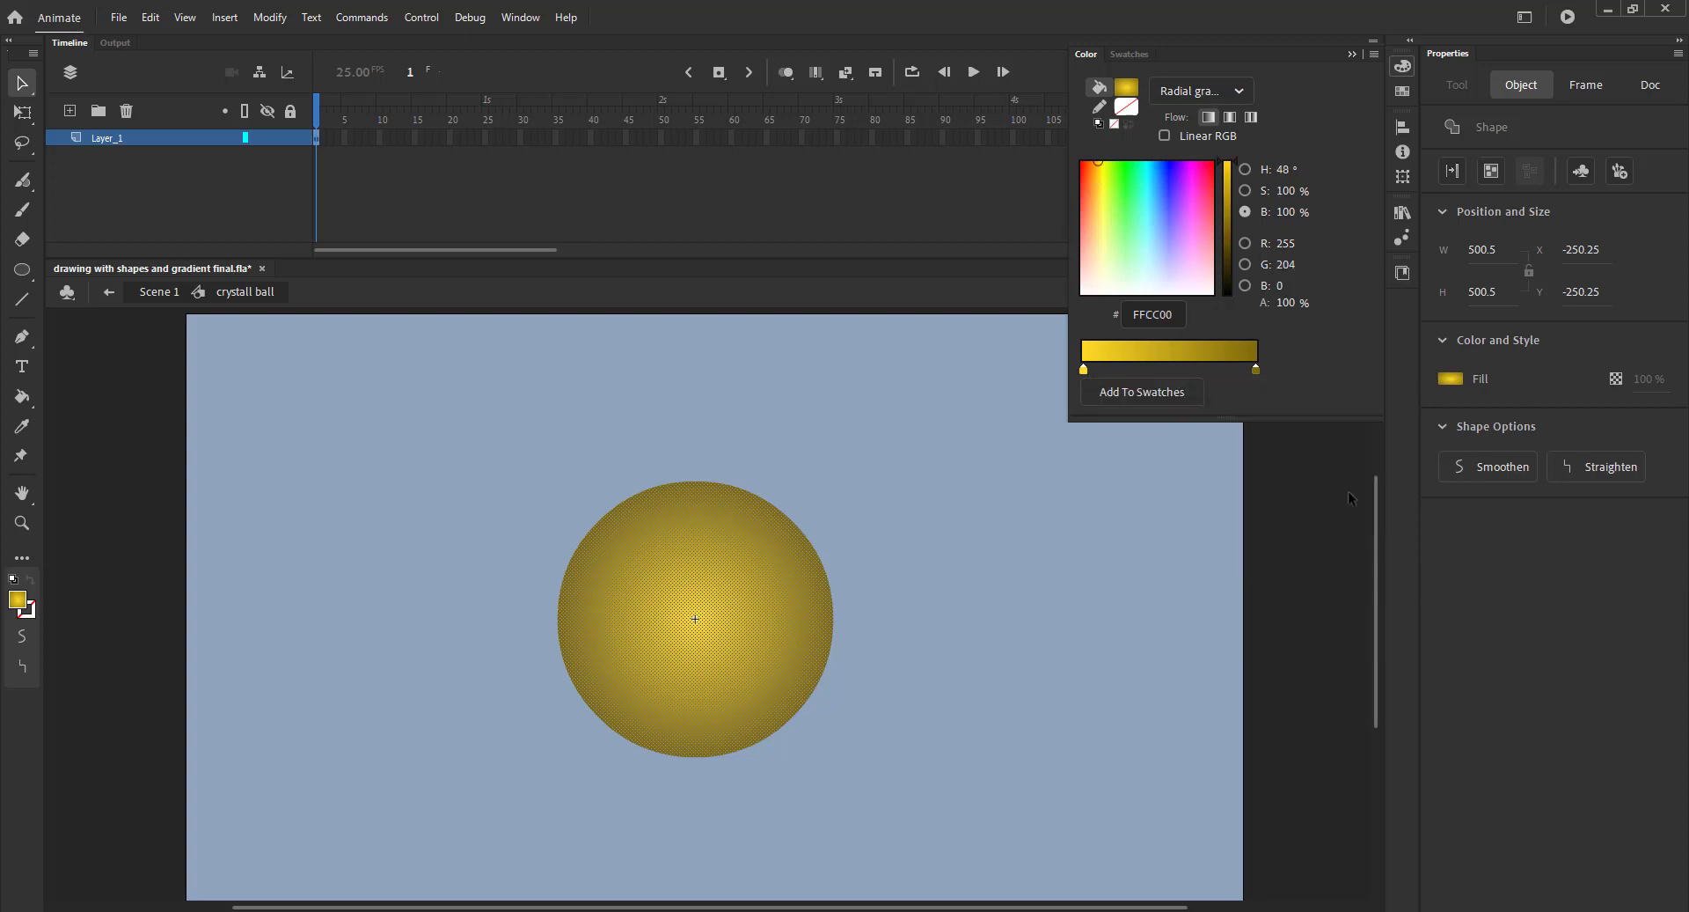
- Match the gradient's outer stop to the inner yellow, then darken it to #968115 at 59% brightness
left_click(1256, 370)
double_click(1256, 370)
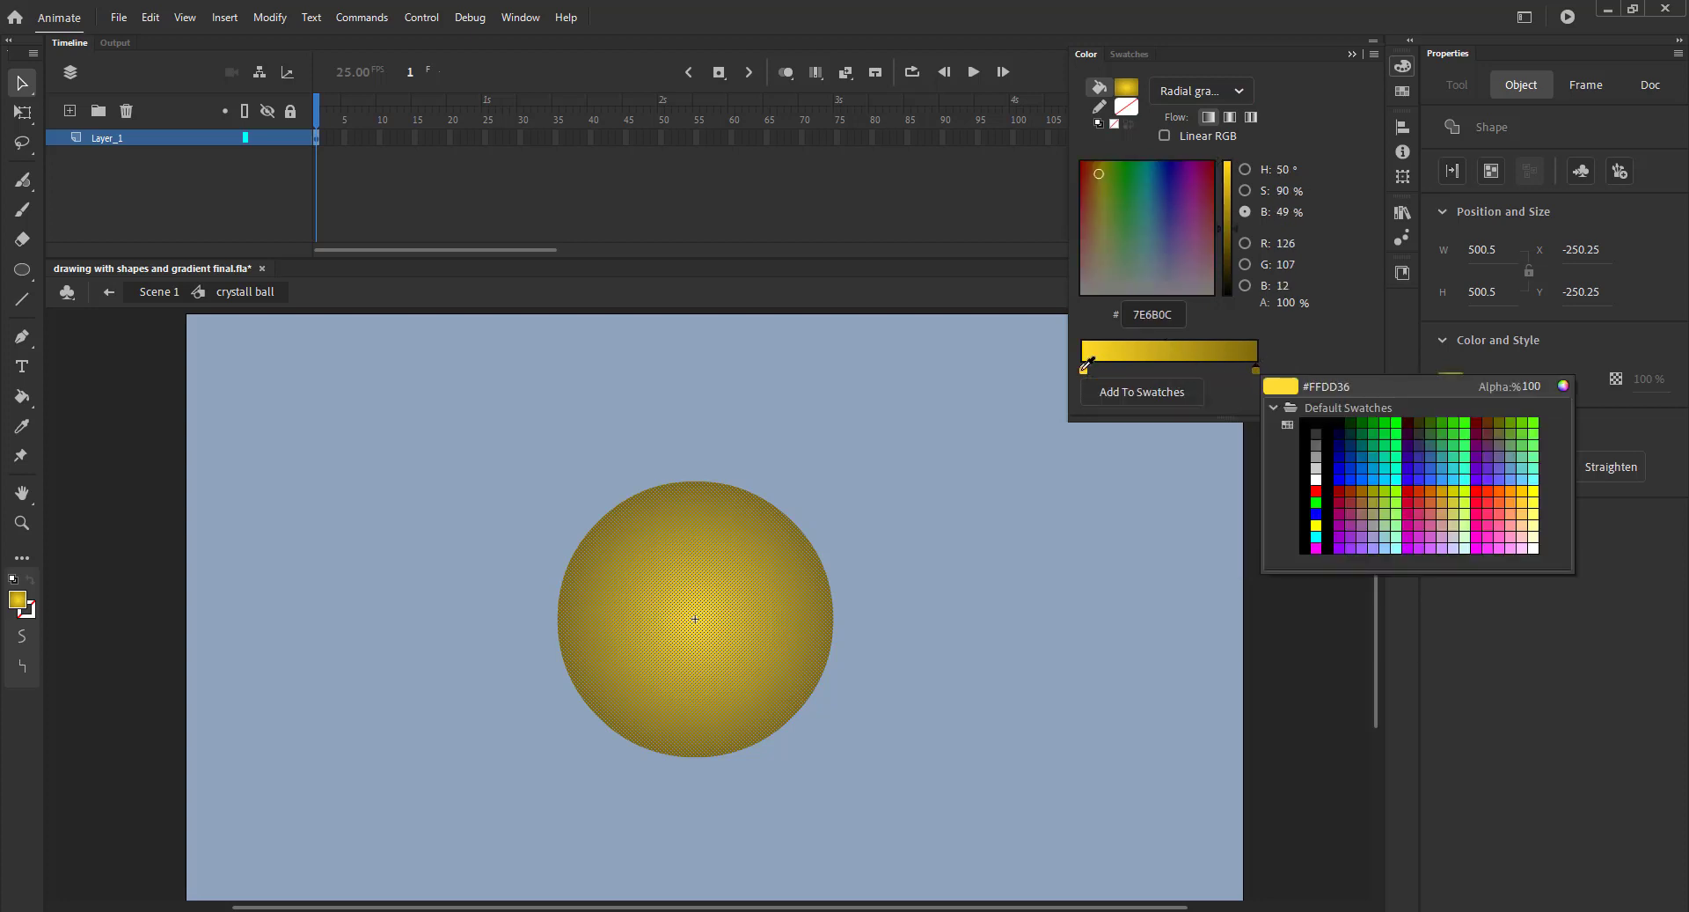
left_click(1084, 366)
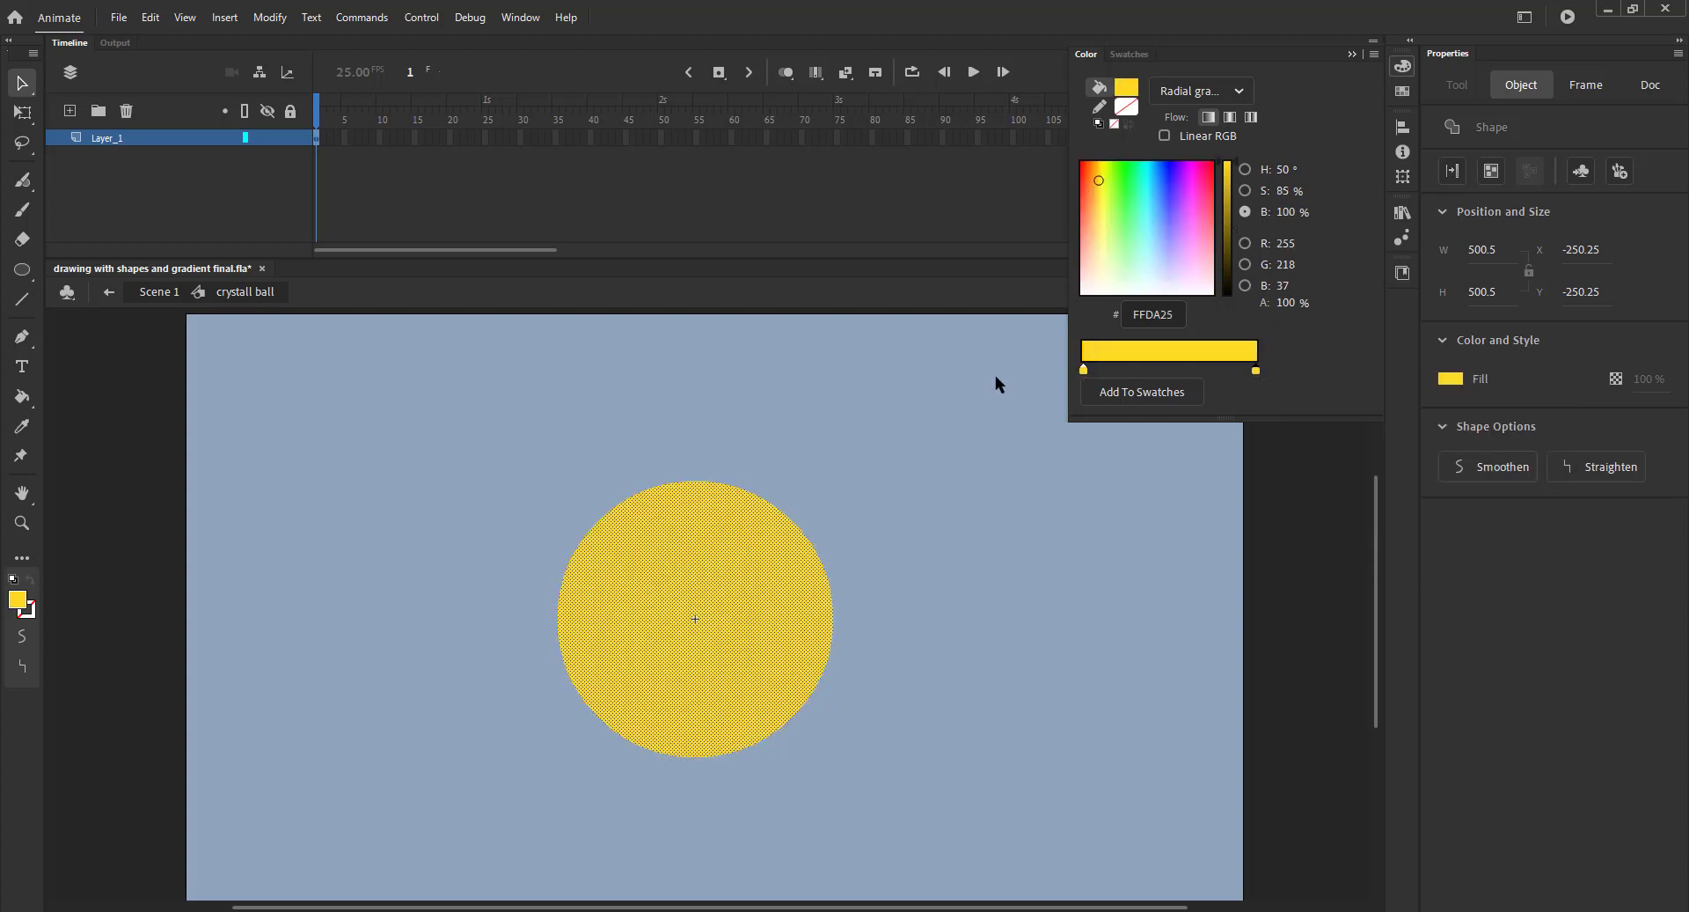
mouse_move(1228, 193)
left_mouse_down()
mouse_move(1223, 232)
mouse_move(1235, 220)
left_mouse_up()
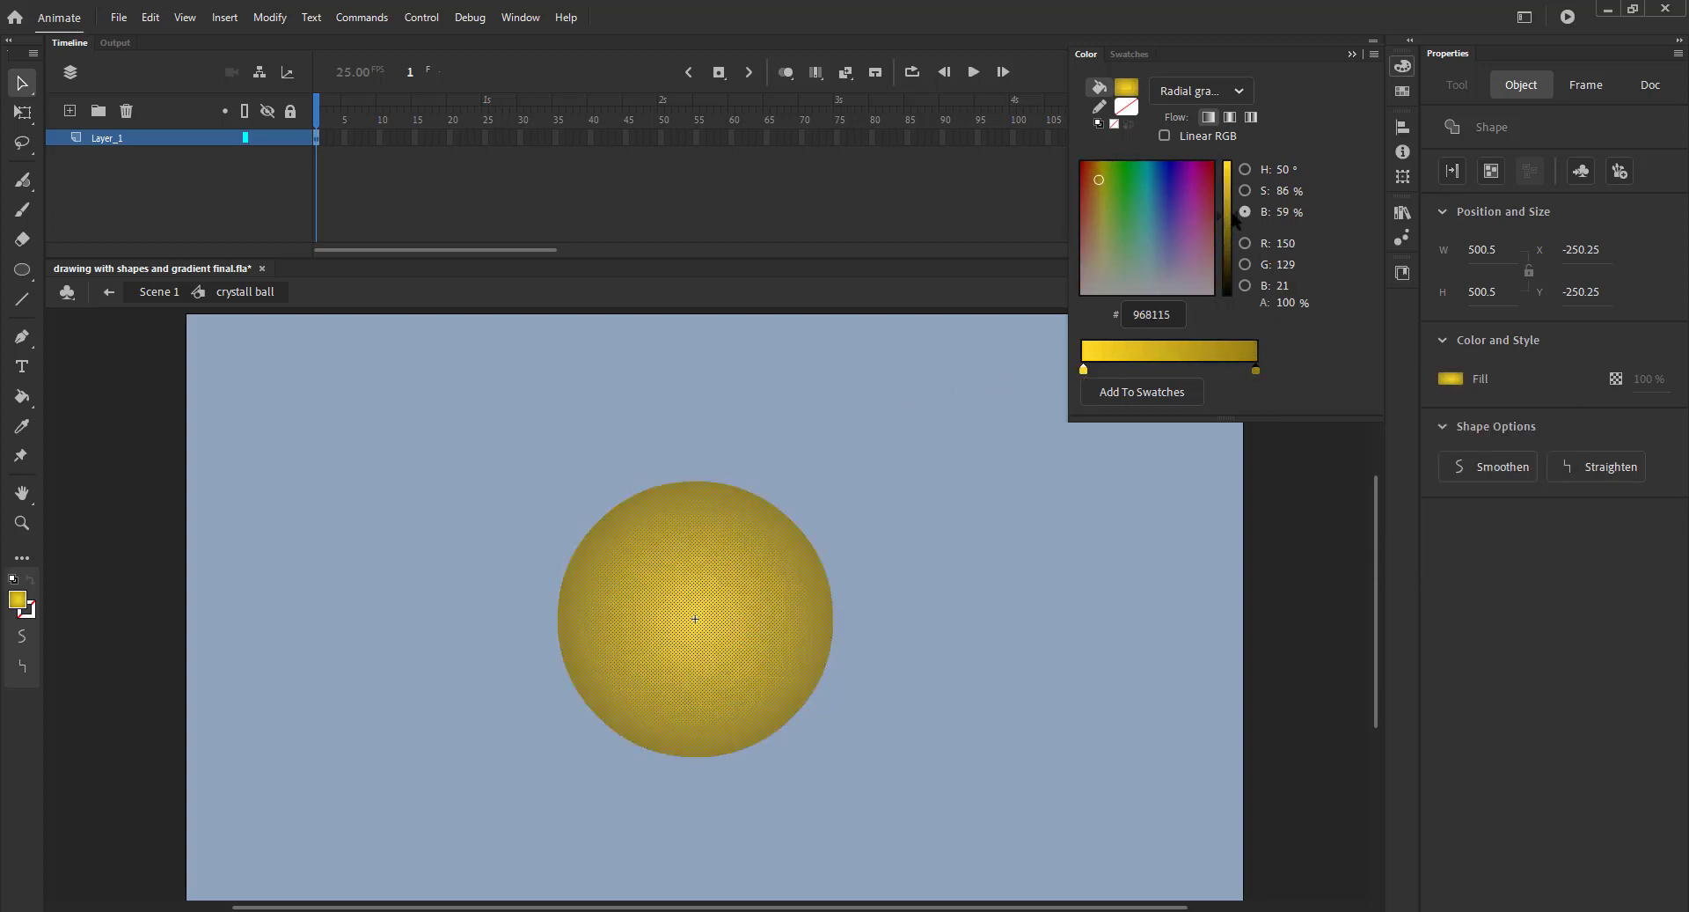
left_click(899, 426)
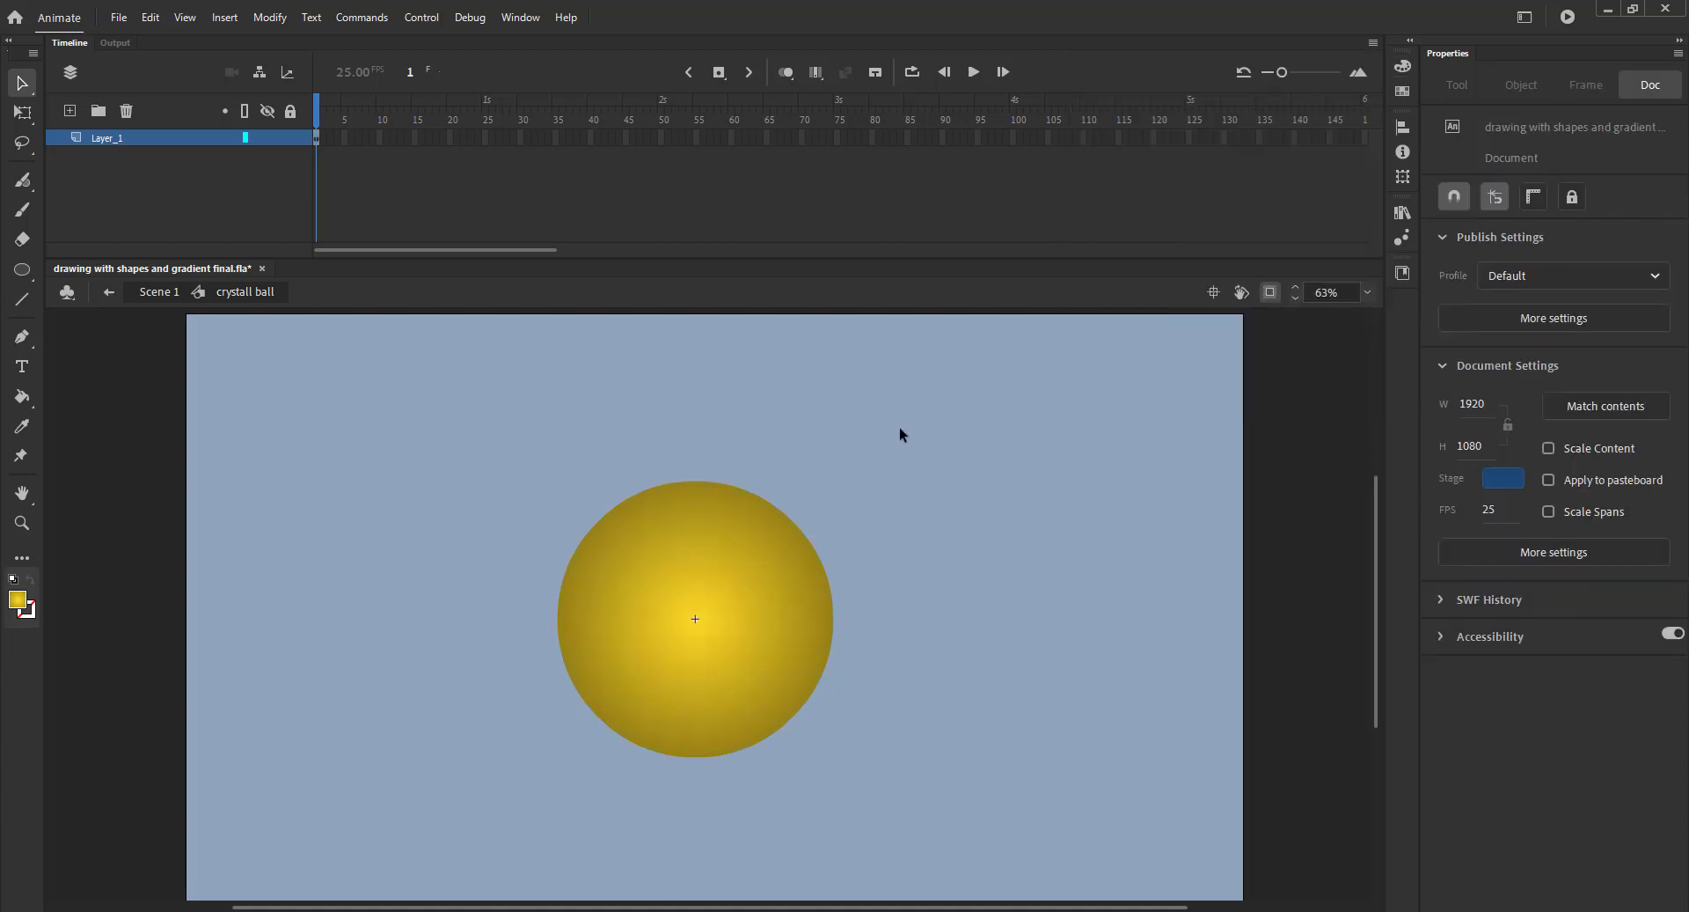
- Shift the centre of the ball's radial gradient toward the ball's upper right and adjust its extent with Gradient Transform
key("f")
left_click(713, 614)
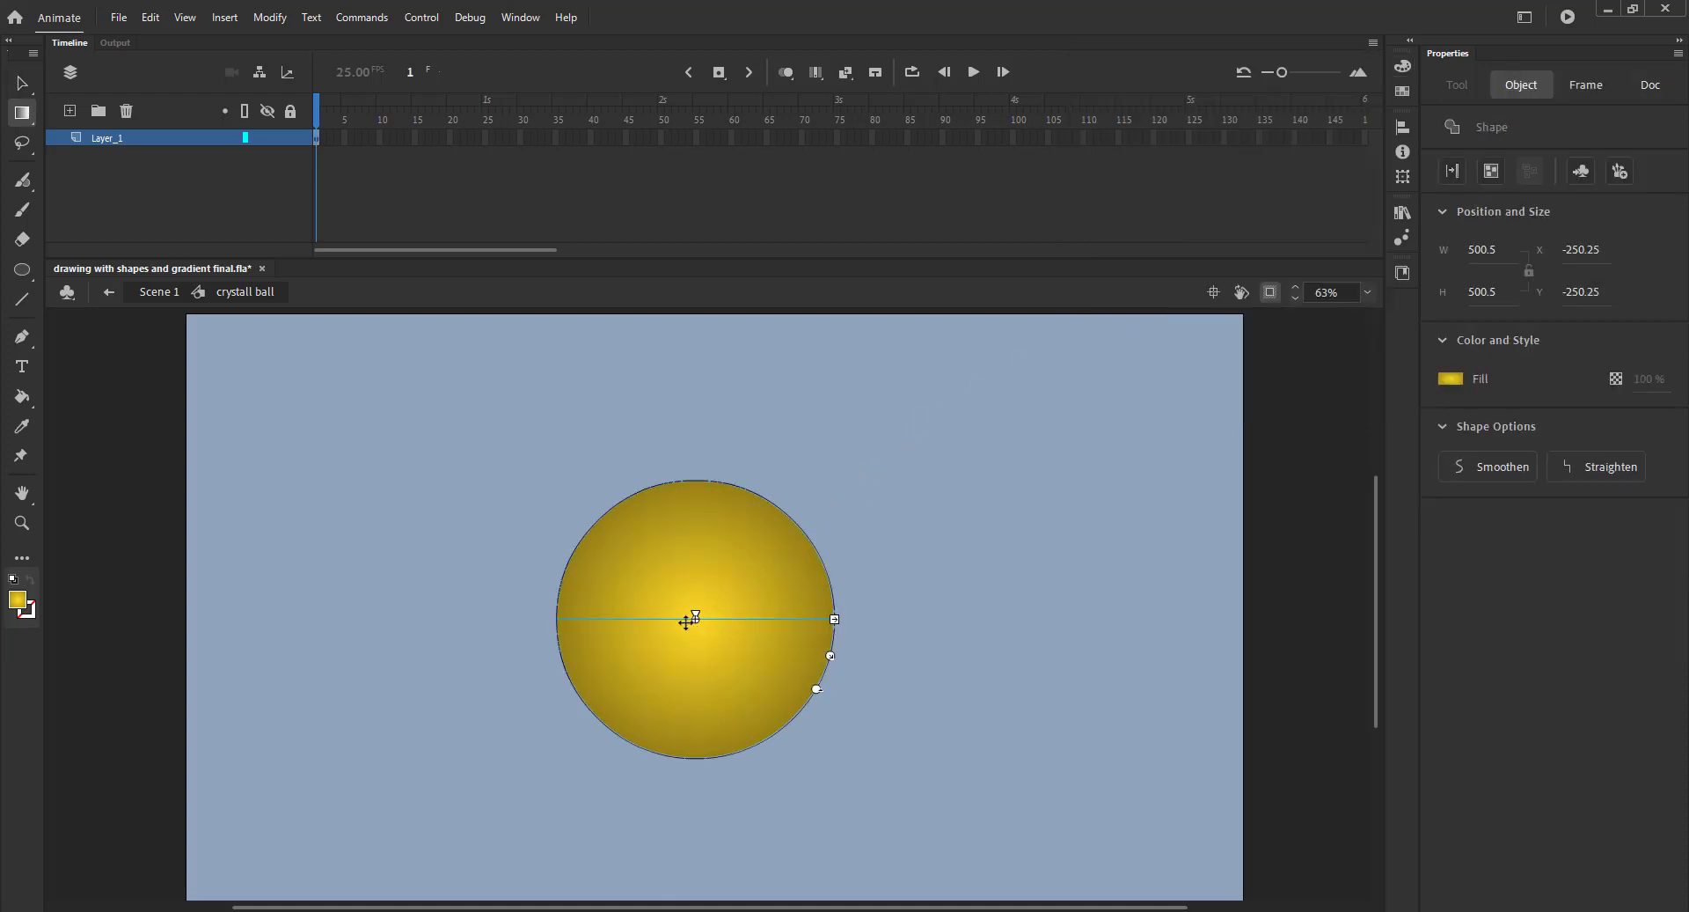
left_click_drag(695, 617, 733, 555)
left_click(473, 540)
left_click(695, 588)
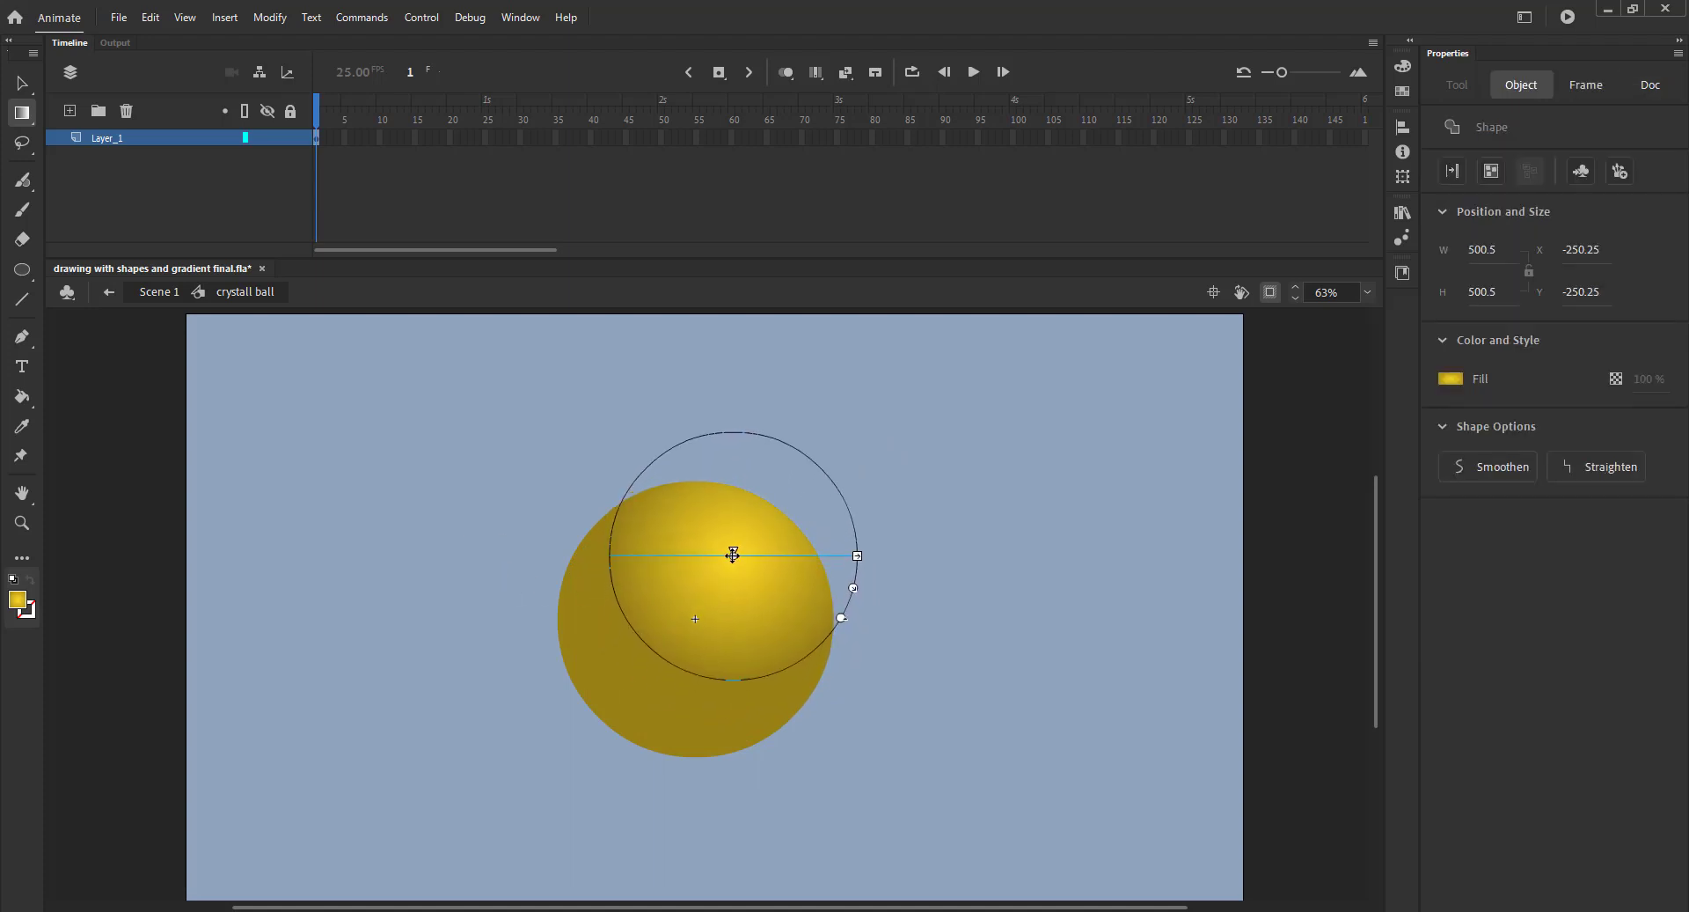
left_click(447, 526)
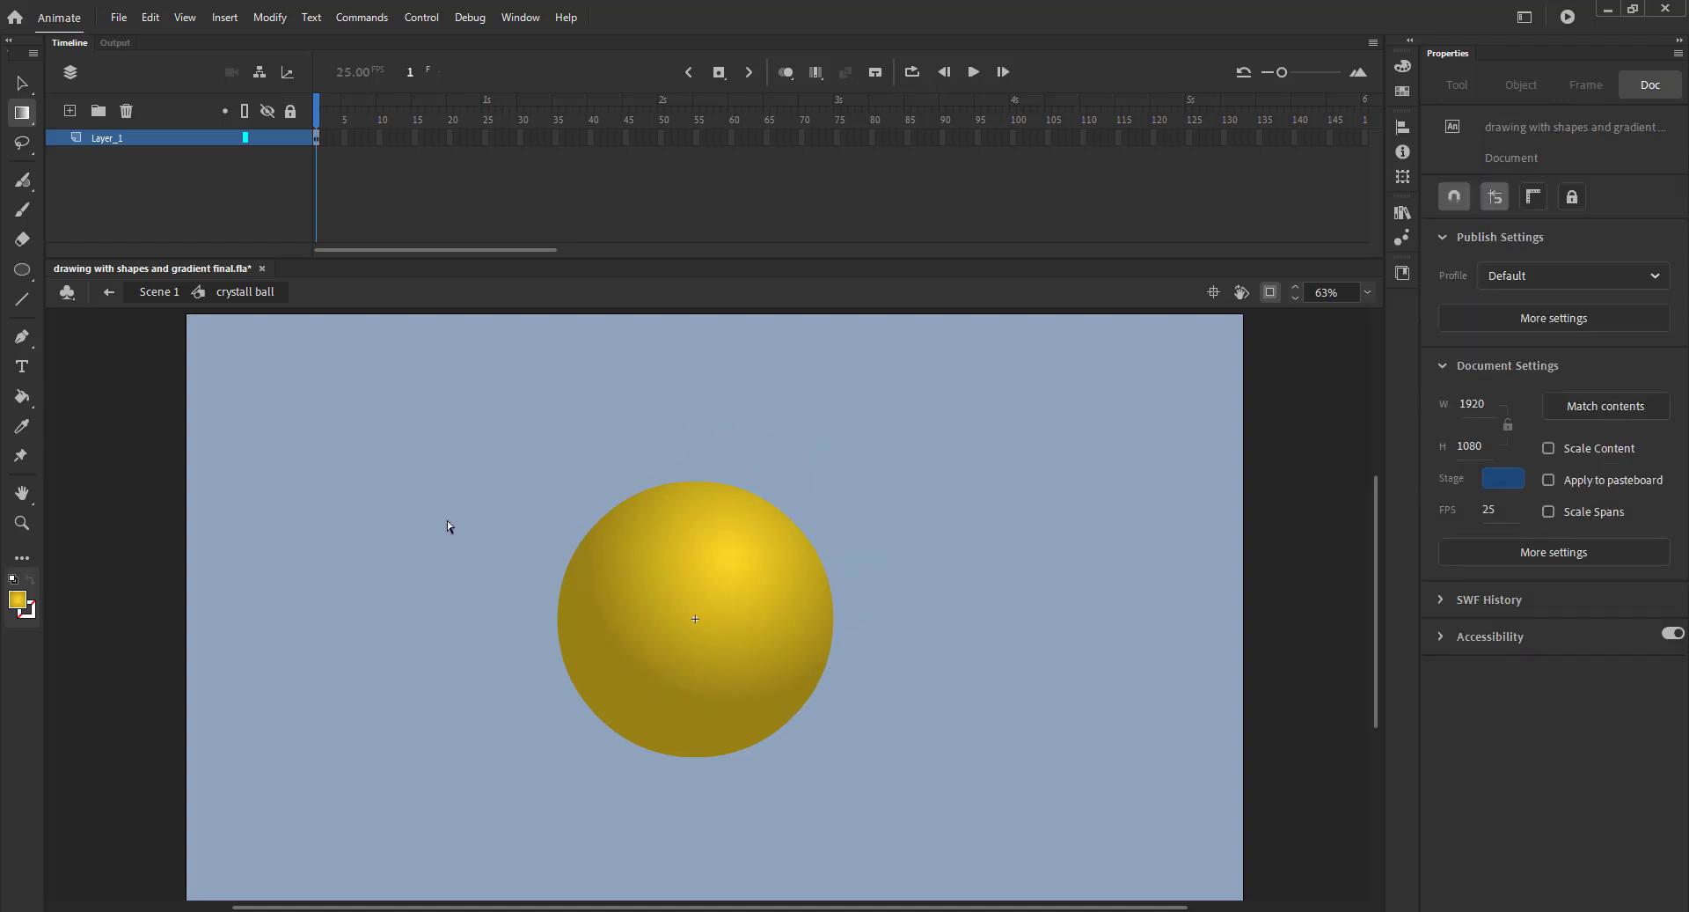
key("ctrl+s")
- Check the shaded ball in Scene 1 and reopen the crystall ball symbol for editing
key("v")
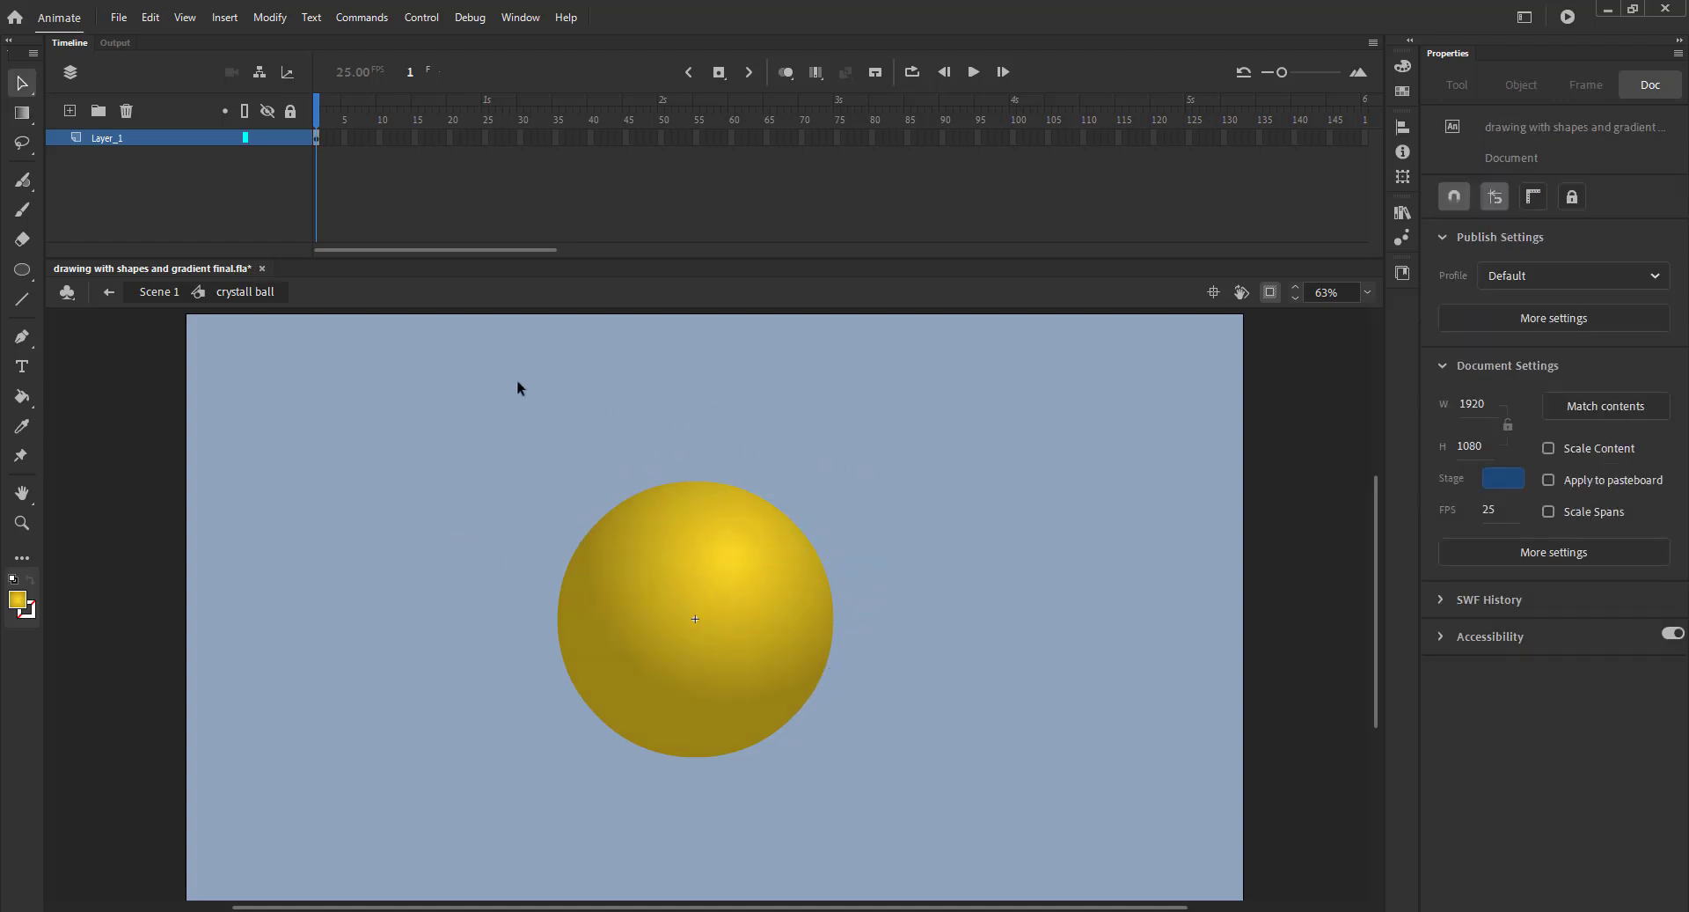
left_click(161, 296)
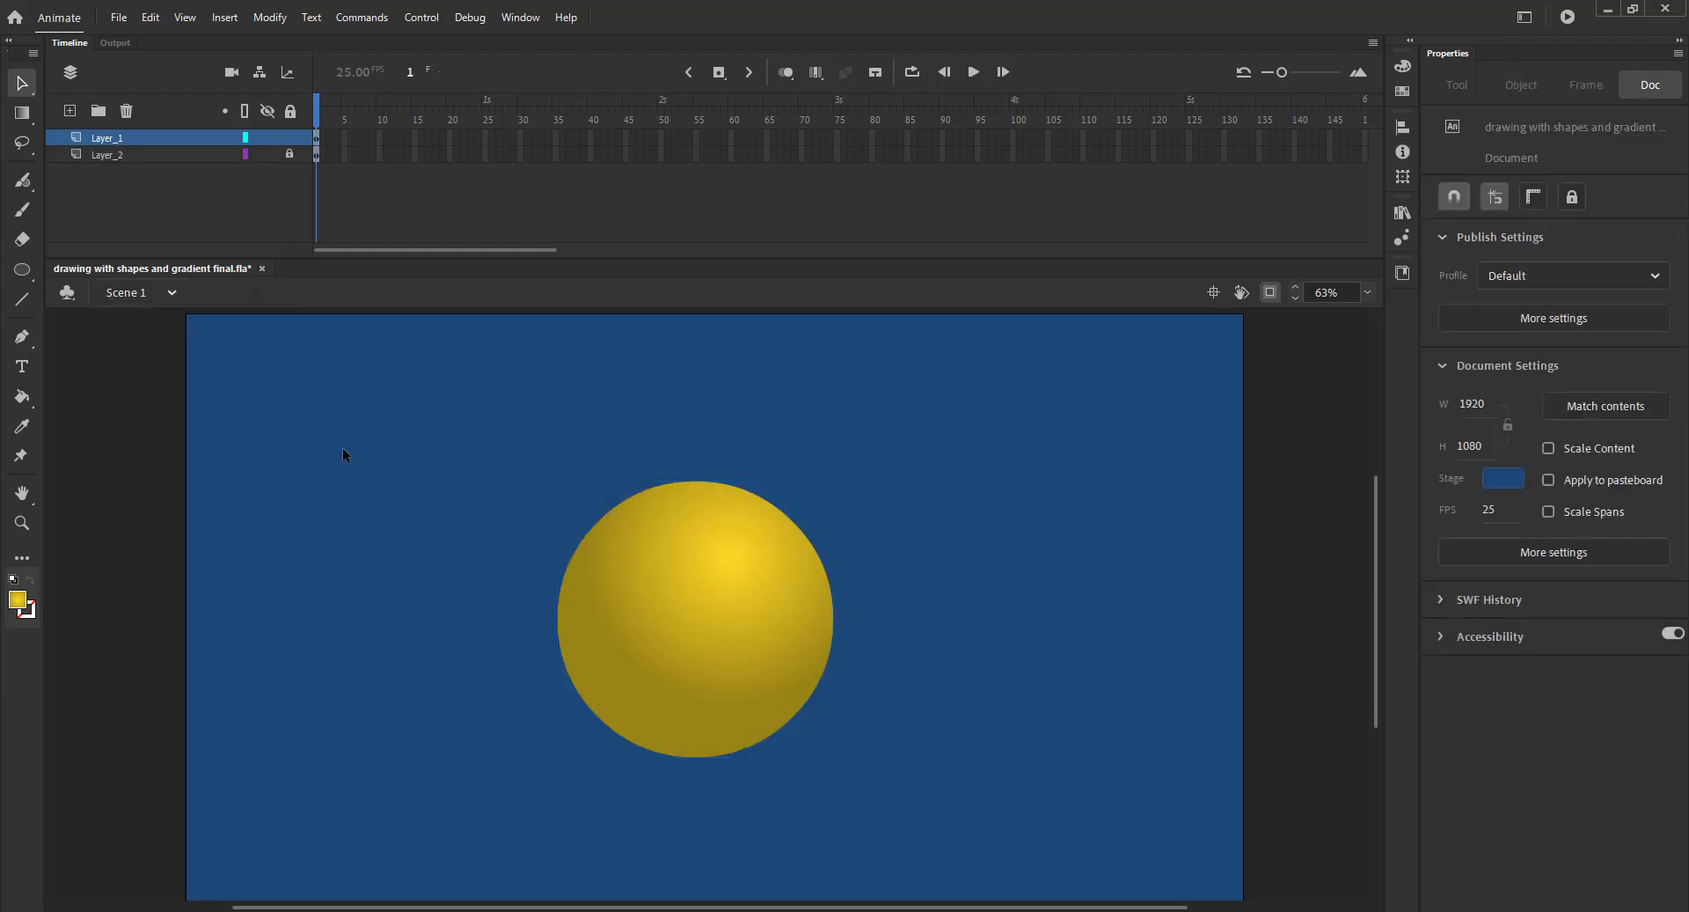
double_click(604, 619)
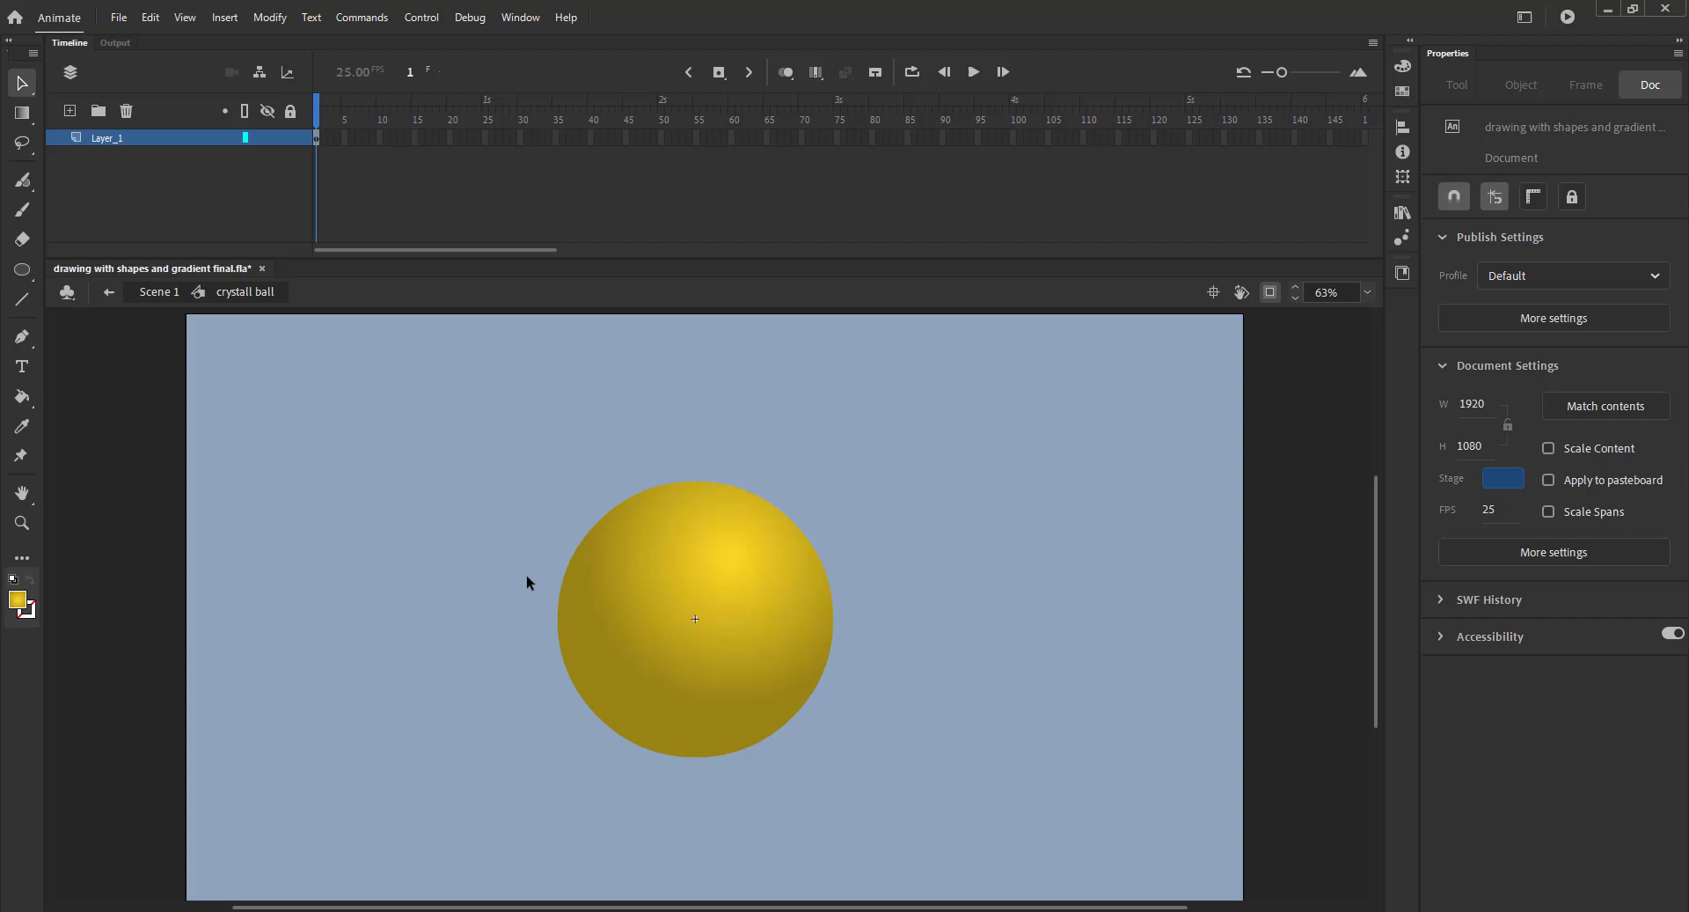
- Draw a second circle about 195 px wide beside the ball, and group the large ball shape
key("o")
left_click_drag(999, 490, 1102, 586)
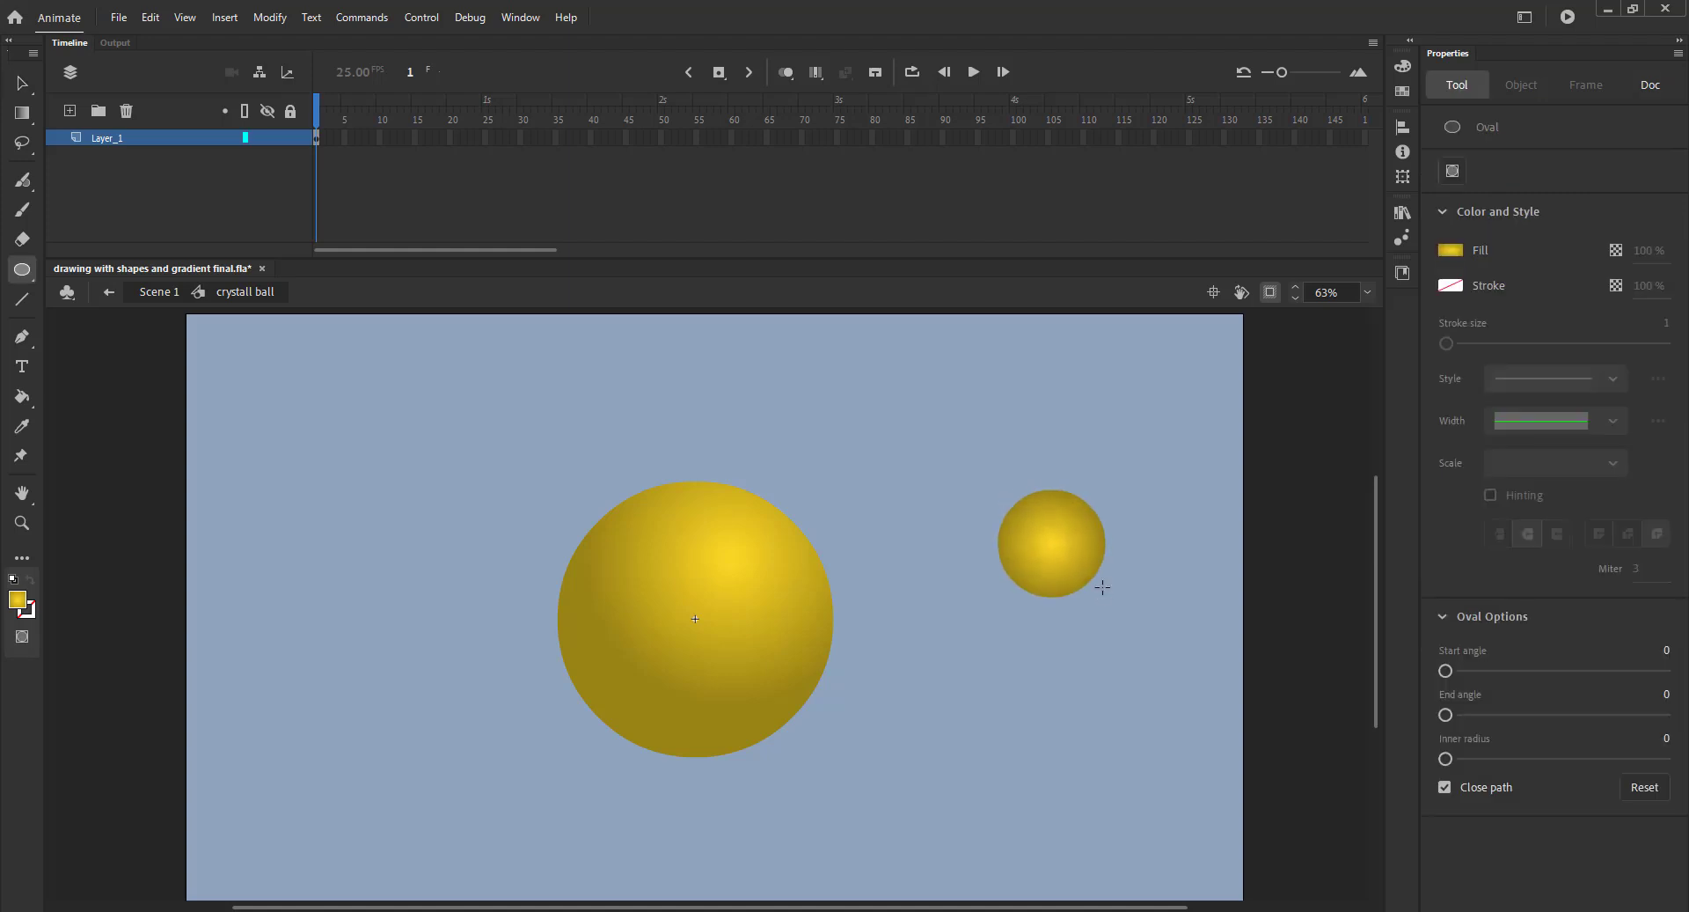
key("v")
left_click_drag(502, 407, 848, 805)
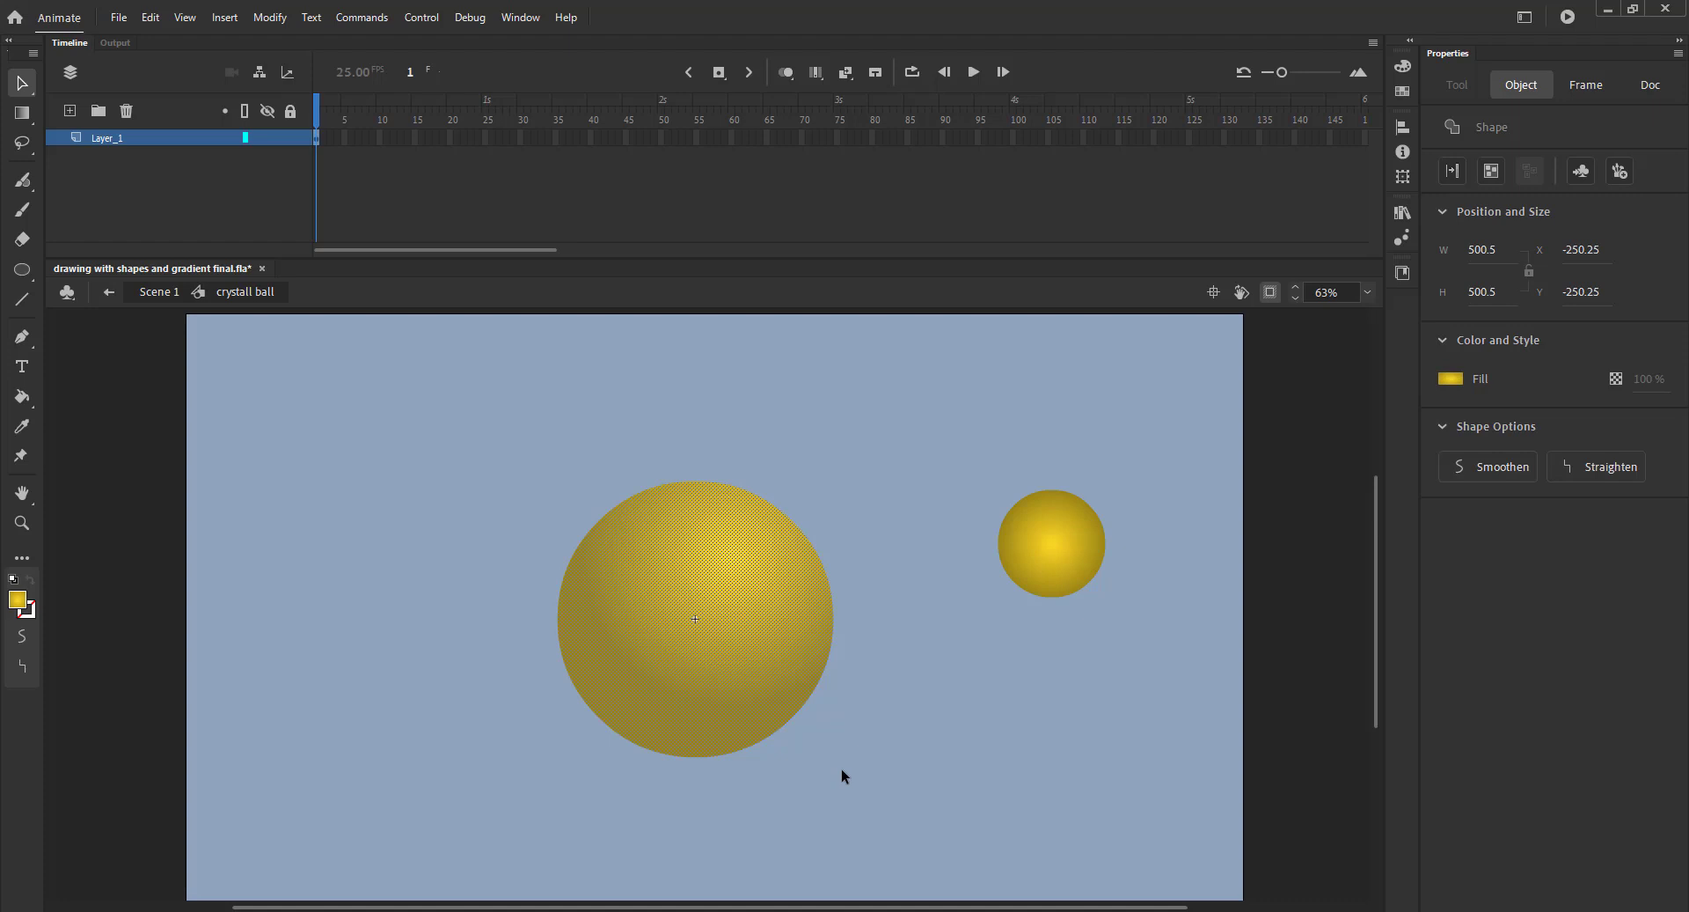
key("ctrl+g")
- Recolour the small circle's radial gradient to white #FFFFFF at both stops, fading to transparent at the outer edge
left_click(1048, 574)
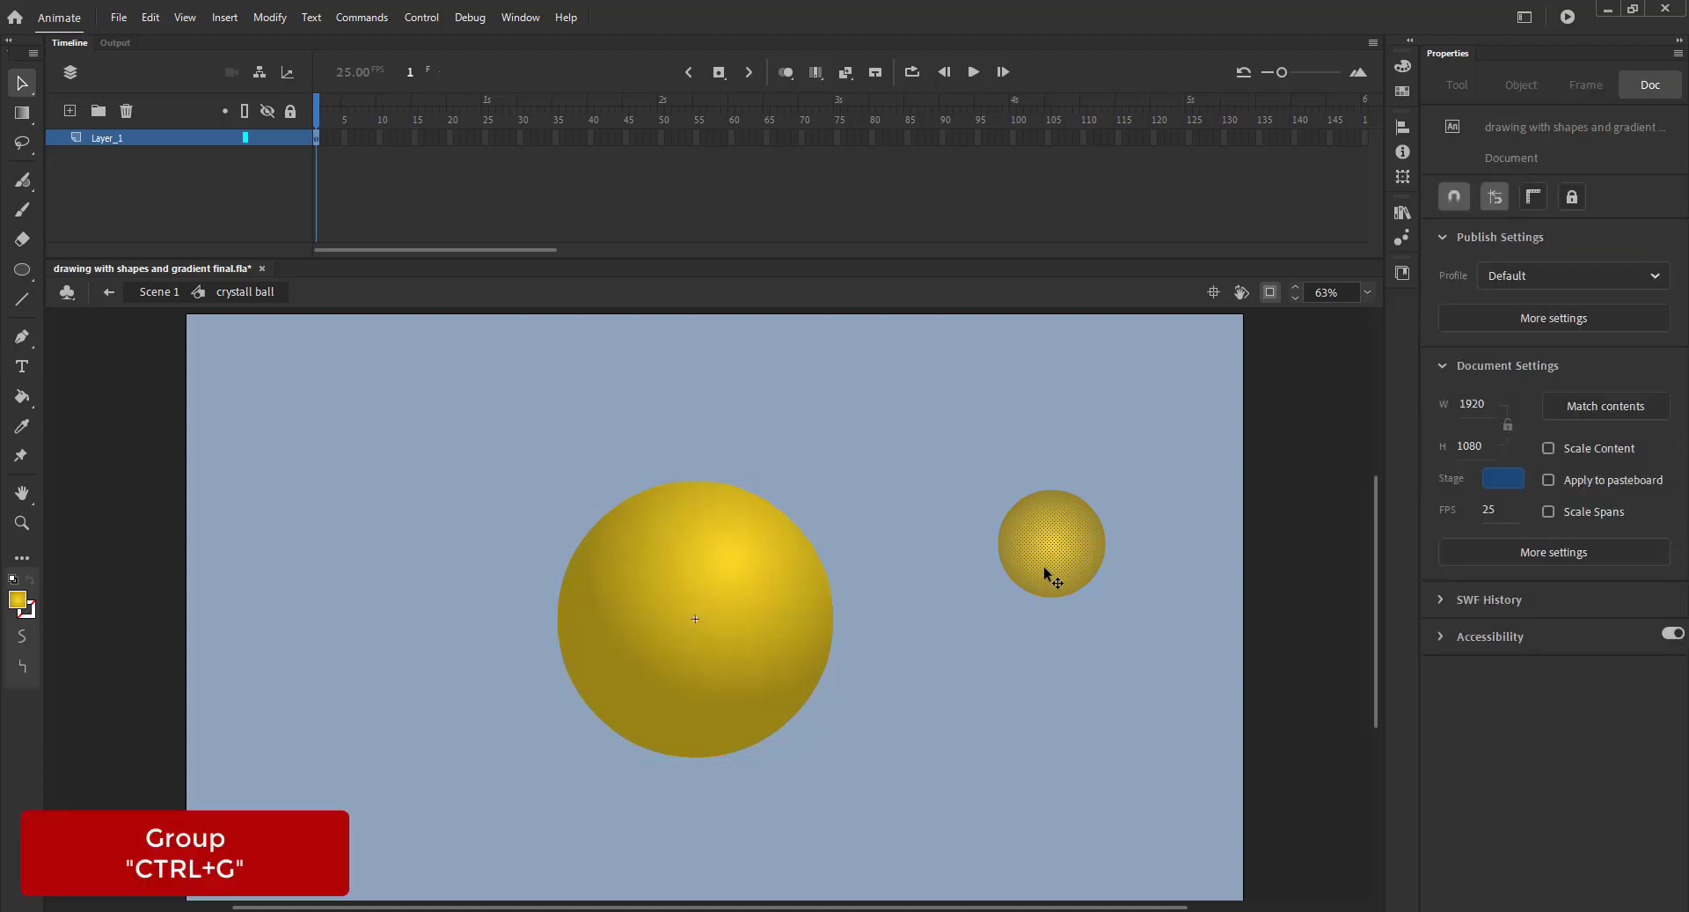
left_click(1403, 68)
left_click(1083, 371)
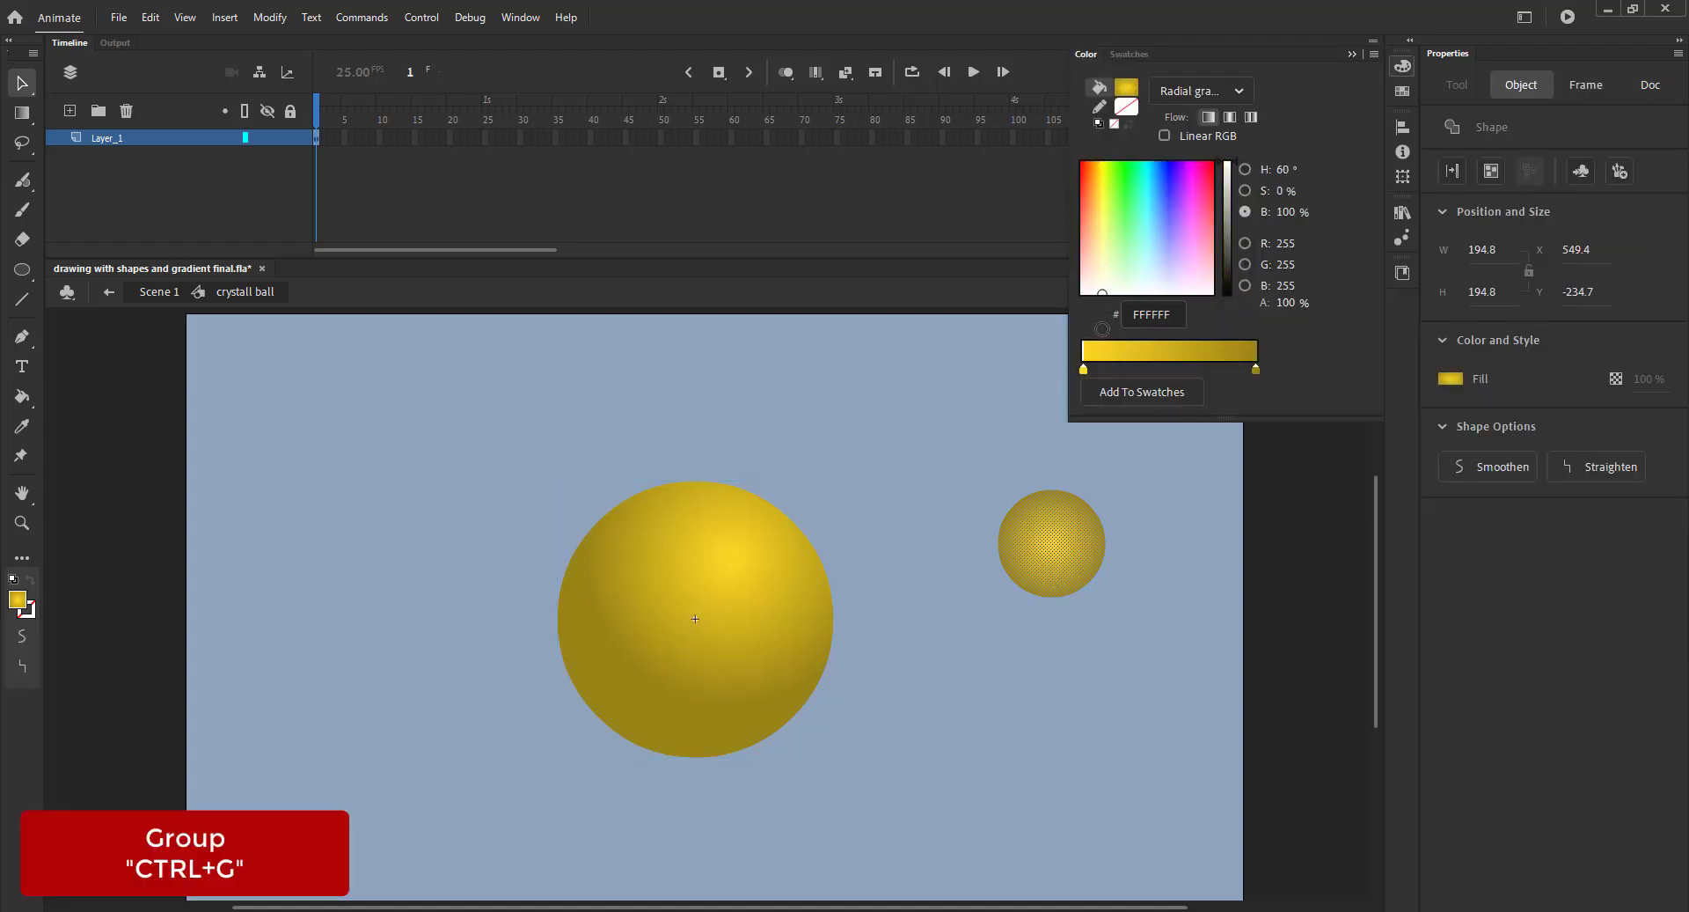
left_click(1256, 371)
left_click_drag(1132, 234, 1107, 296)
left_click(1245, 190)
left_click(1245, 211)
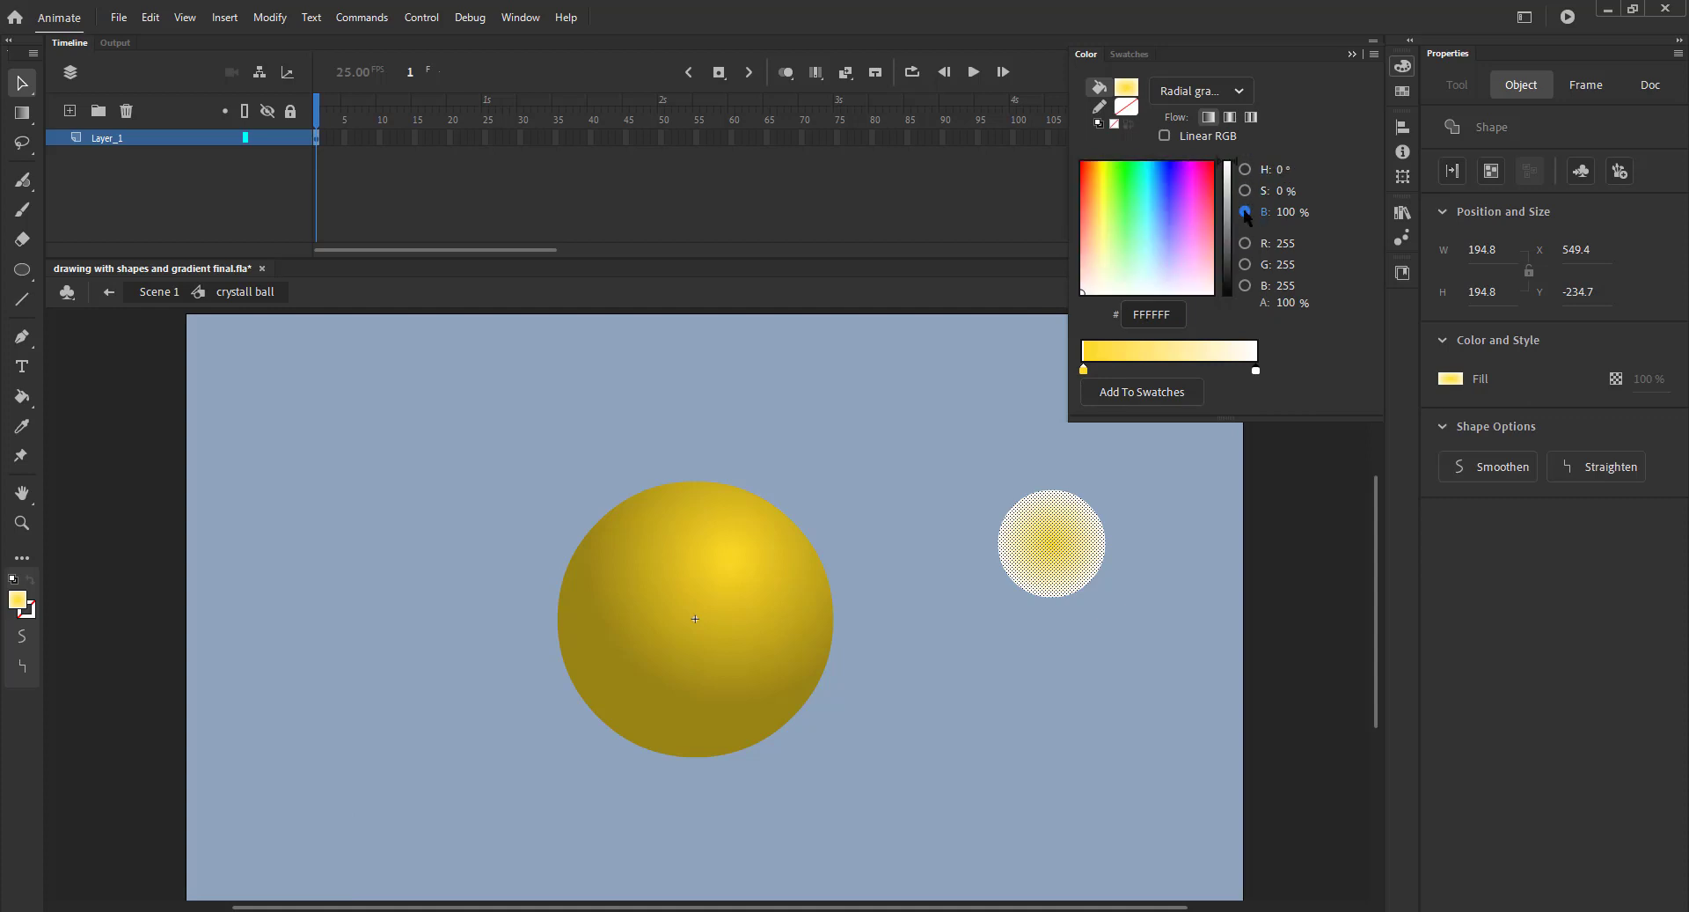
left_click(1203, 371)
left_click_drag(1203, 372, 1084, 372)
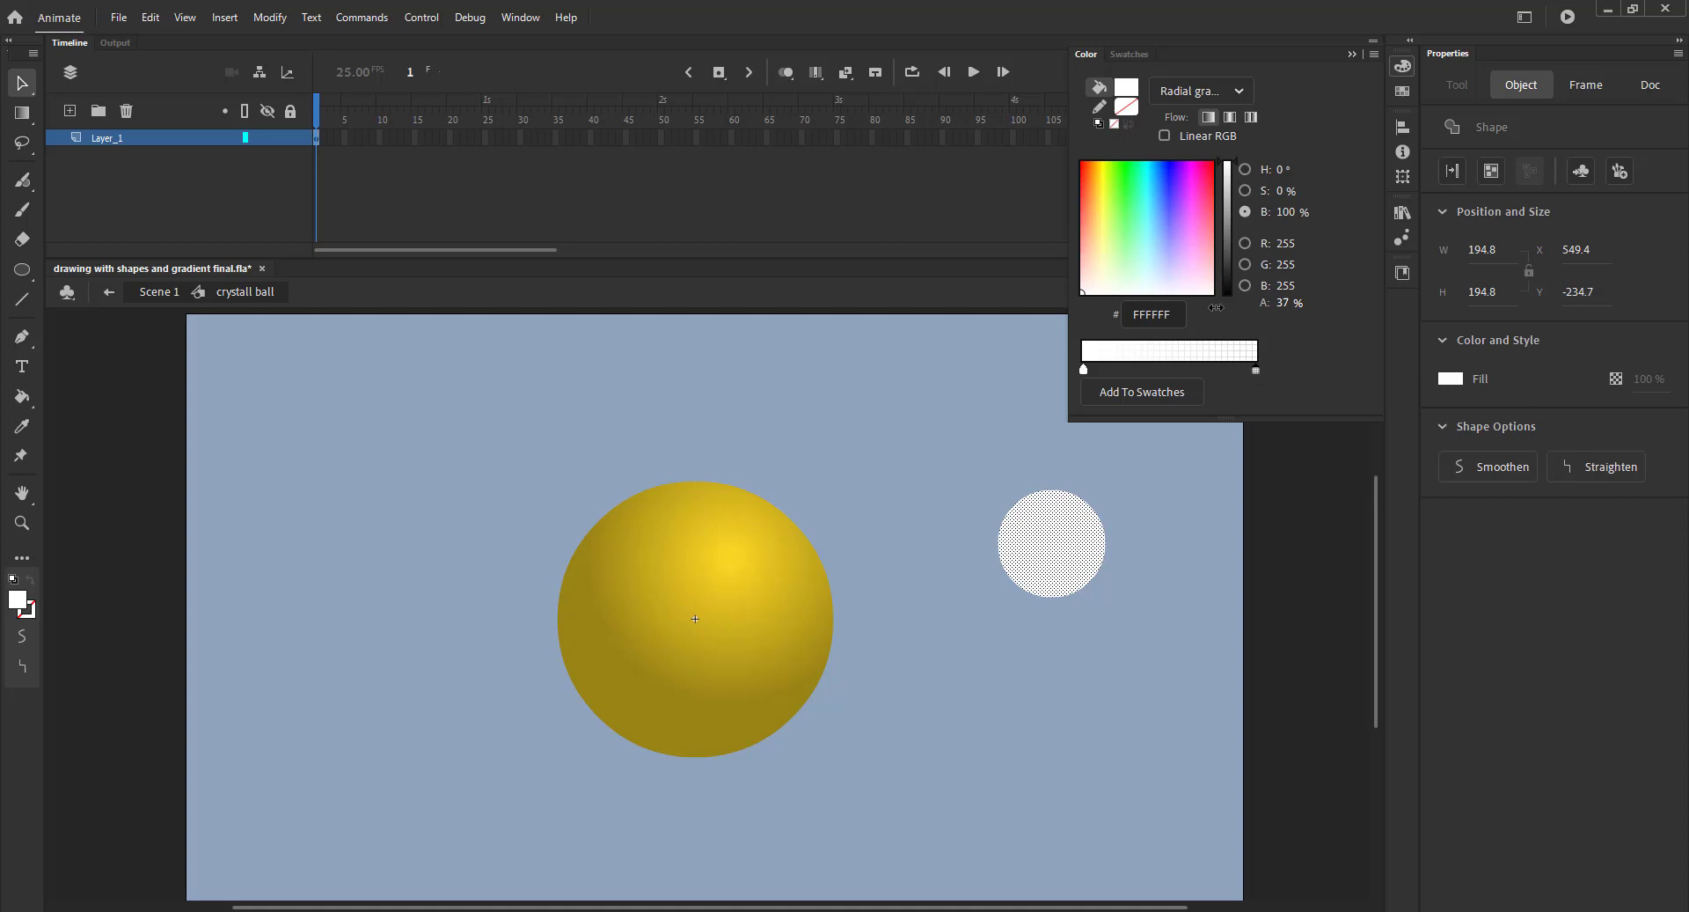
left_click(940, 397)
- Group the small white gradient circle and place it over the bright upper area of the ball for transforming
left_click(1054, 554)
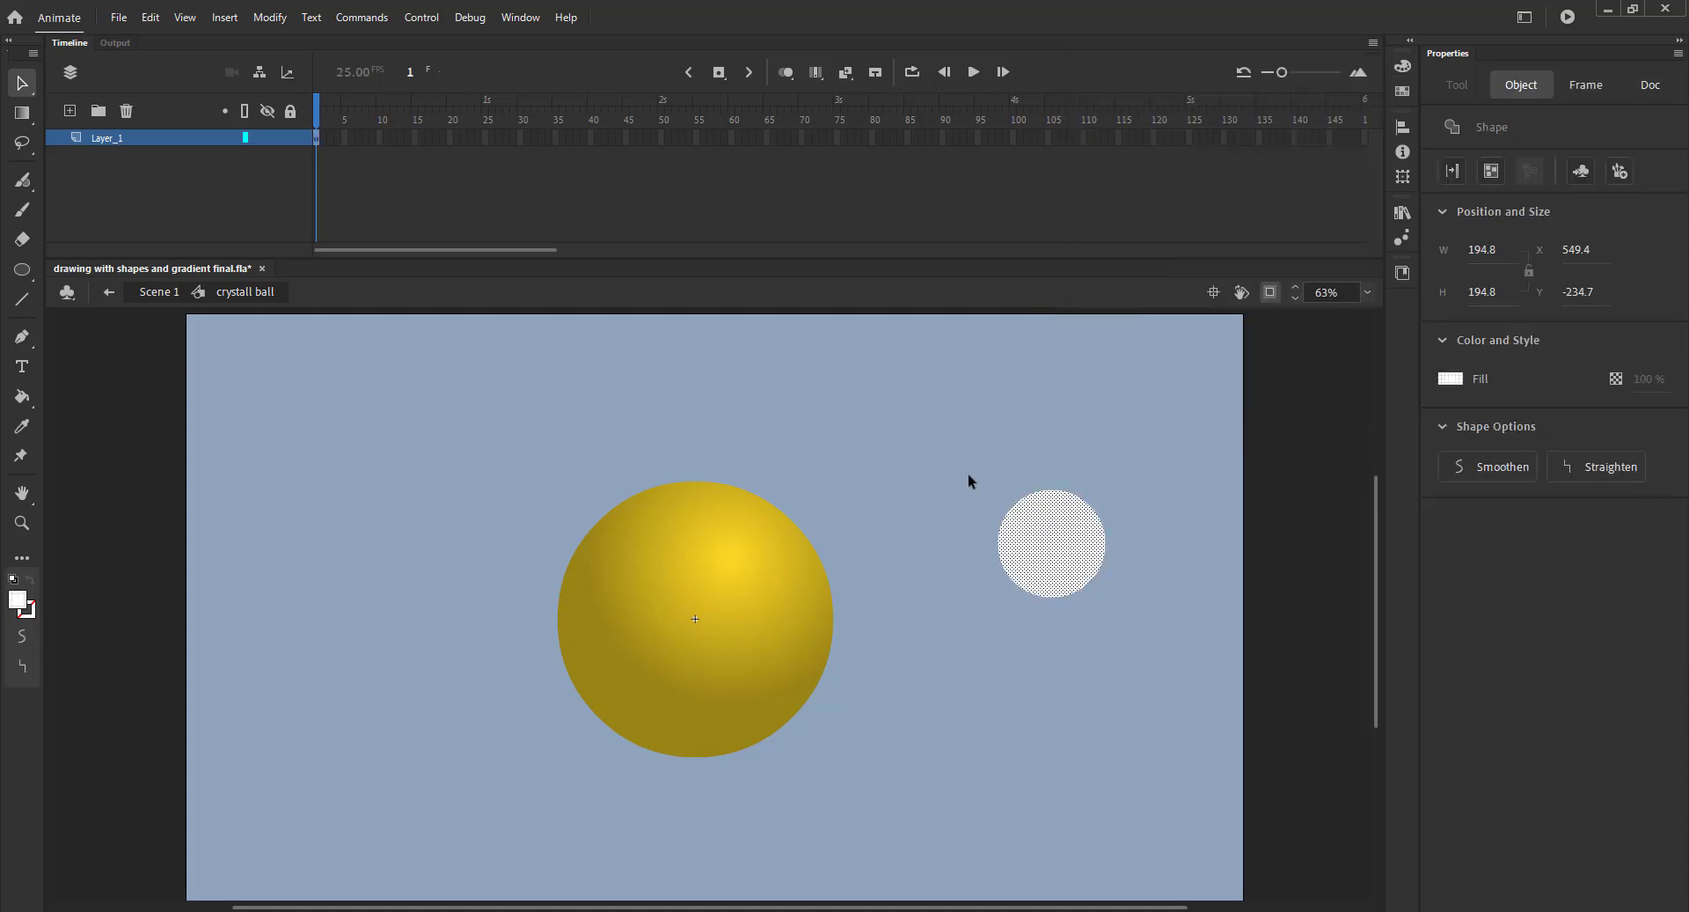
left_click_drag(1056, 554, 724, 561)
key("q")
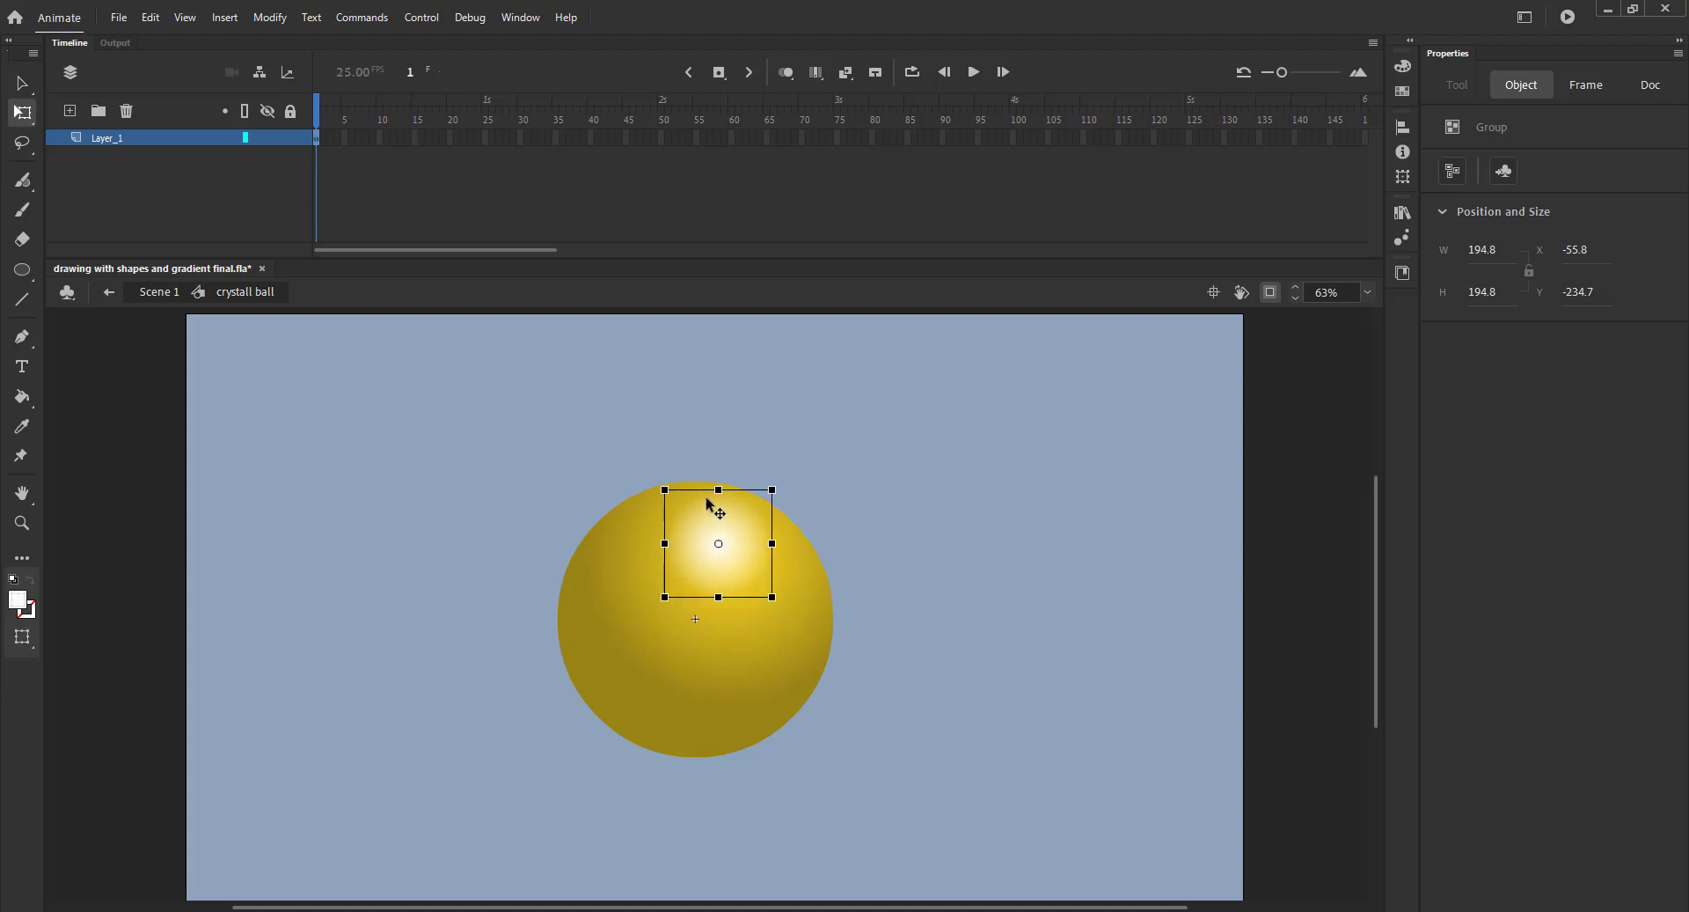
- Scale the white highlight down to about 109 px and add a tiny white highlight dot just below it, nudged into position
left_click_drag(666, 490, 689, 514)
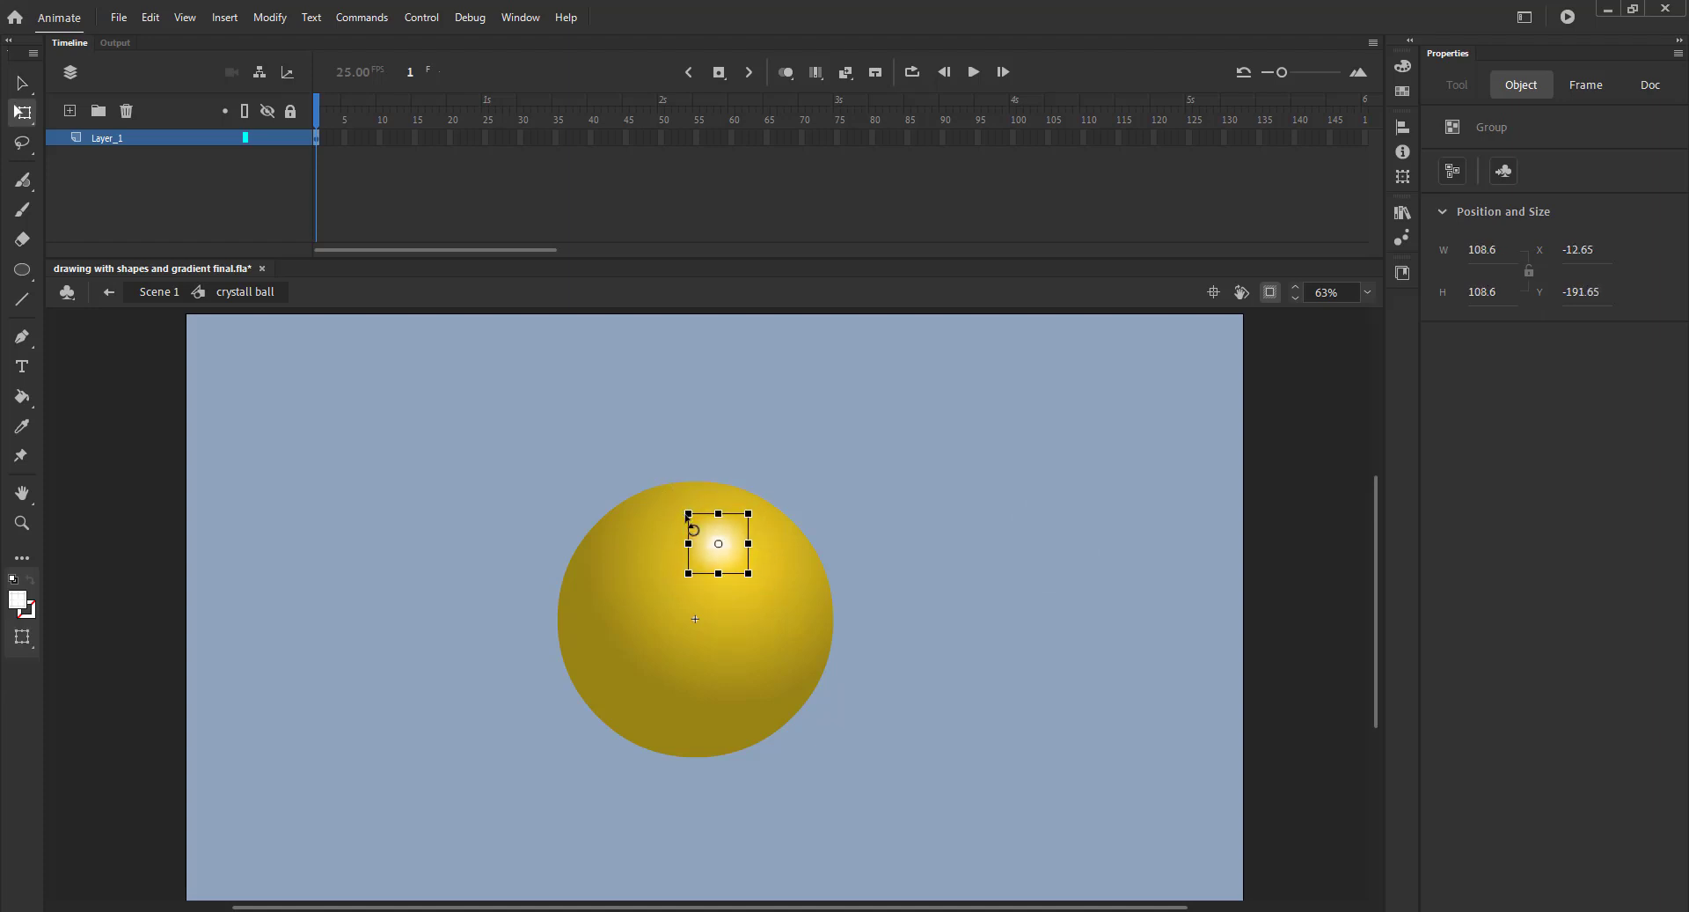
key("v")
left_click_drag(765, 560, 782, 577)
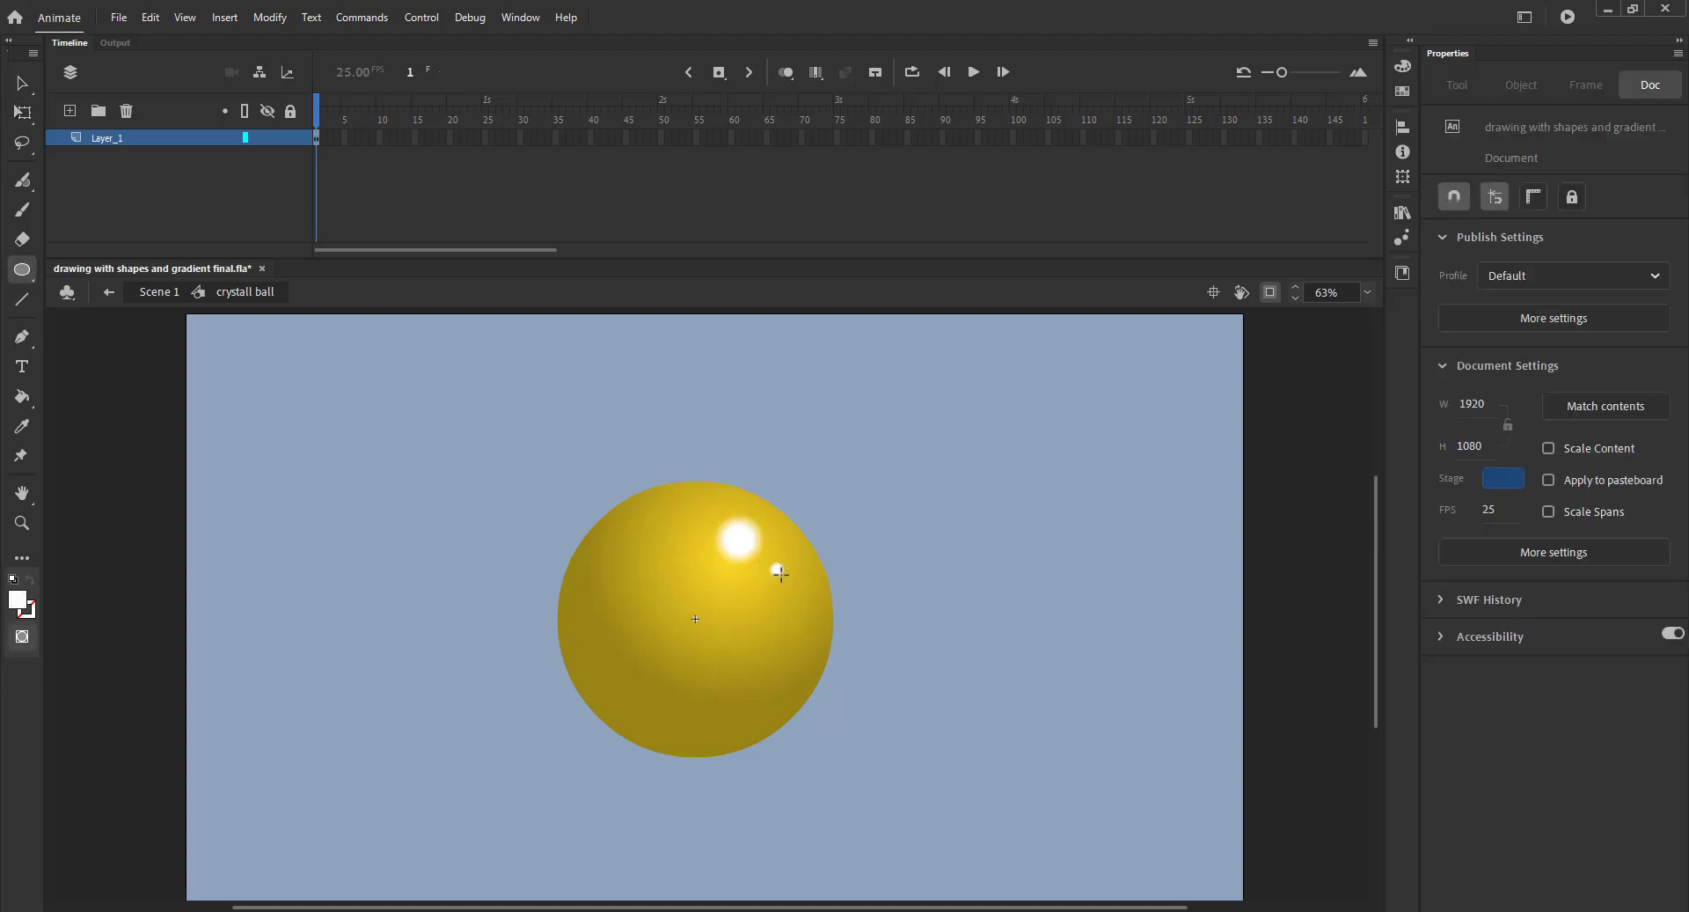
key("v")
key("Left")
key("Left")
key("Left")
key("Left")
key("Left")
key("Left")
key("Left")
key("Left")
key("Up")
- Draw a white gradient circle about 348 px wide beside the ball
key("o")
left_click_drag(958, 475, 1139, 662)
key("v")
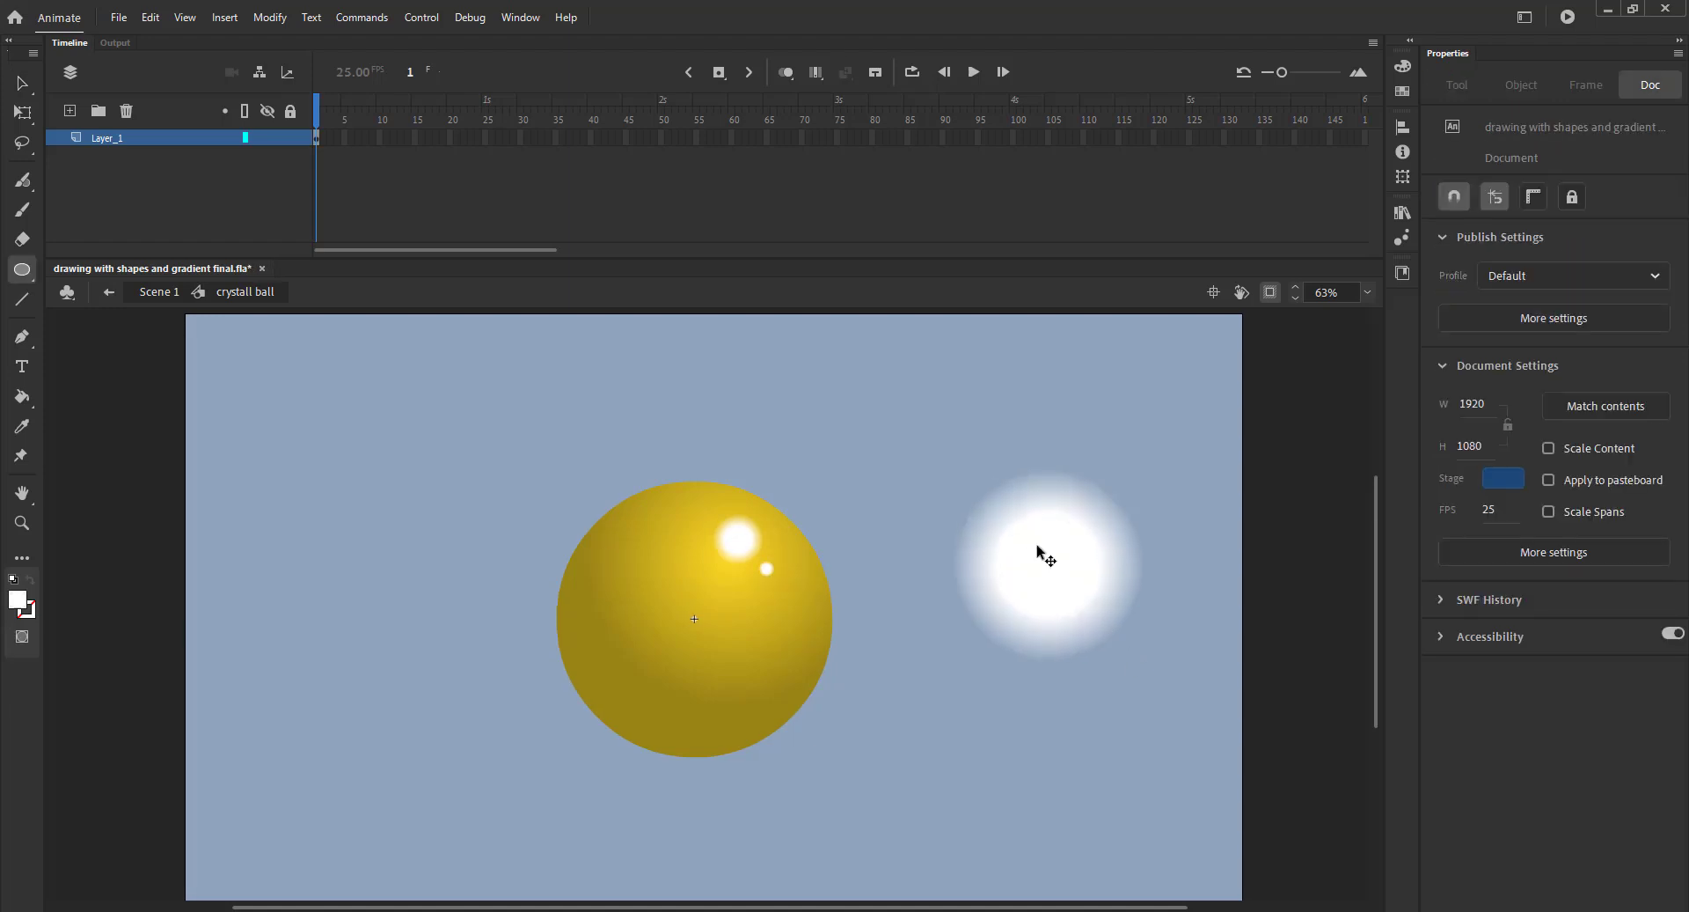
- Recolour the new circle's radial gradient to black #000000, with the inner stop at the centre at 35% alpha, fading to a transparent edge
left_click(1041, 554)
left_click(1401, 67)
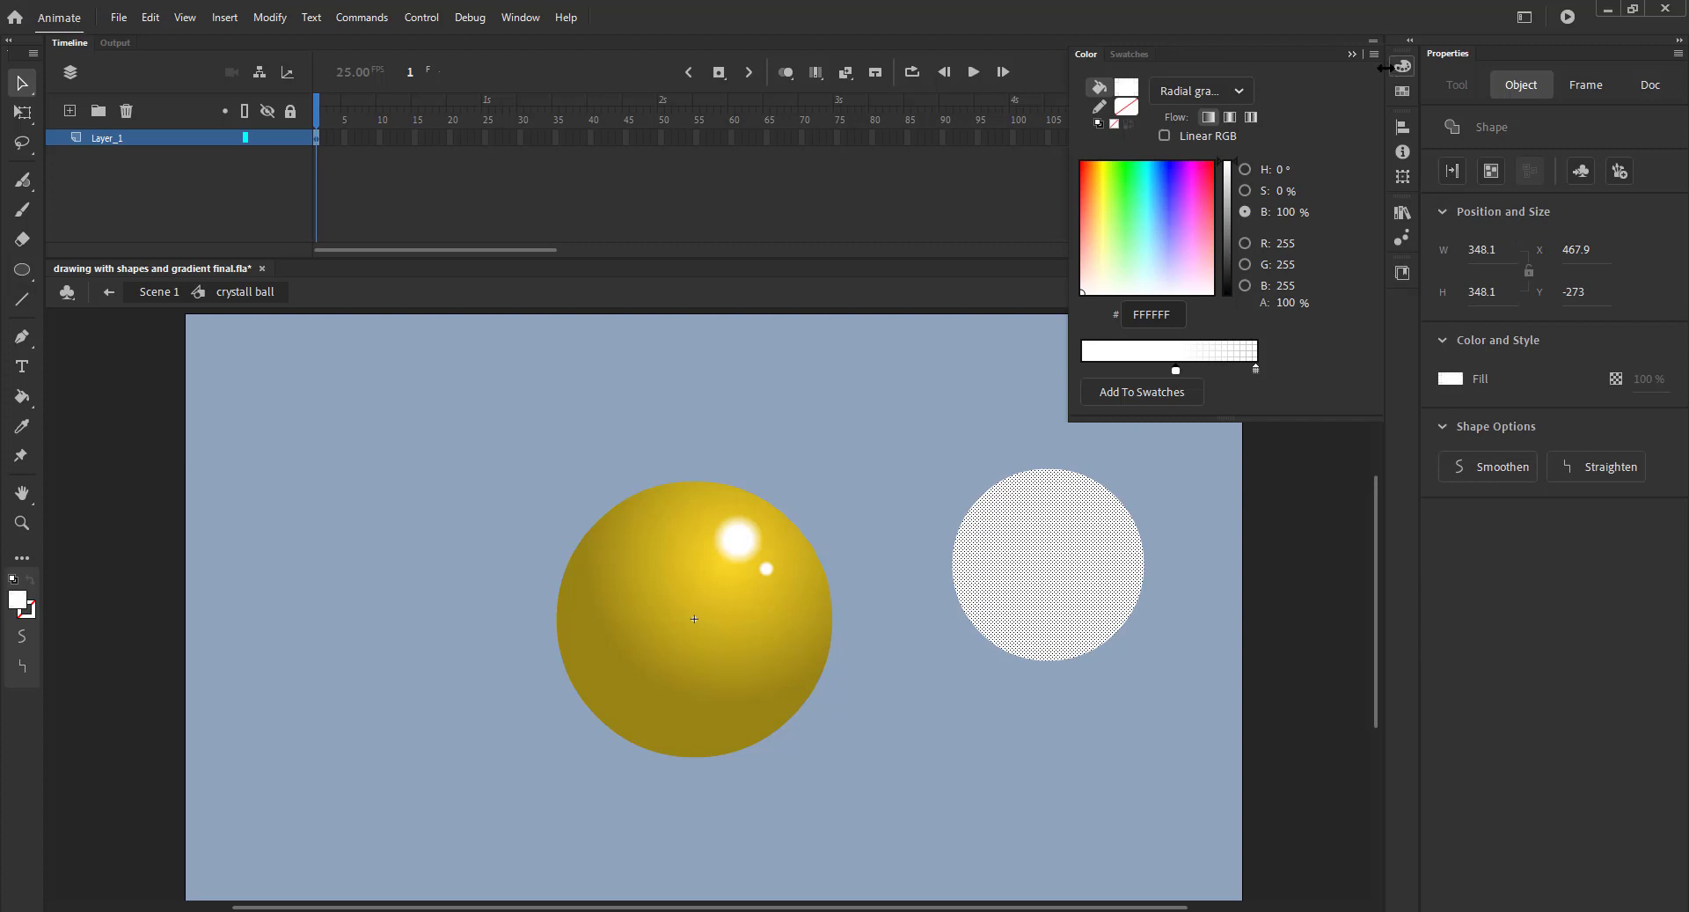
left_click_drag(1176, 371, 1083, 370)
left_click(1255, 370)
left_click_drag(1227, 230, 1227, 327)
left_click(1083, 371)
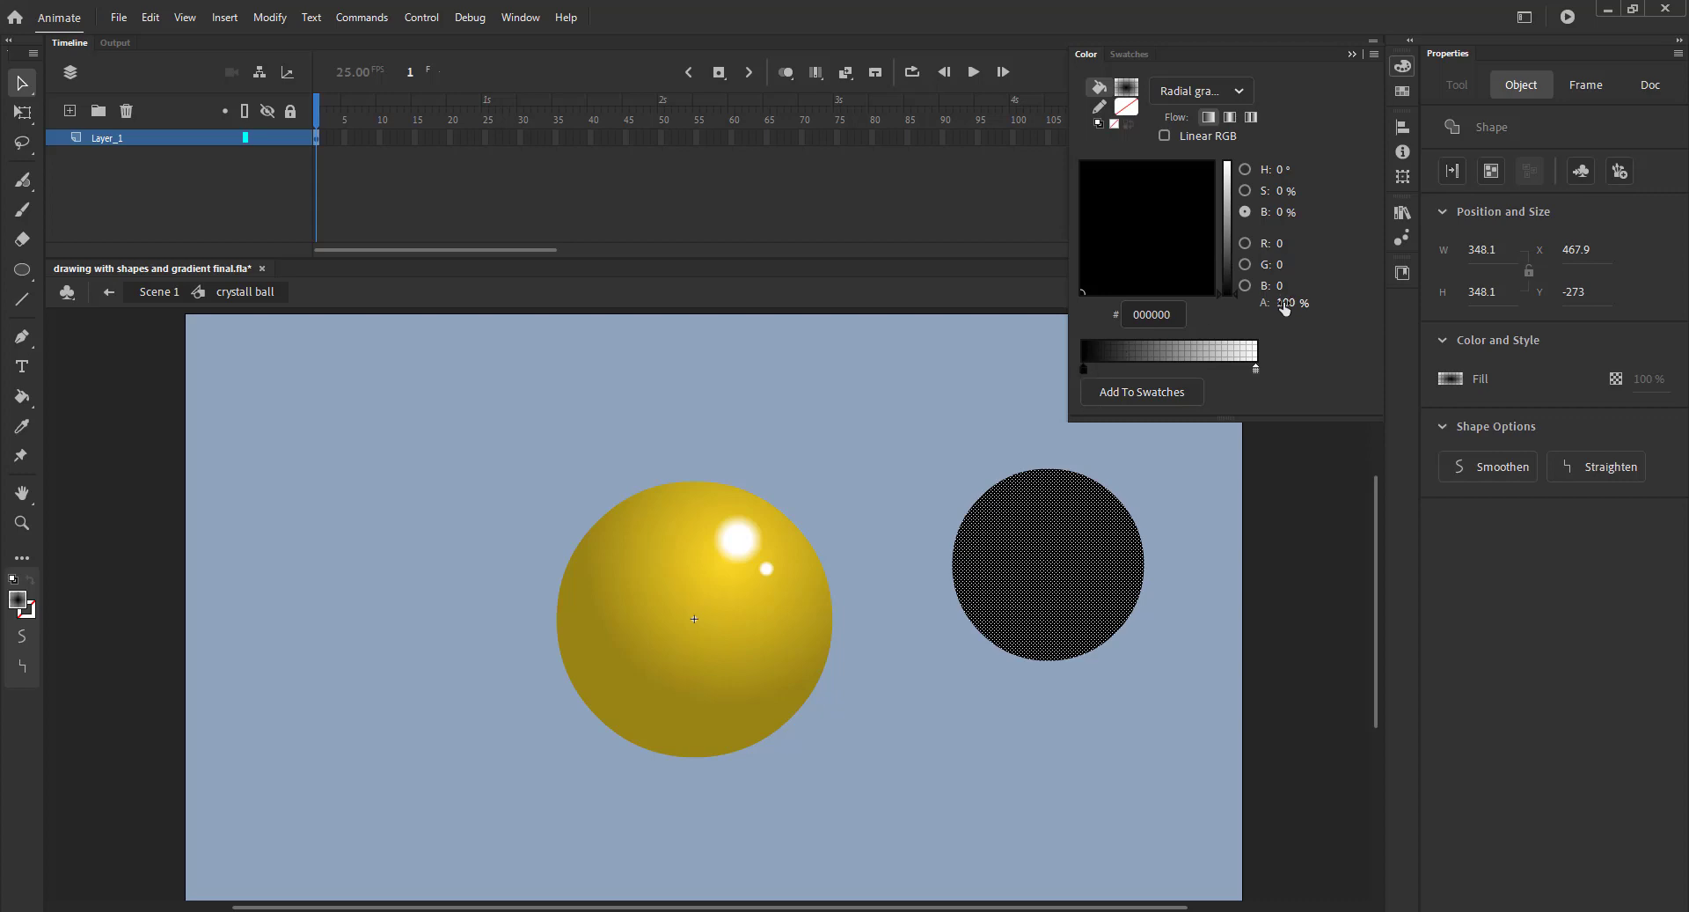
left_click(1283, 303)
type("35")
left_click(1226, 570)
left_click(1226, 576)
- Move the dark gradient circle to the ball's base and flatten and widen it into a ground shadow
left_click_drag(1069, 544, 705, 723)
key("q")
left_click_drag(685, 645, 683, 697)
left_click_drag(588, 745, 520, 739)
key("ctrl+z")
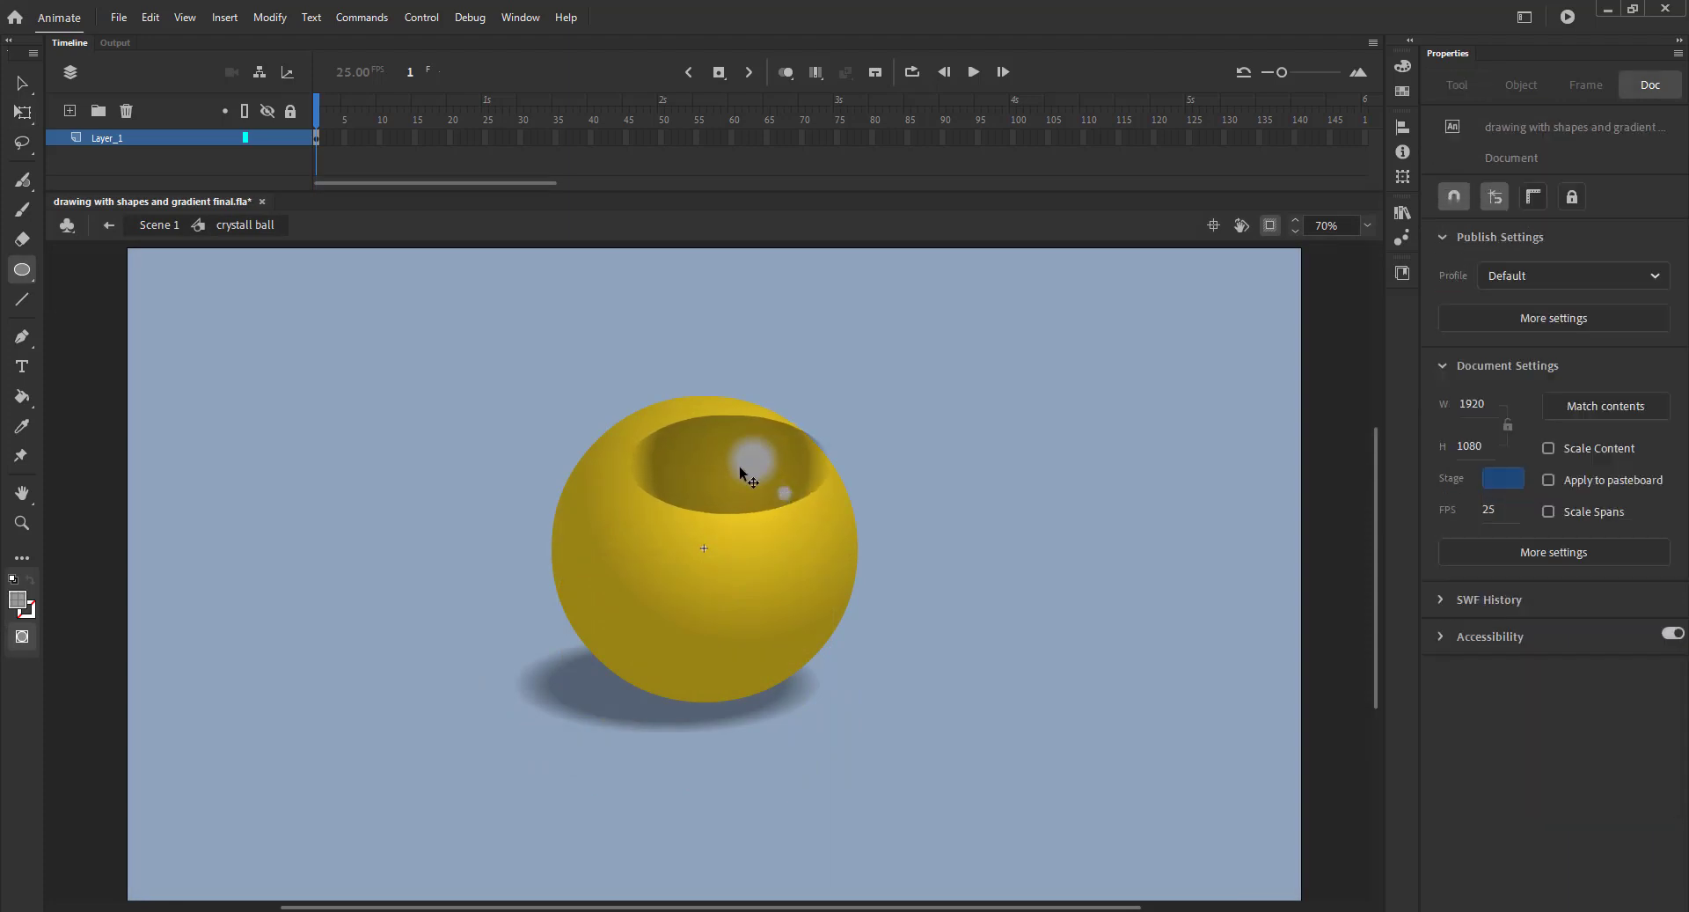
- Resize the dark oval on the ball's upper area to about 327 by 184 px
left_click(740, 469)
key("q")
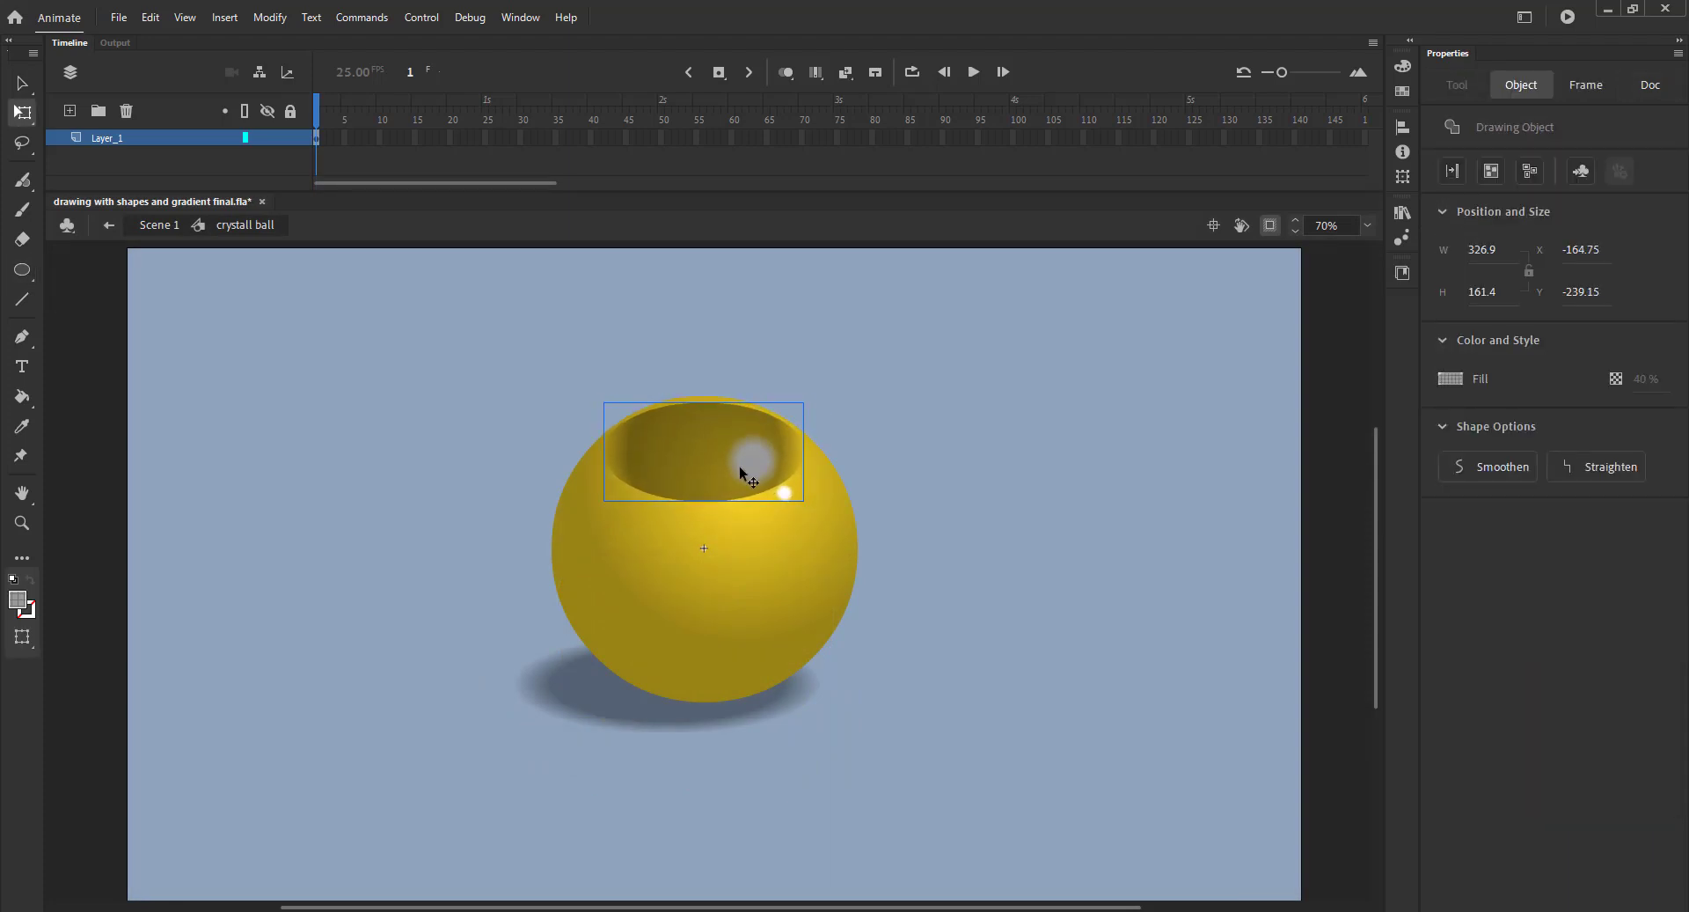
key("v")
- Change the upper oval's fill to a linear gradient from white #FFFFFF at 40% alpha to transparent white, with the stops at both ends
double_click(726, 484)
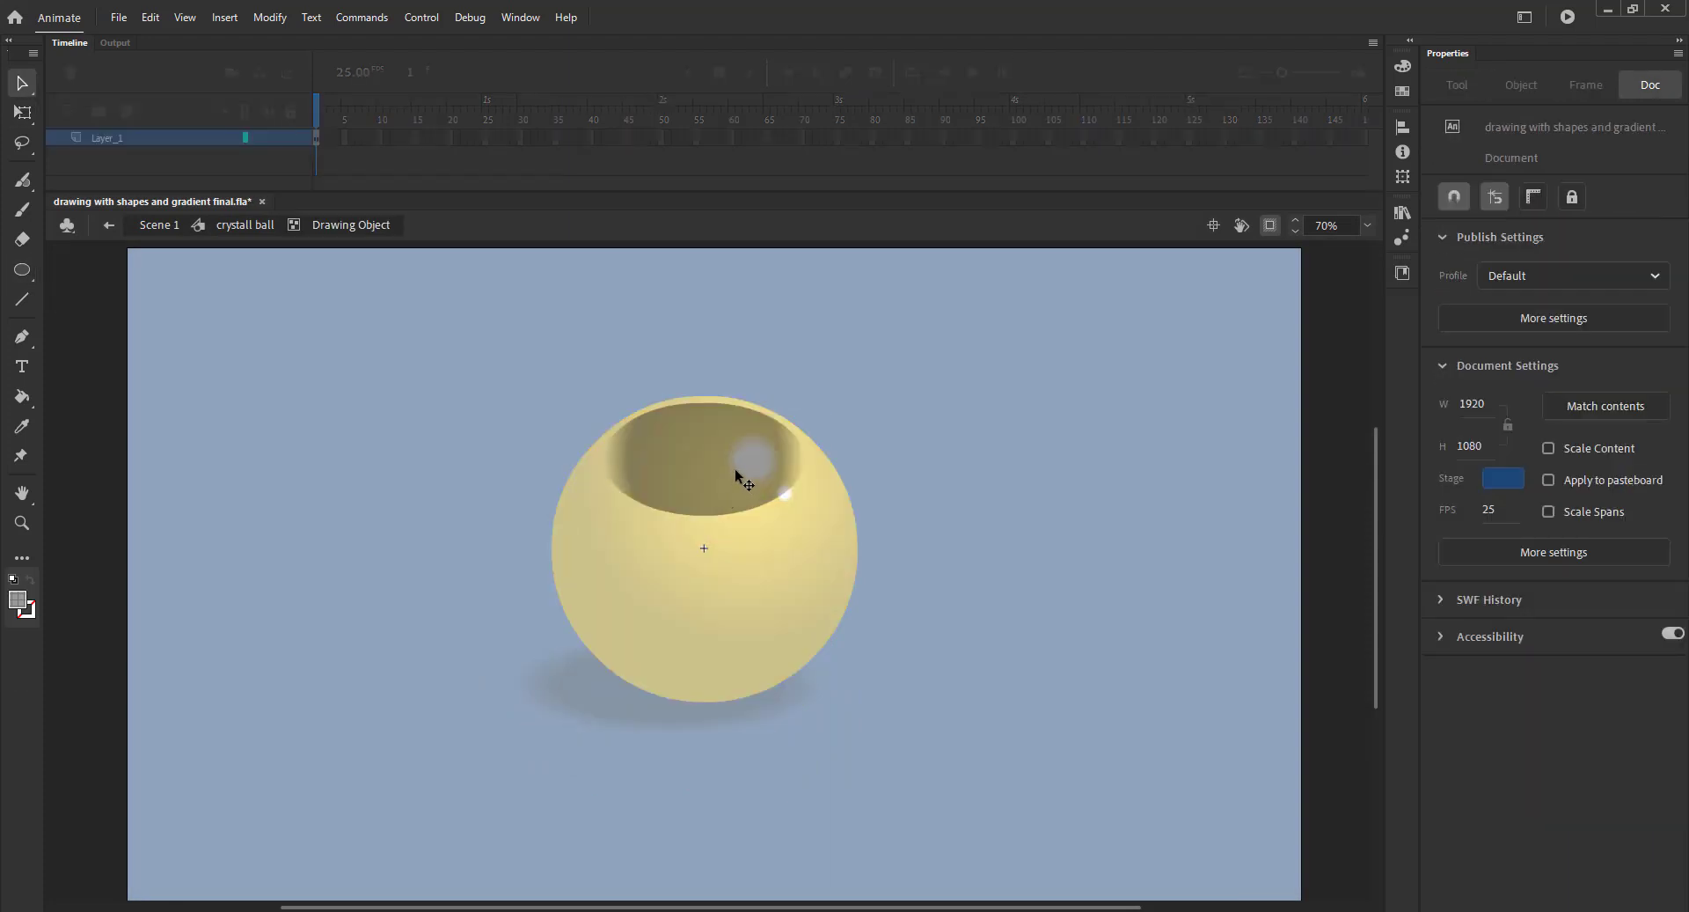
left_click(736, 469)
left_click(1403, 66)
left_click(1190, 92)
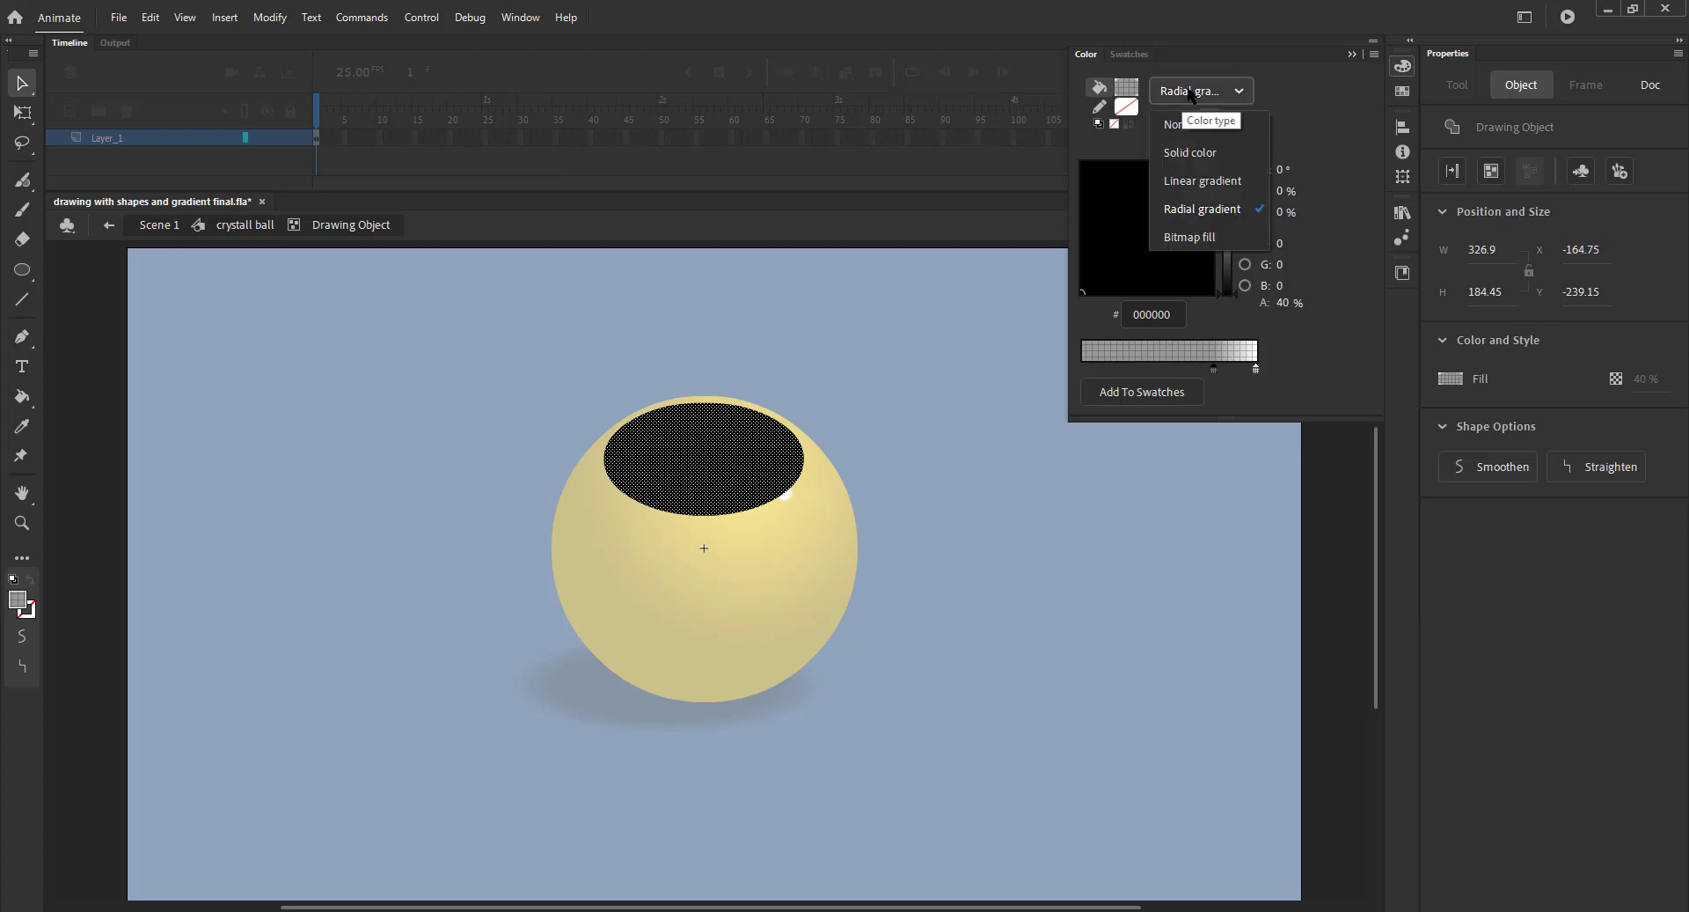
left_click(1203, 181)
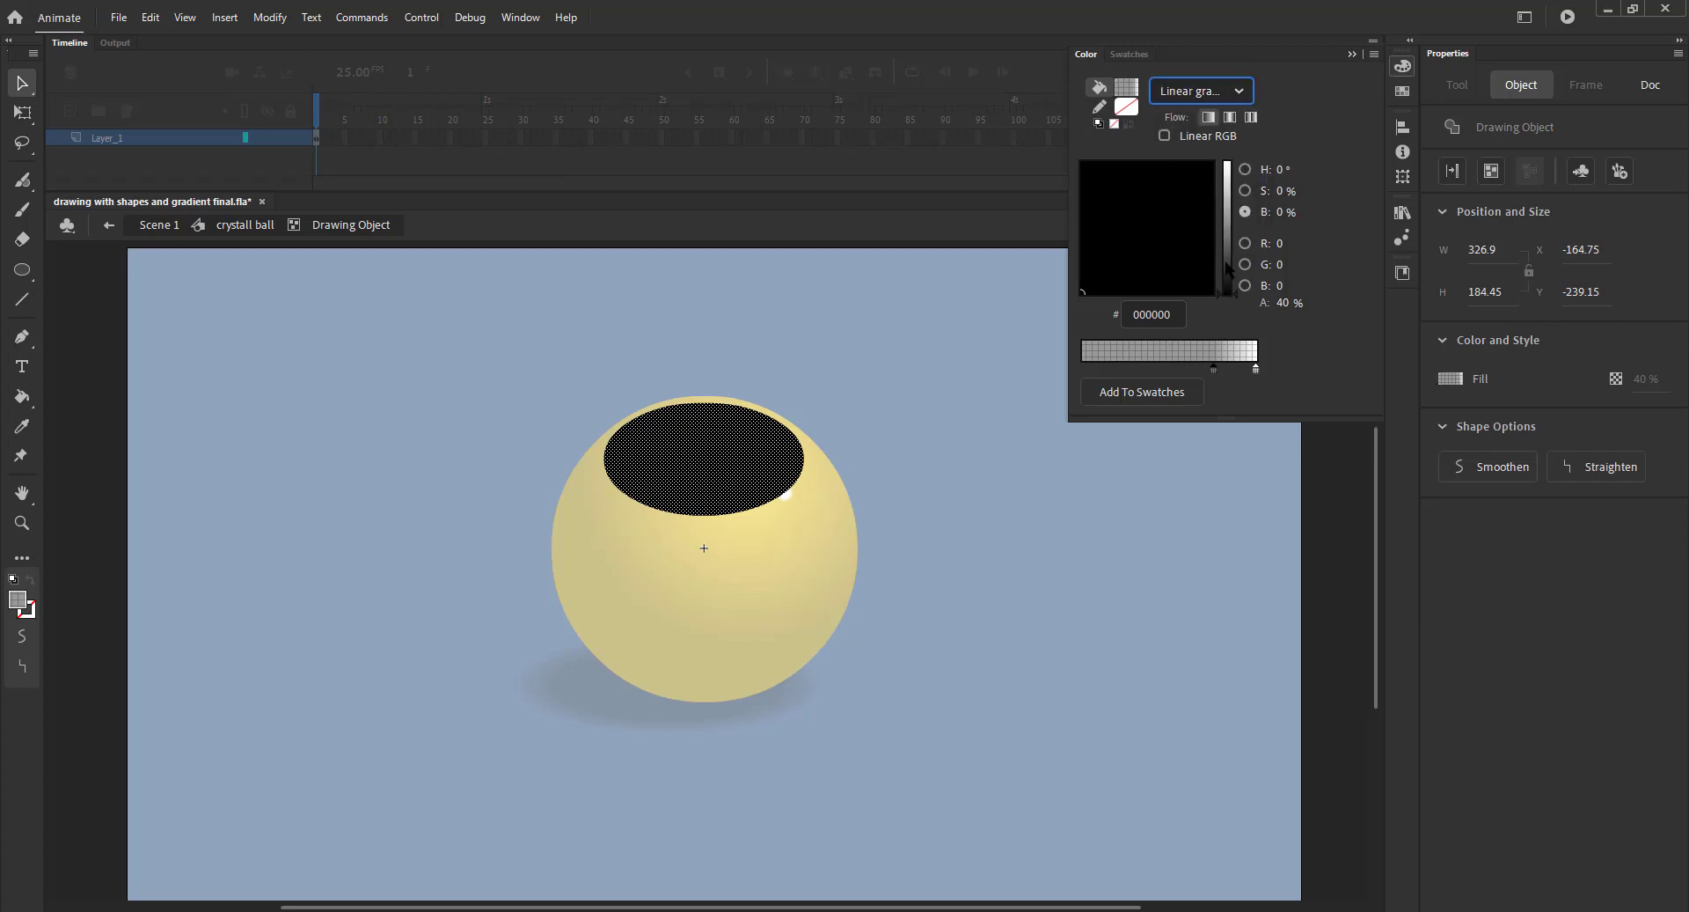
left_click(1257, 371)
left_click_drag(1227, 288, 1228, 121)
left_click_drag(1215, 371, 1082, 369)
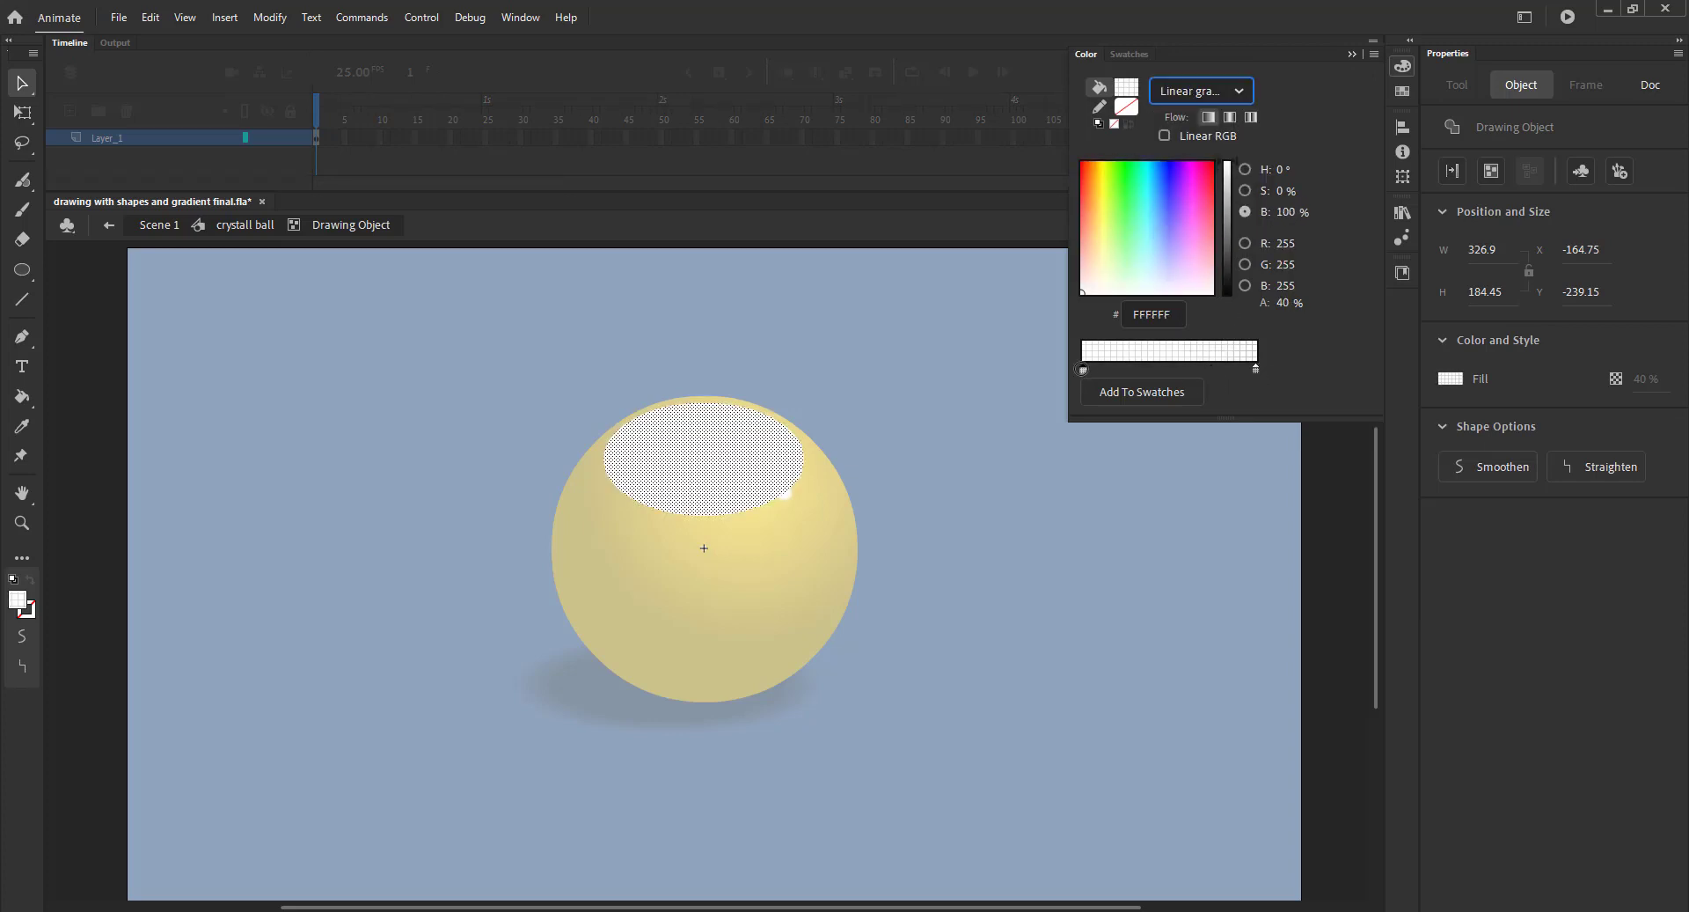
left_click(971, 409)
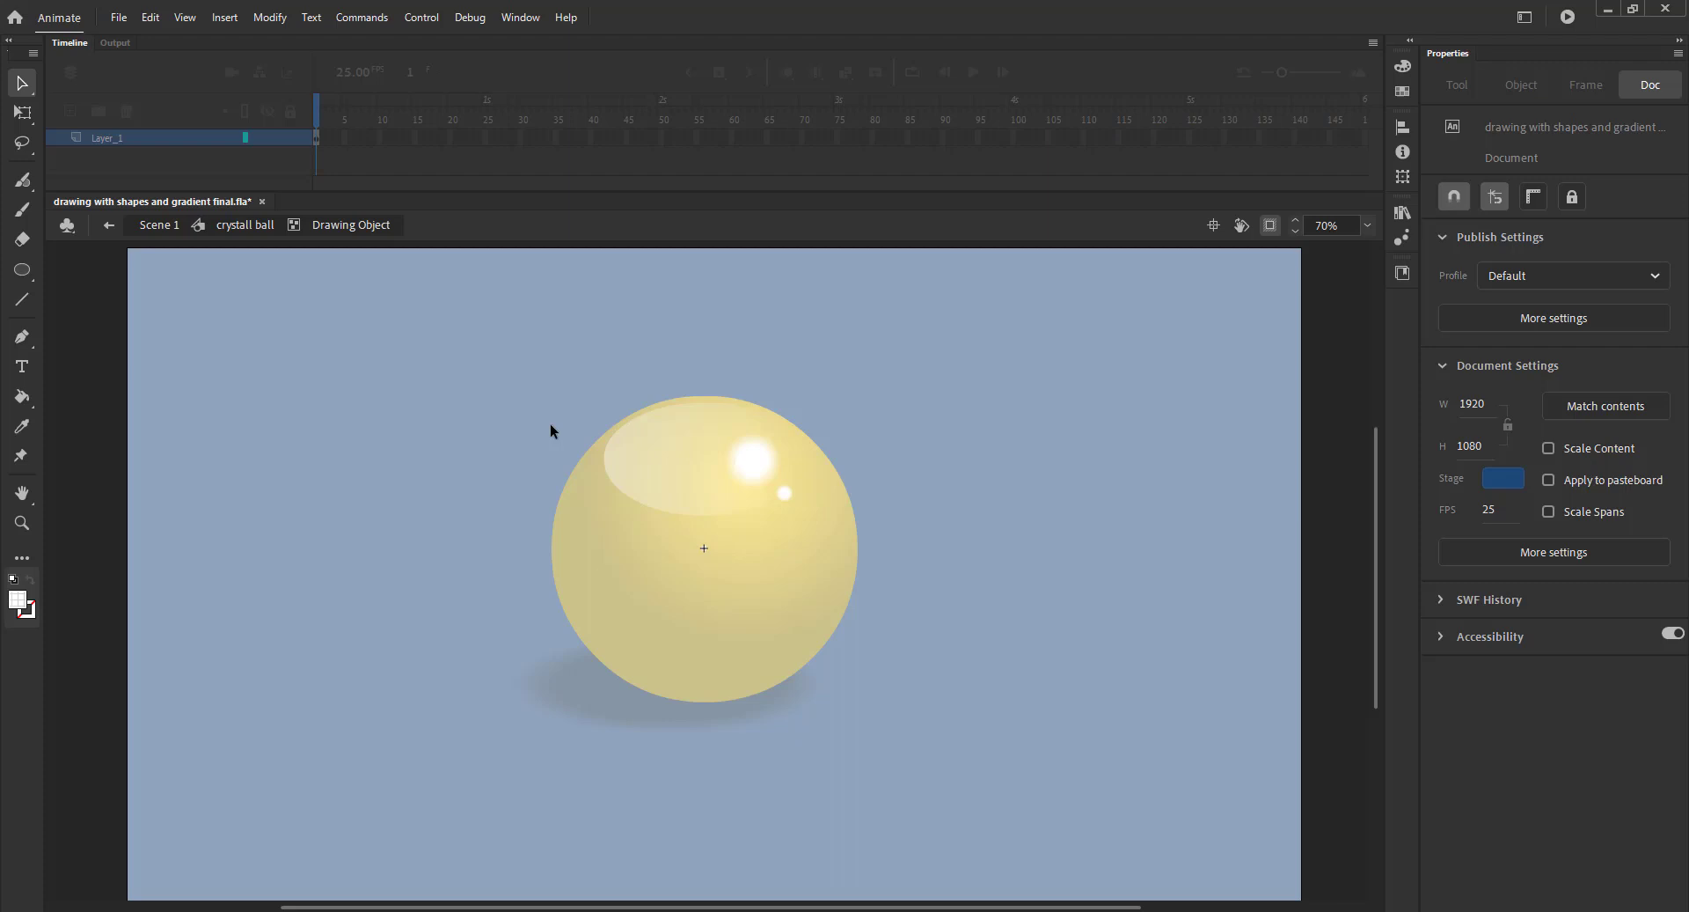
- Redirect the upper oval's gradient vertically with the Paint Bucket so it fades downward, and return to the crystall ball symbol
key("k")
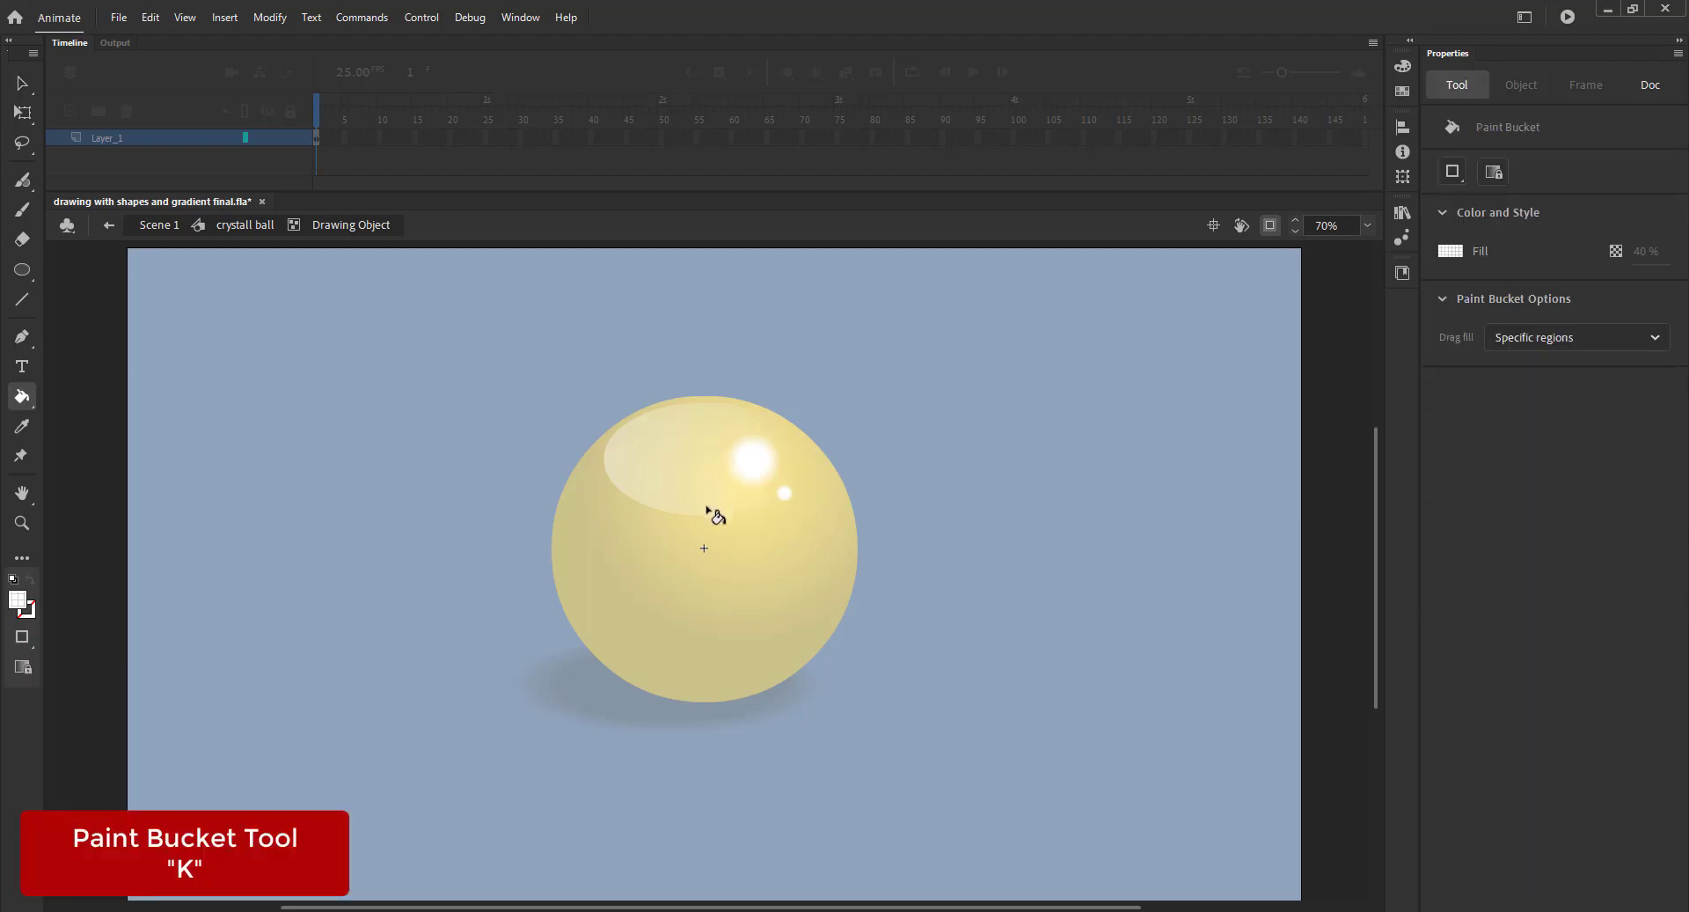
left_click(706, 510)
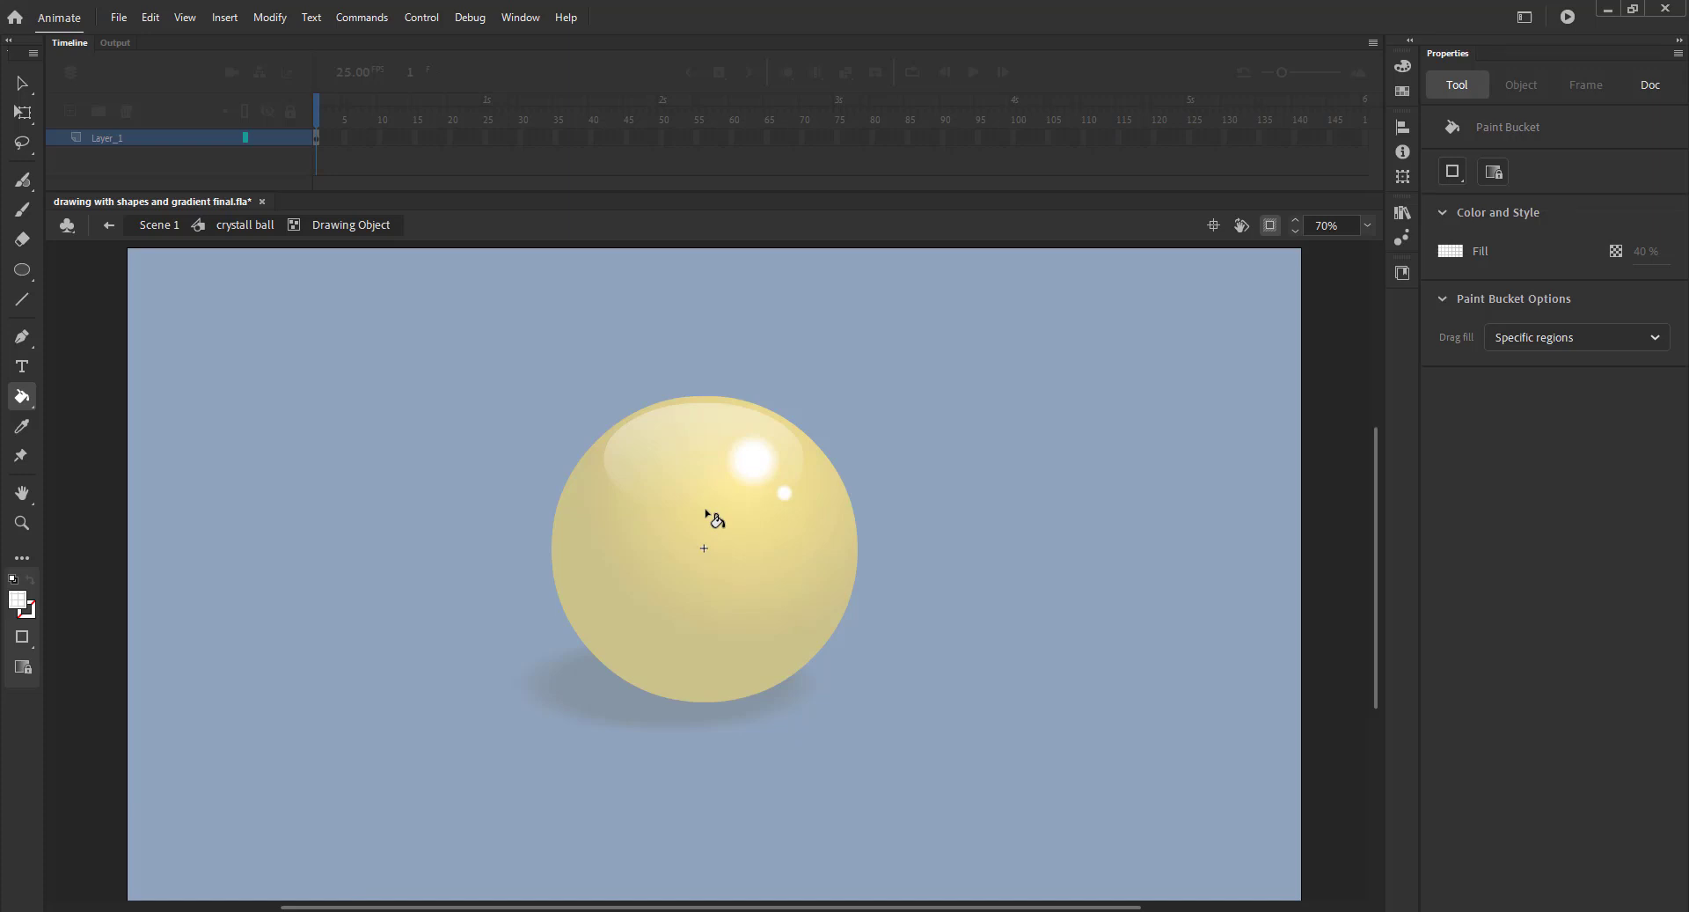
key("v")
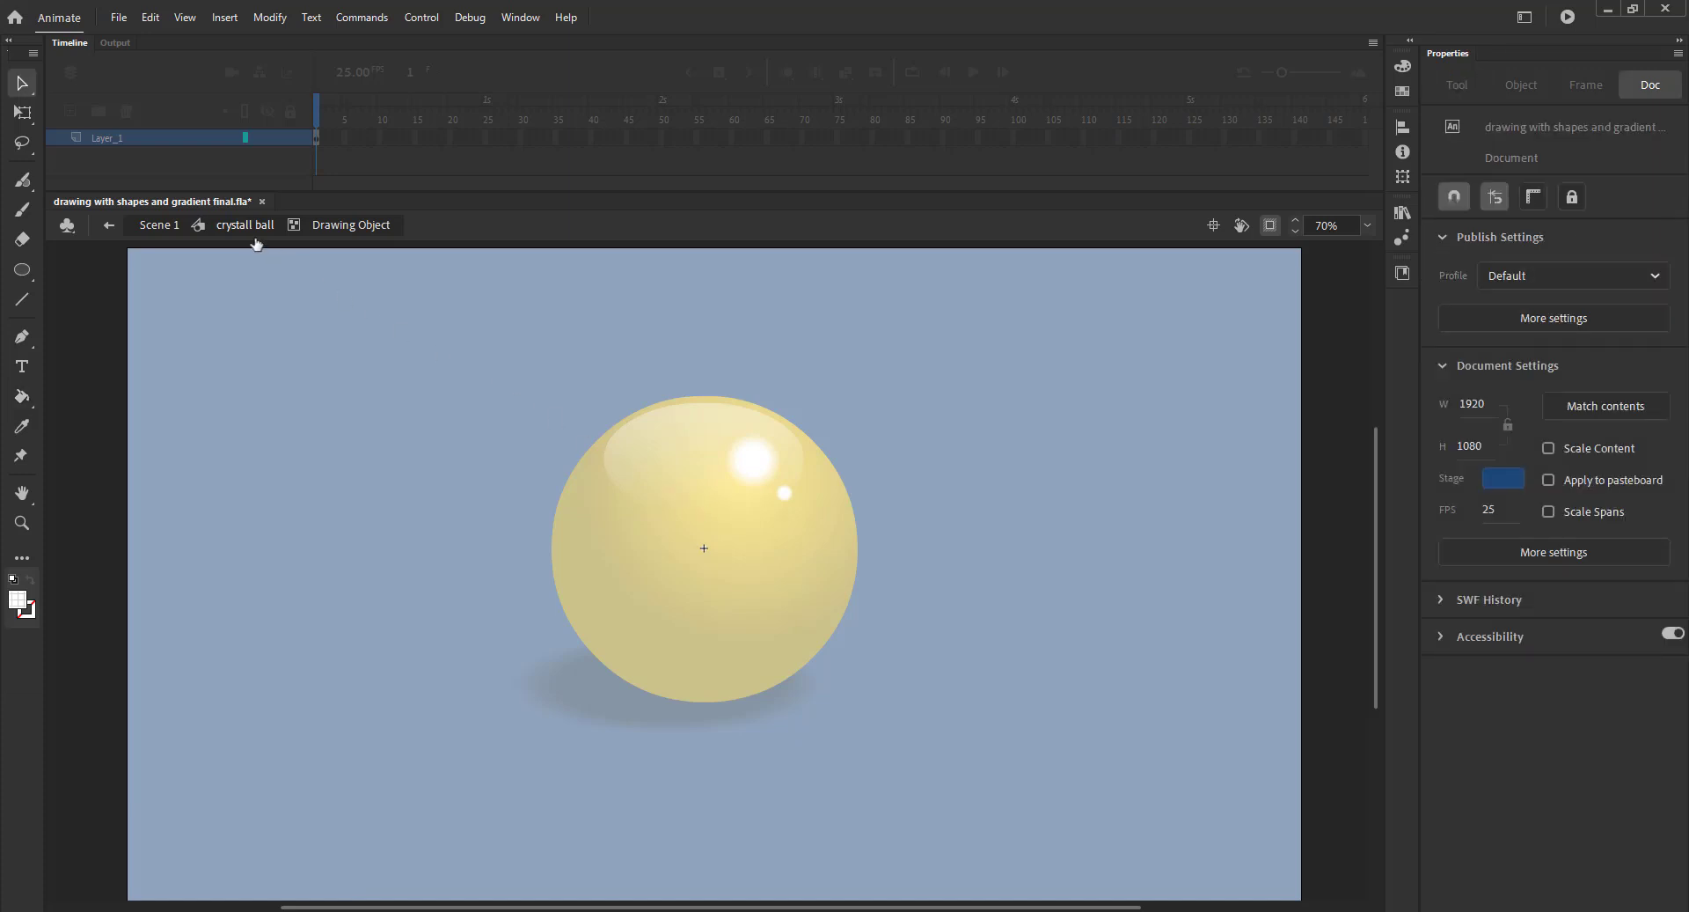
double_click(380, 410)
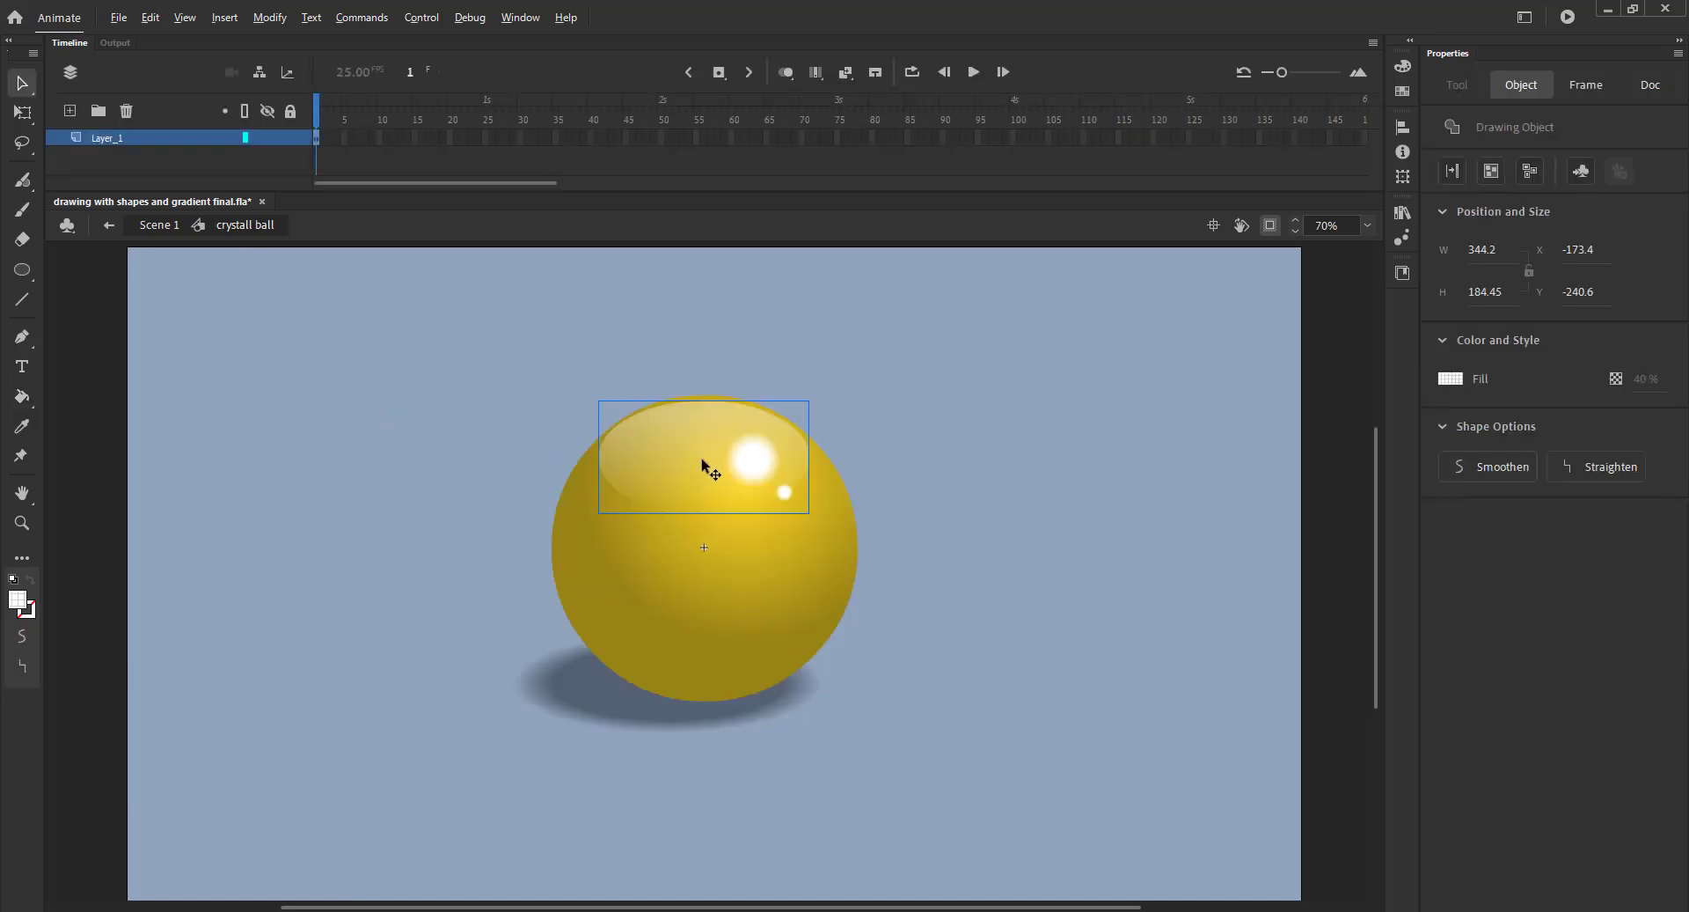
- Duplicate the upper glare oval onto the ball's lower area and flip the copy vertically
left_click_drag(702, 467, 701, 641)
right_click(672, 666)
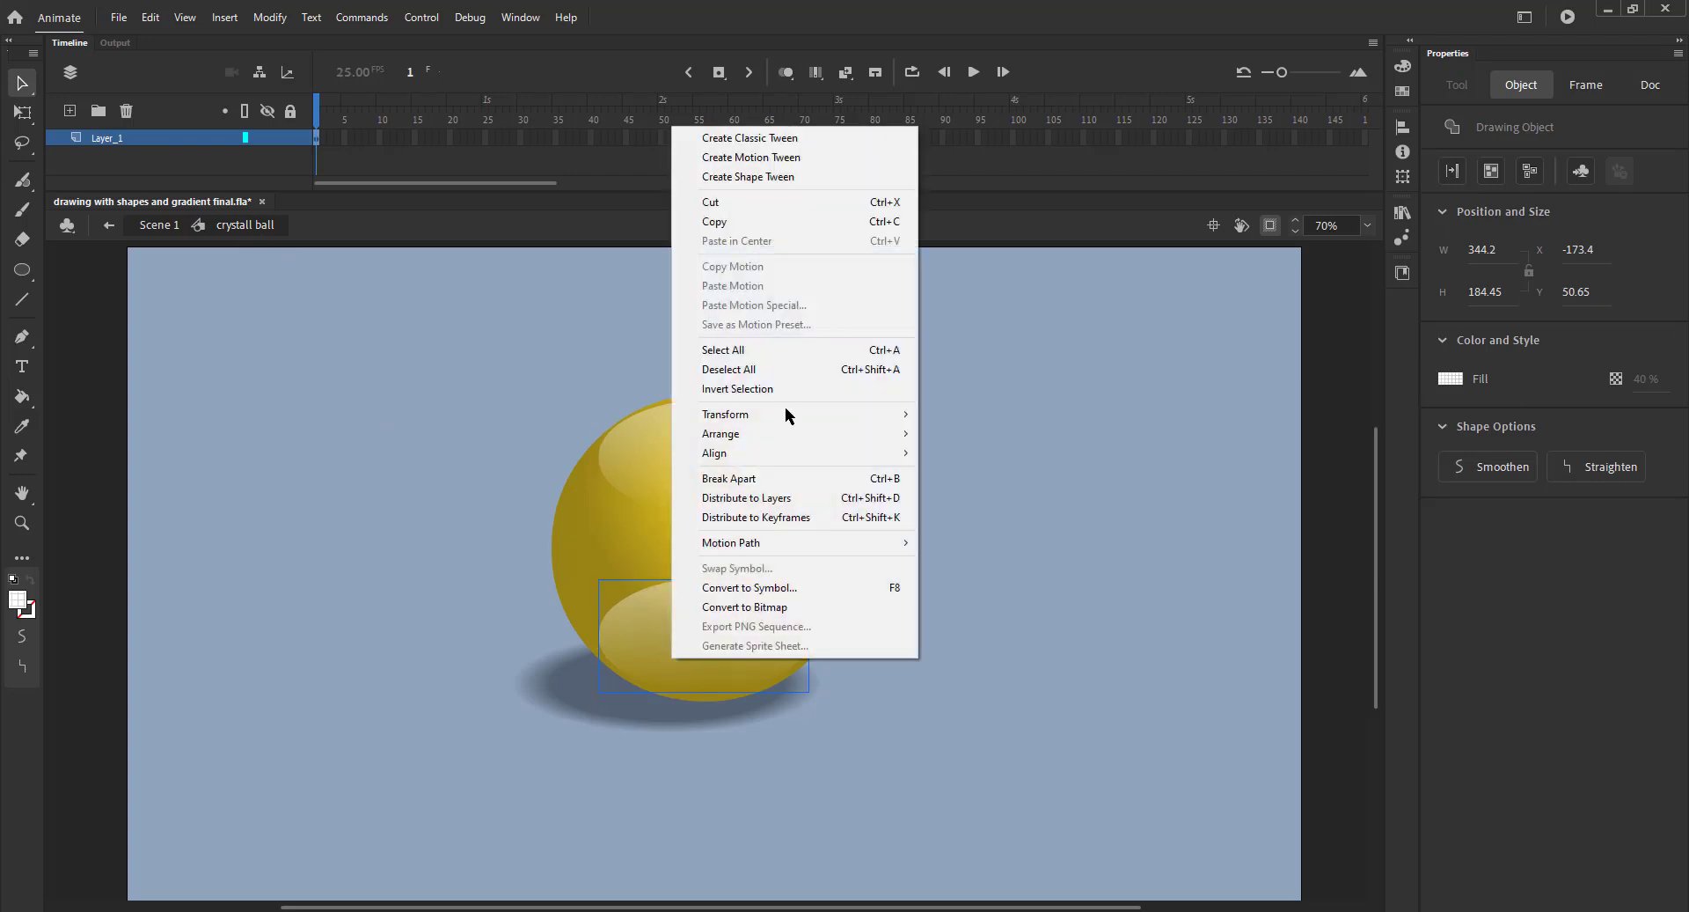
mouse_move(721, 414)
left_click(990, 584)
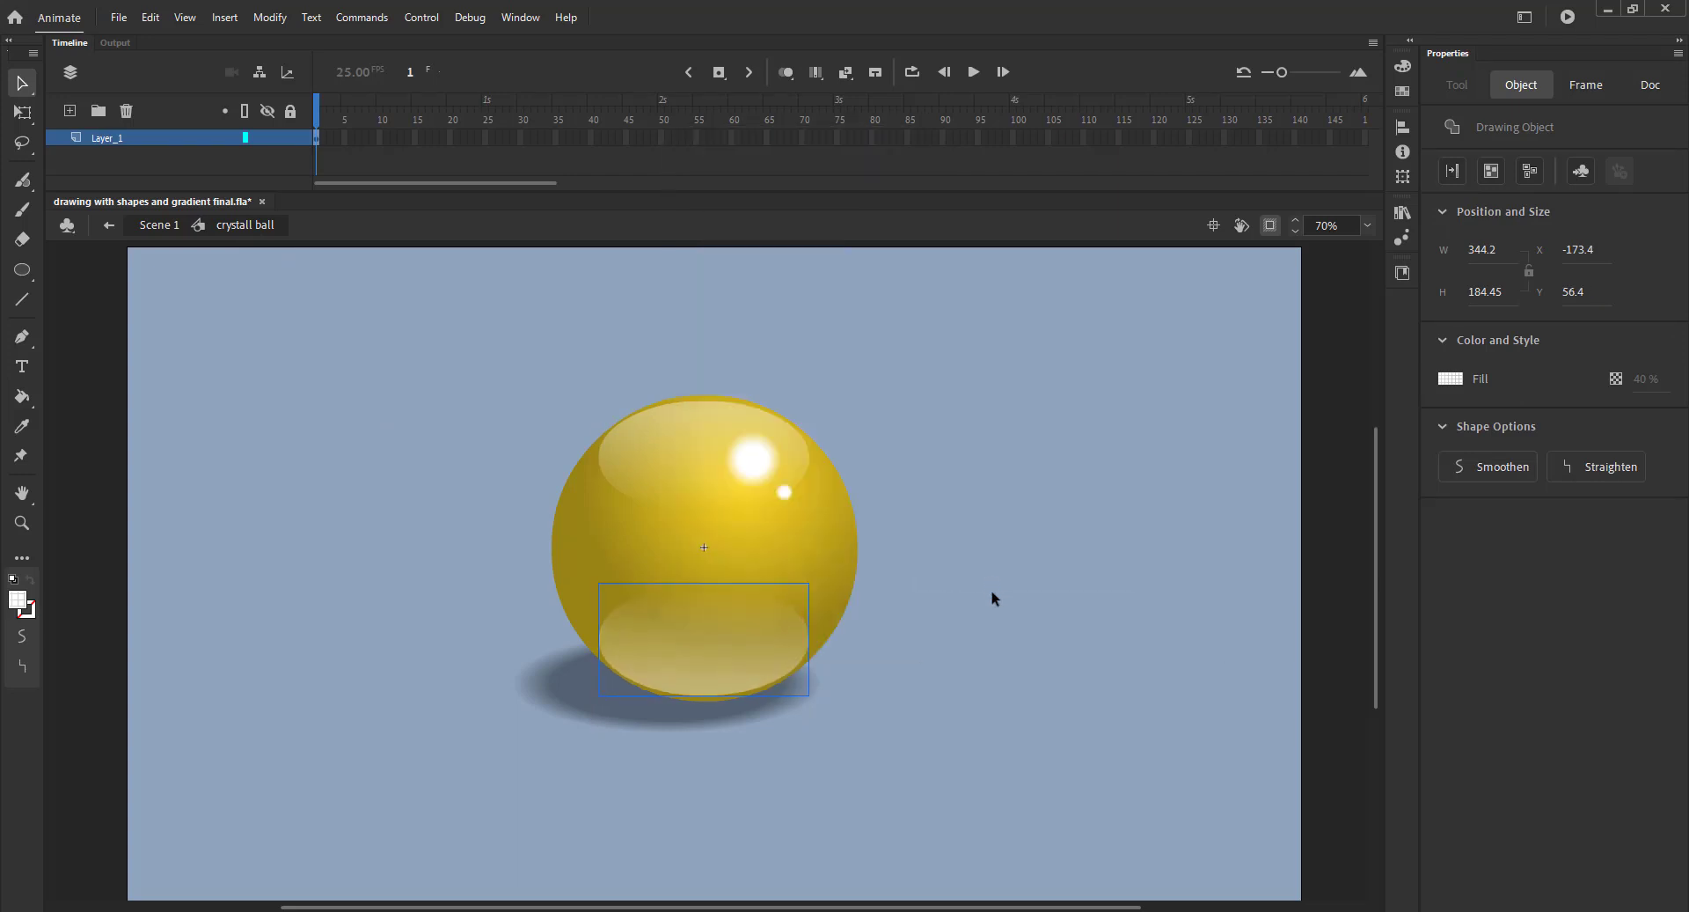
left_click(1005, 619)
- Recolour the lower oval's linear gradient to black #000000, from 35% alpha to transparent, and return to the crystall ball symbol
left_click(726, 667)
double_click(726, 667)
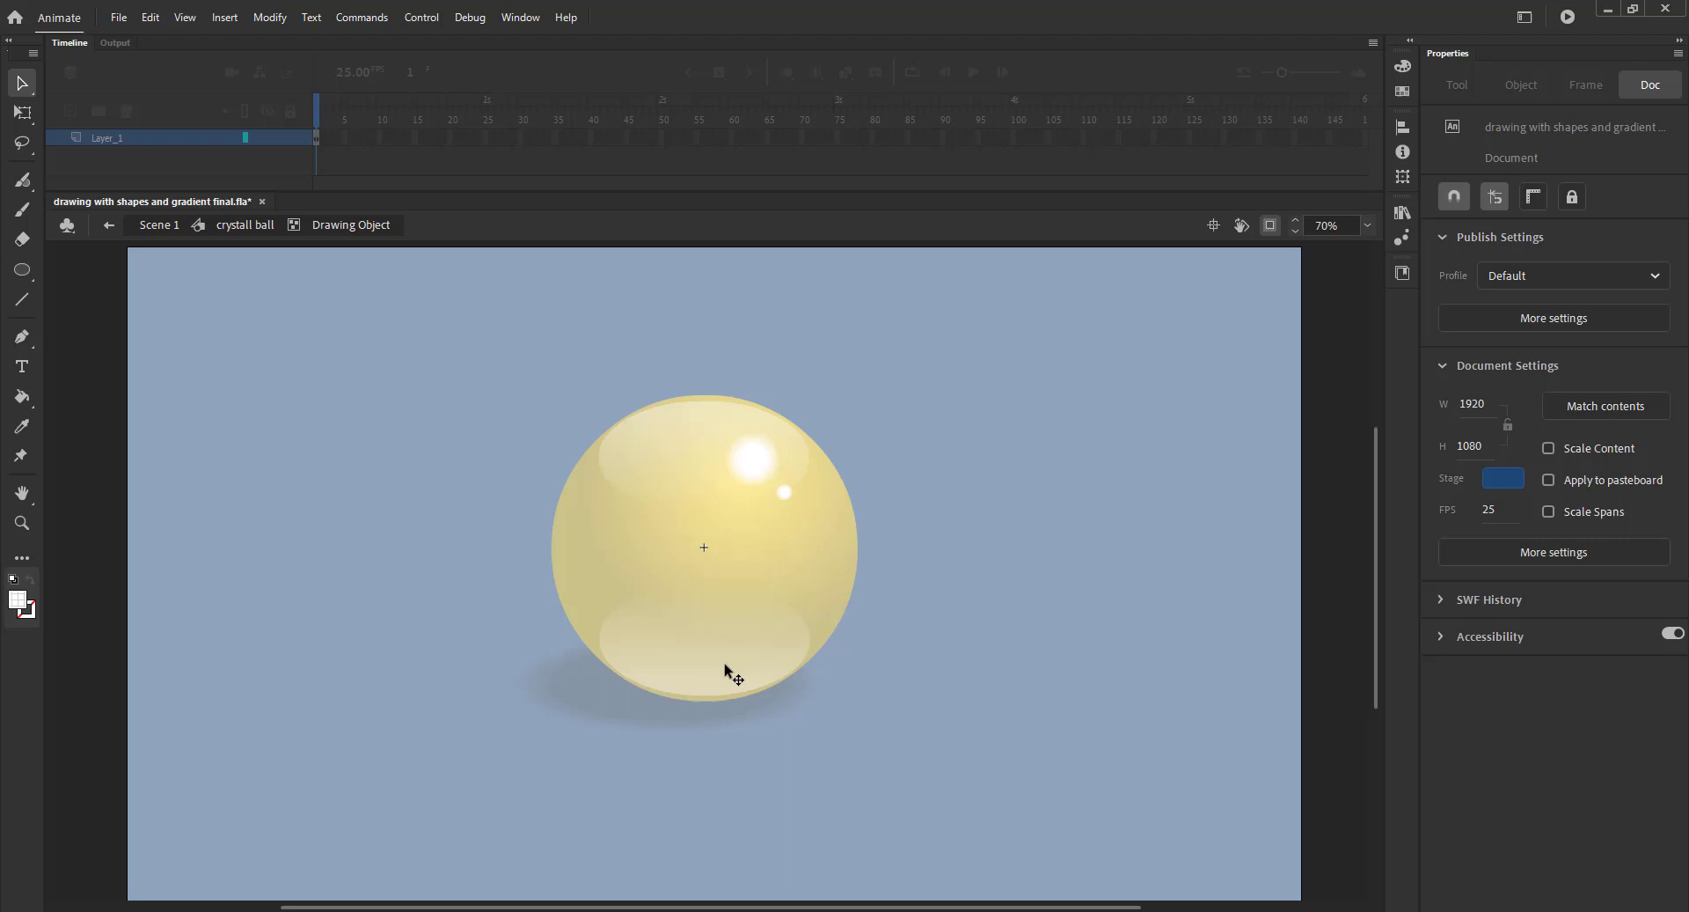
left_click(726, 667)
left_click(1399, 68)
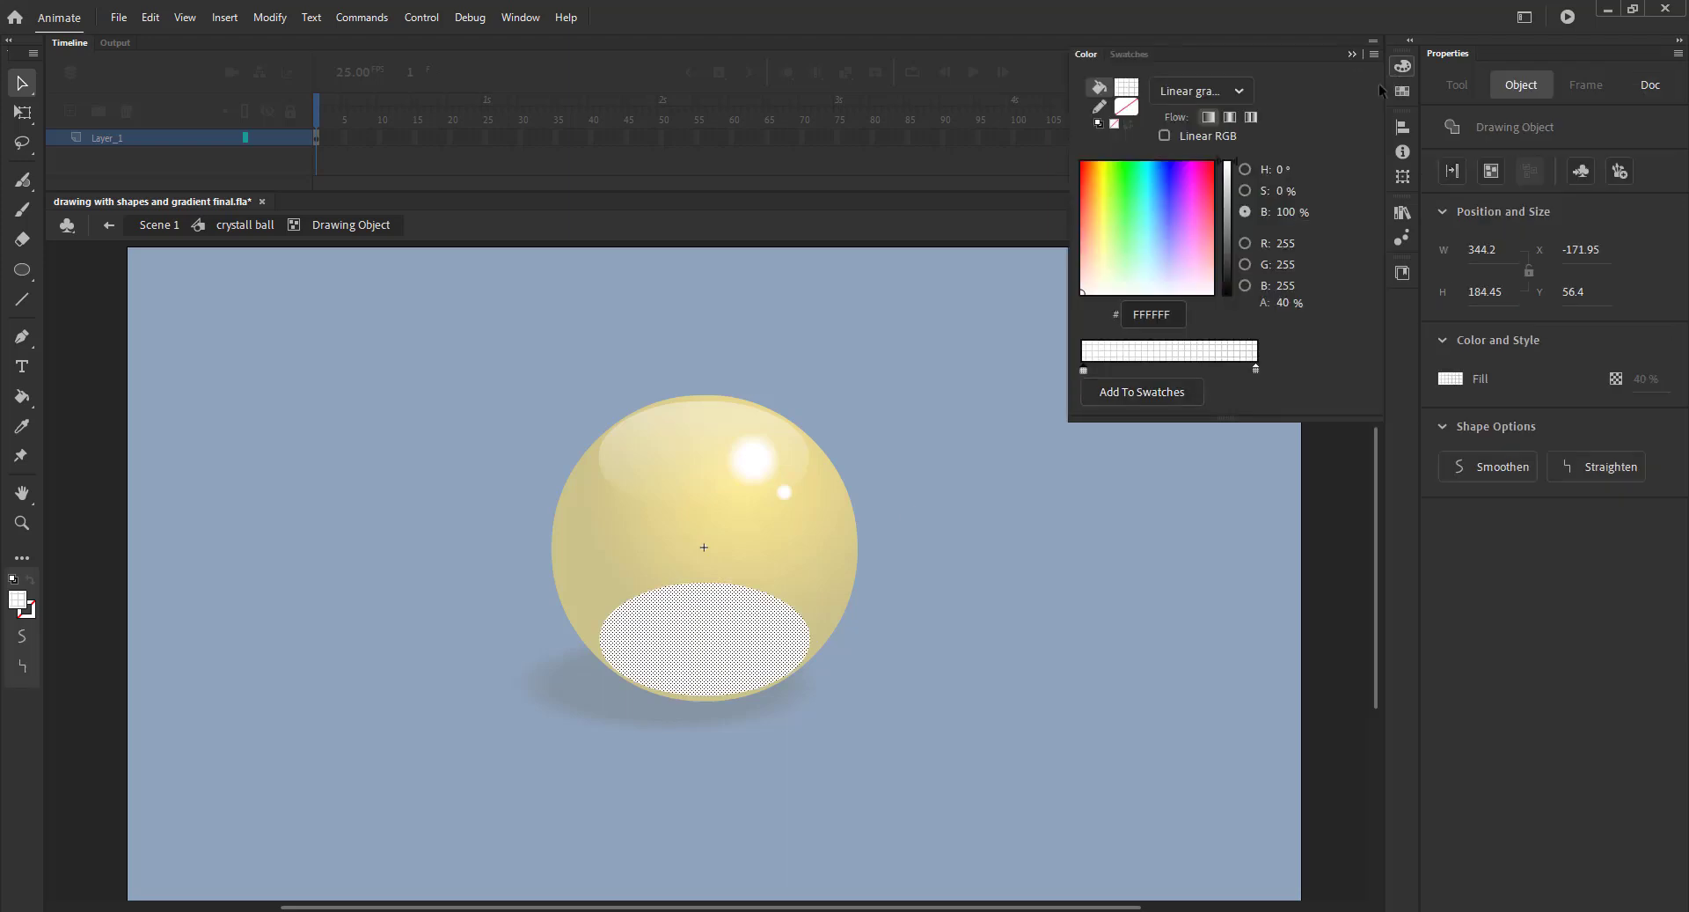
left_click_drag(1227, 231, 1229, 329)
left_click(1255, 369)
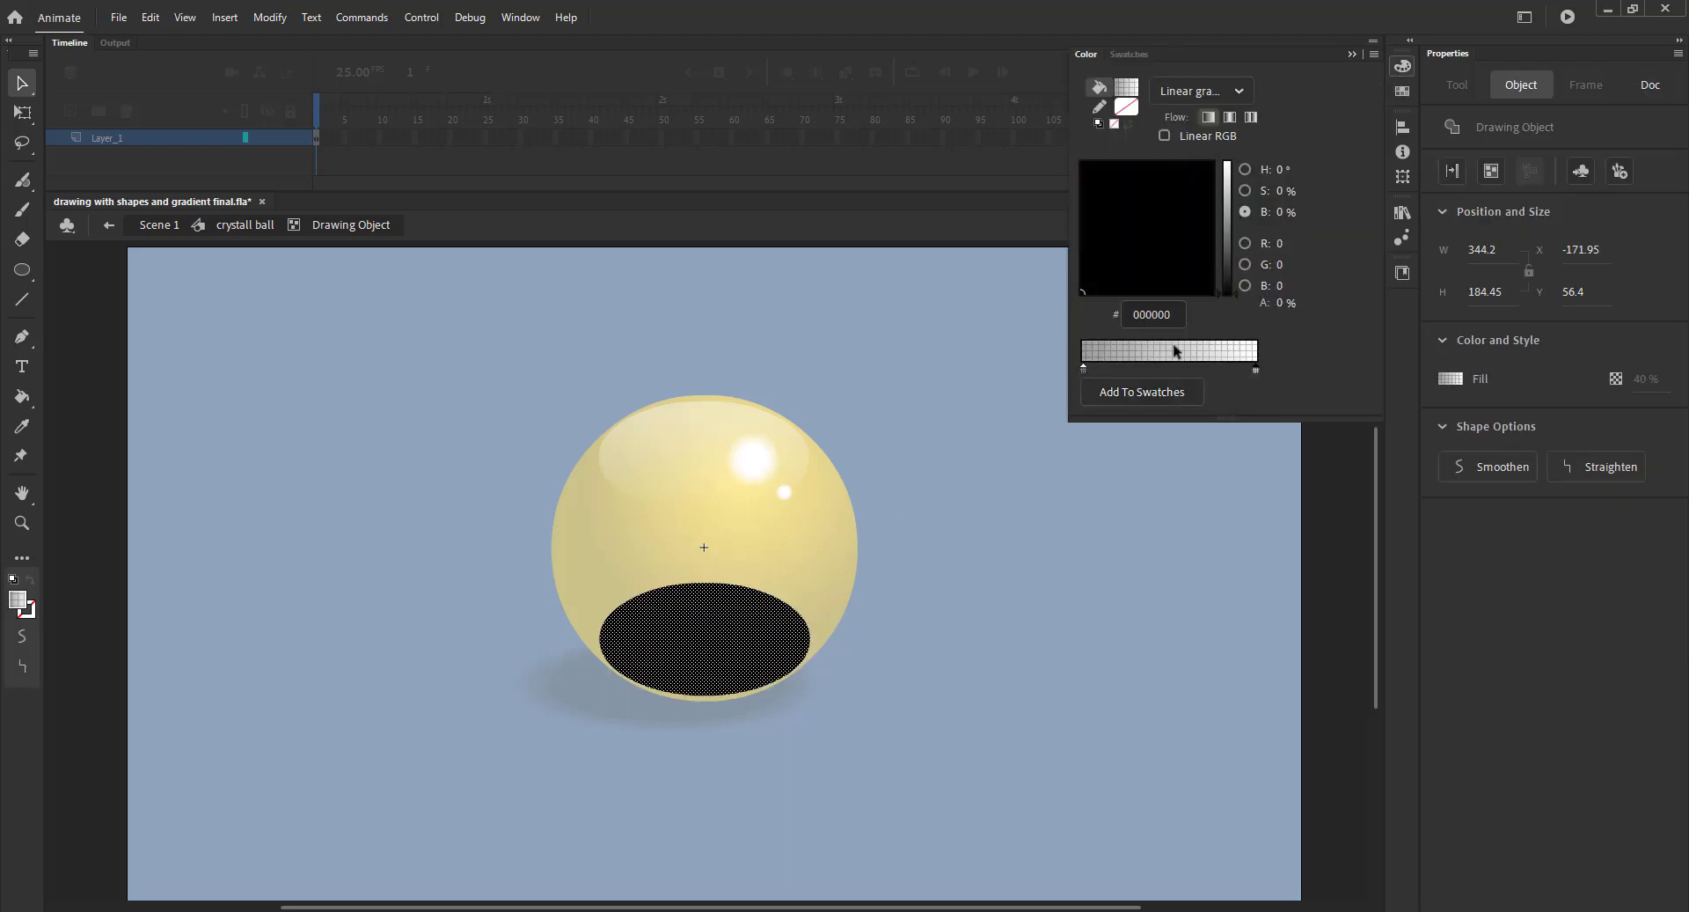
left_click(1083, 370)
left_click(1284, 303)
left_click(962, 421)
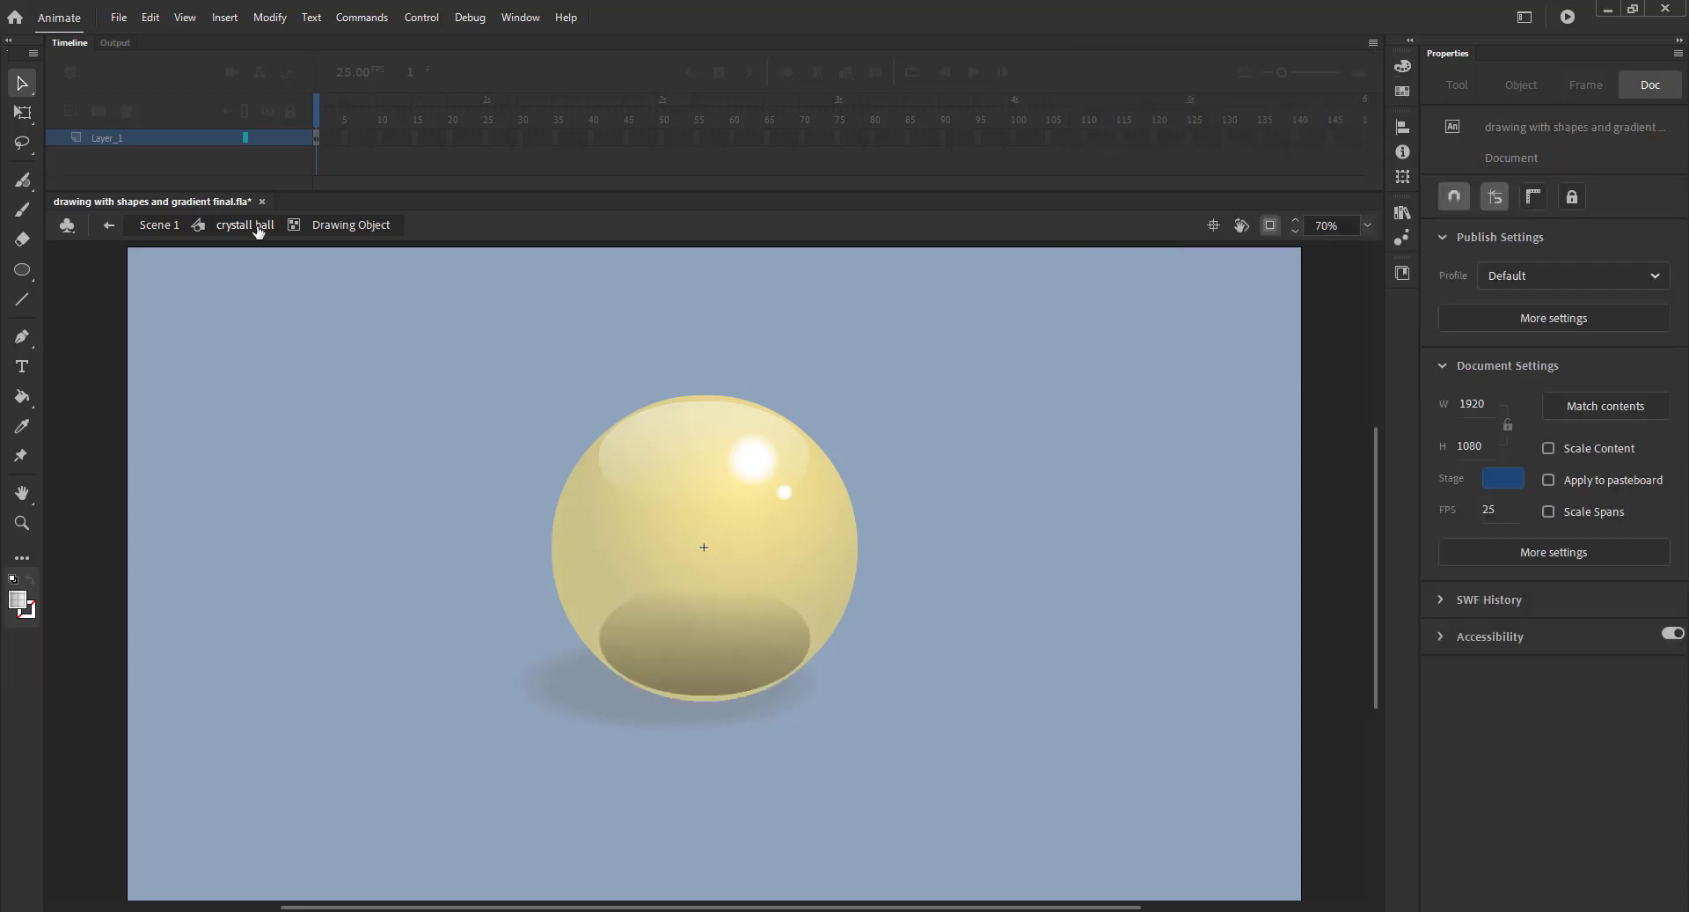
left_click(256, 227)
- Shift the lower dark oval's gradient downward with the Gradient Transform tool and return to the crystall ball symbol
left_click(656, 664)
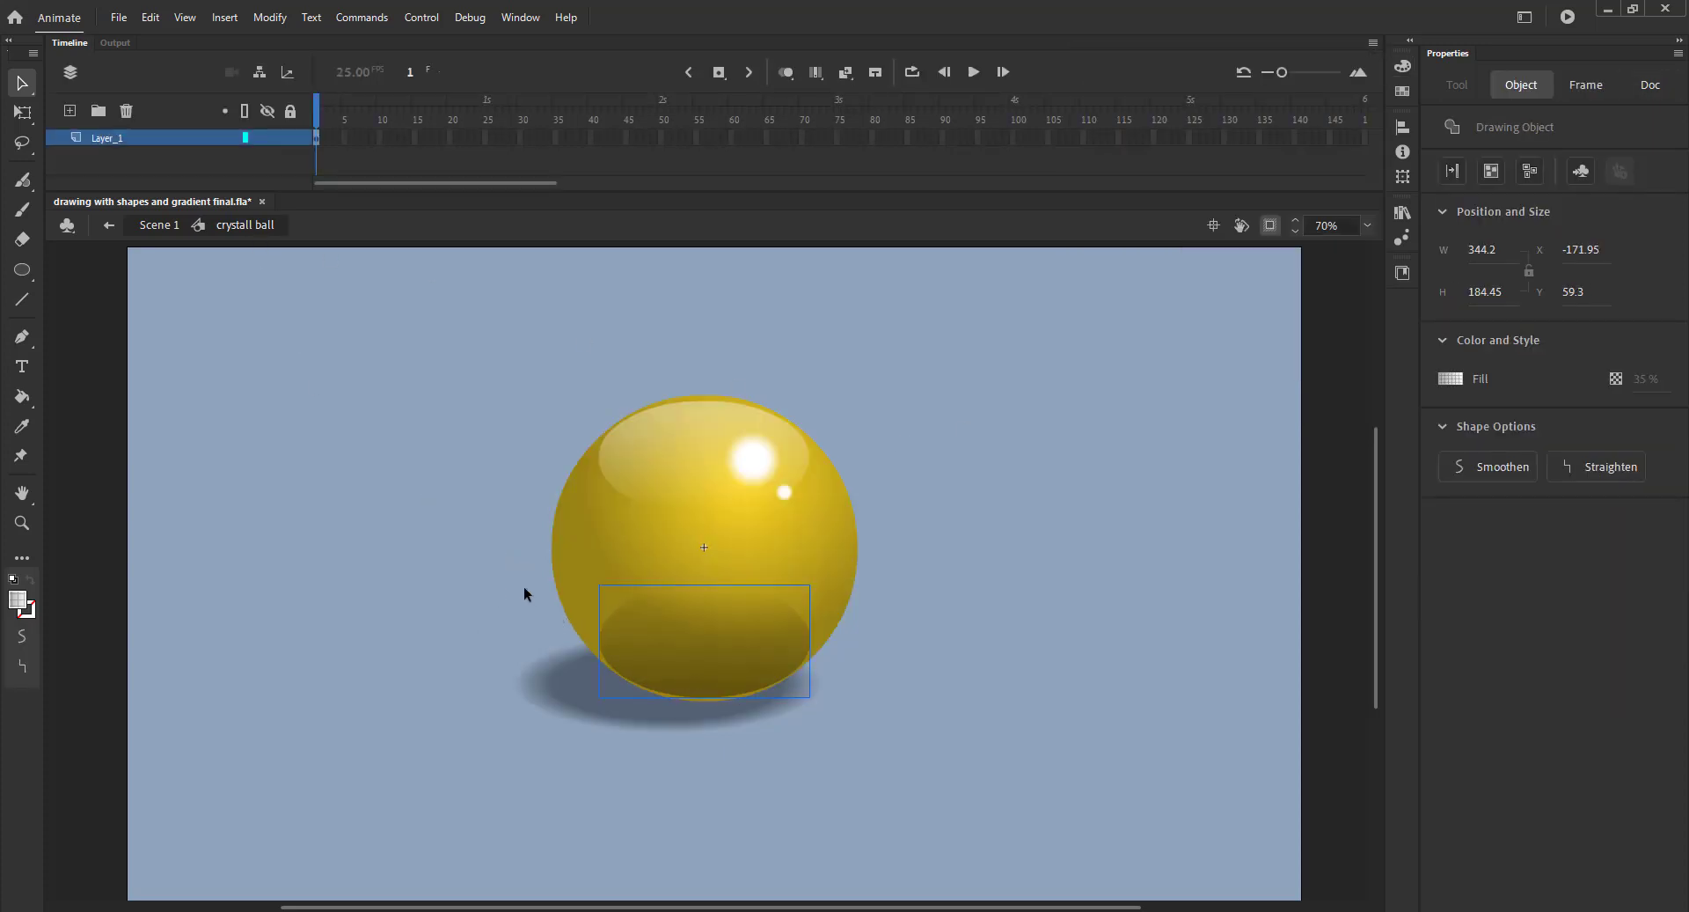
double_click(694, 662)
key("f")
left_click_drag(703, 637, 704, 666)
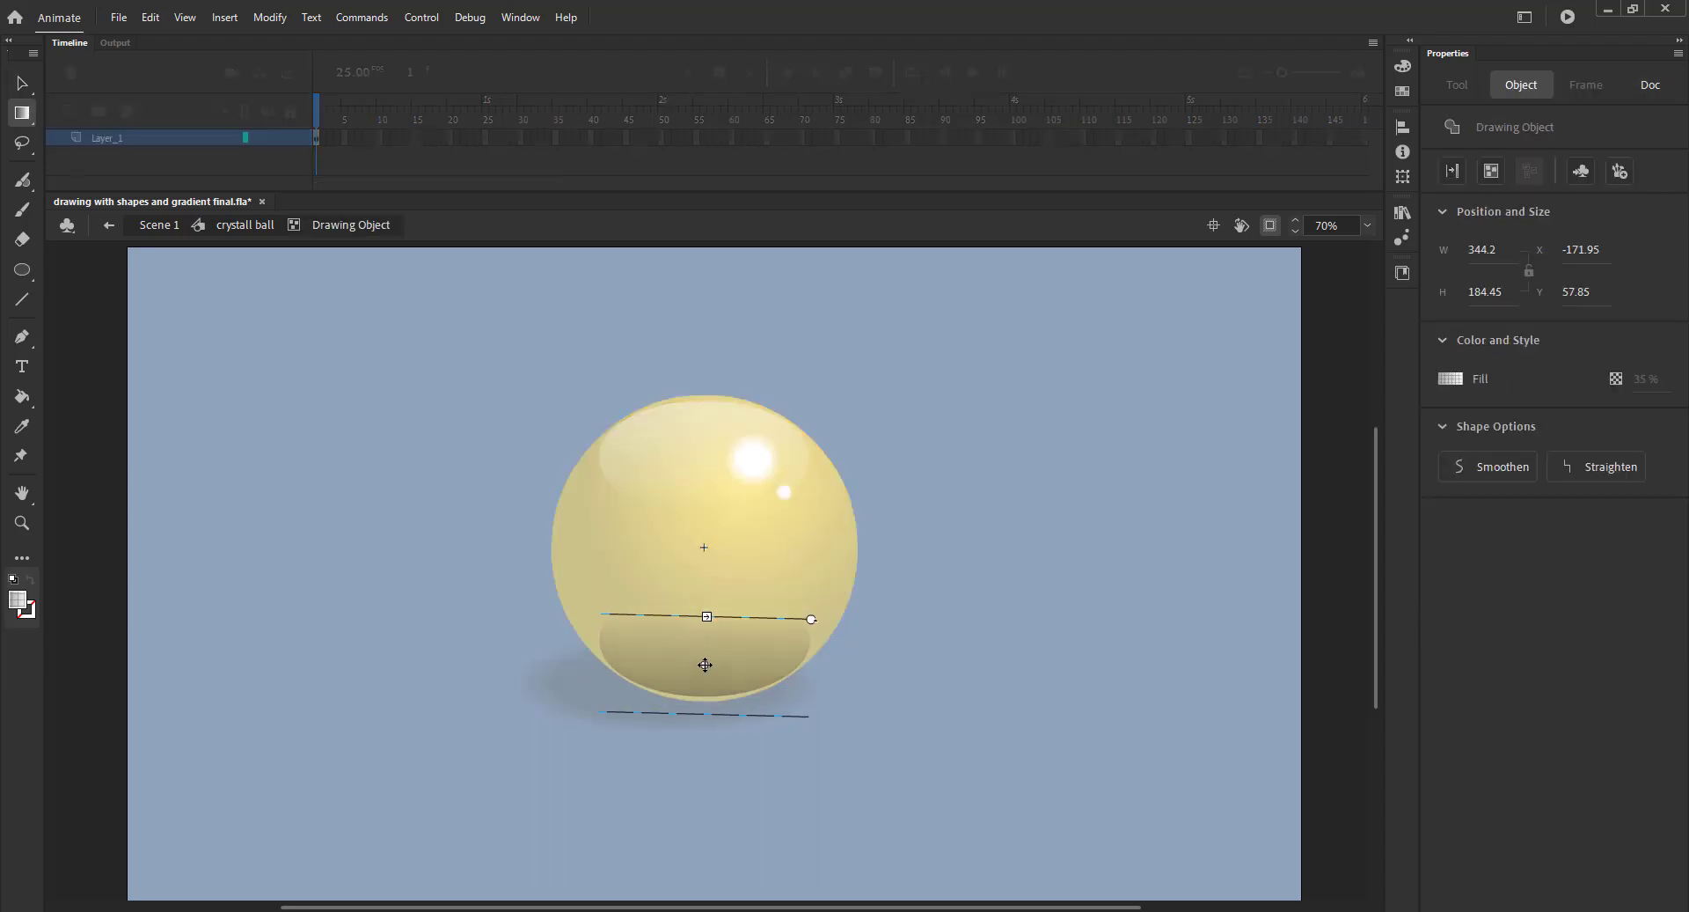
left_click(236, 227)
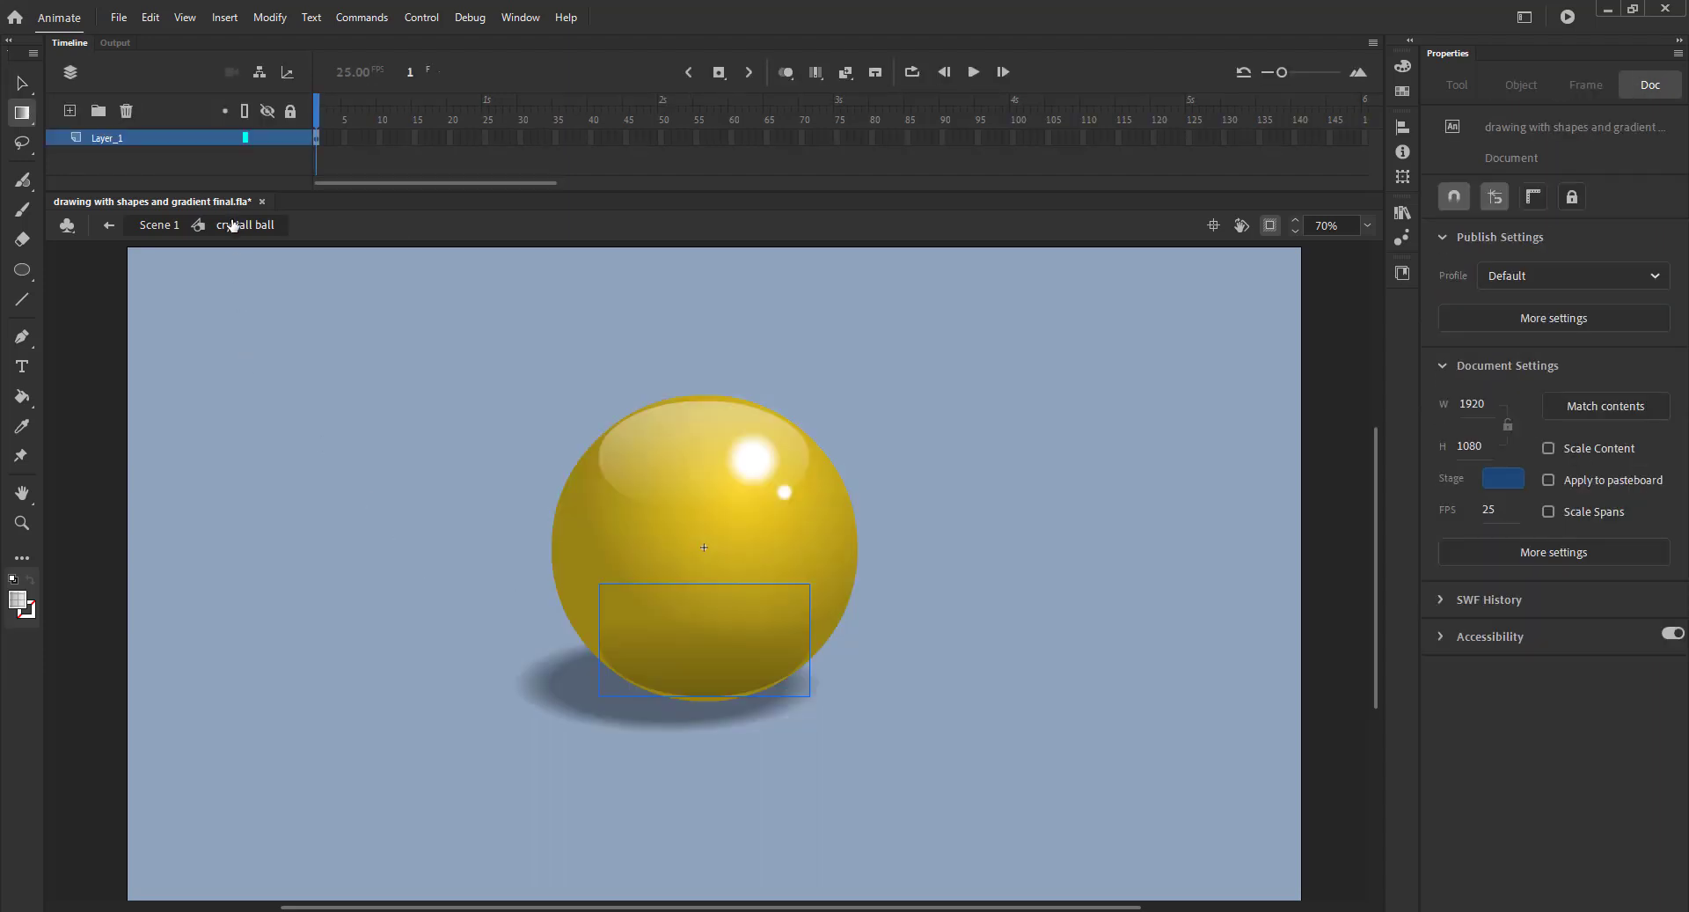
key("v")
left_click(389, 466)
key("ctrl+s")
- Reduce the alpha of the lower oval's black gradient stop to 19%
double_click(744, 664)
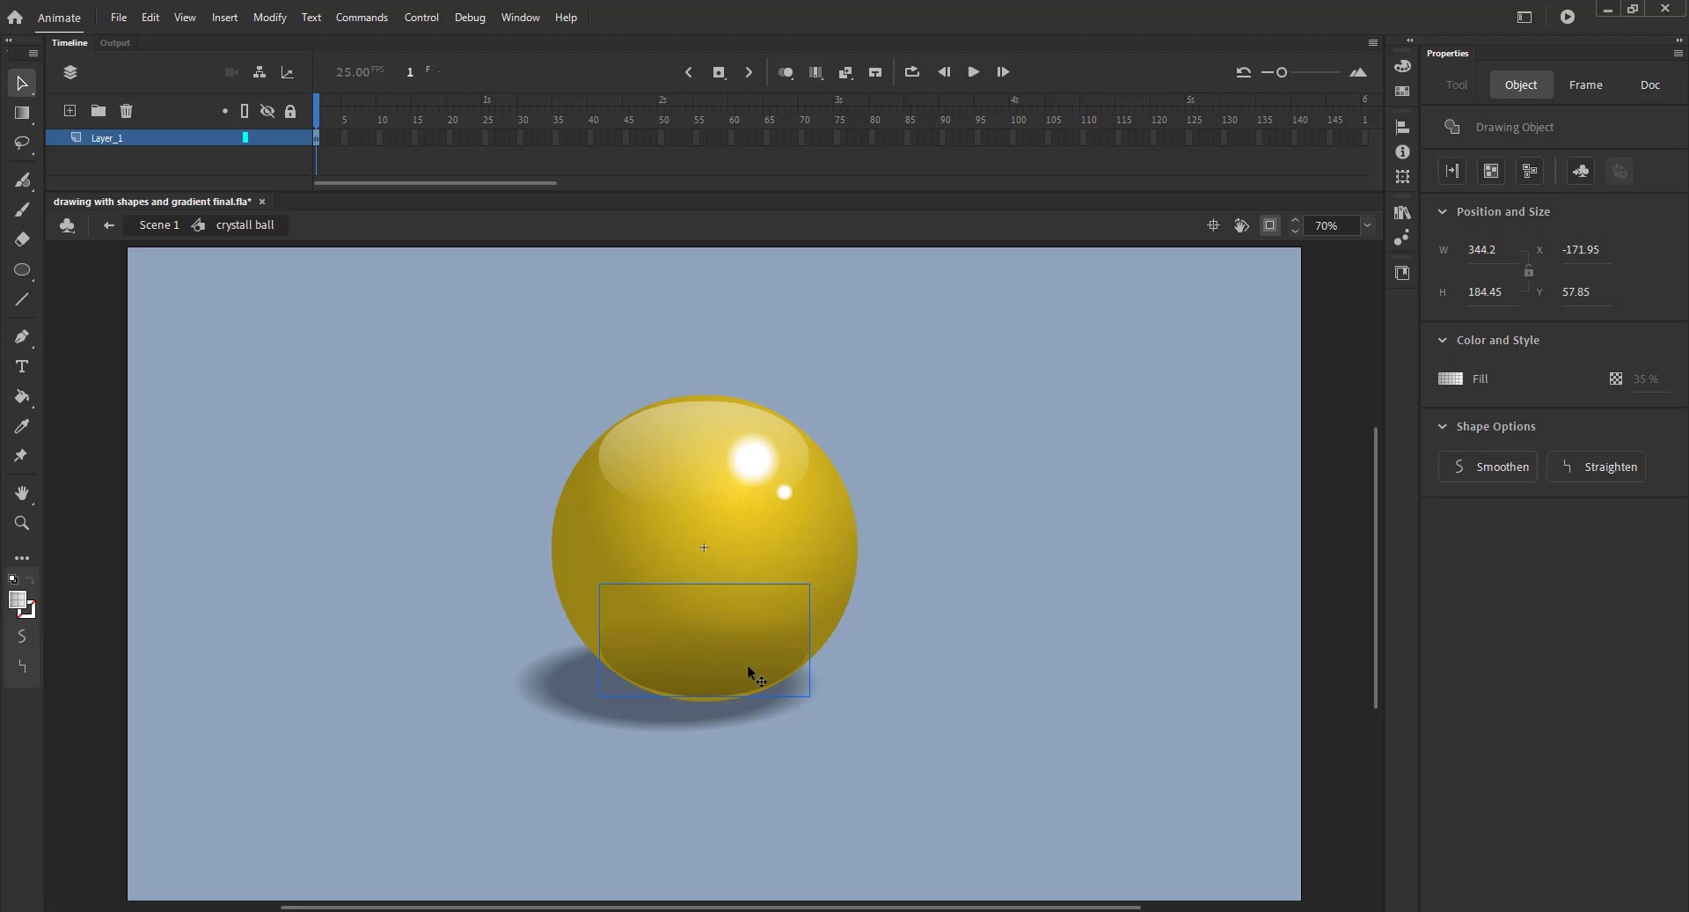
left_click(1403, 66)
left_click_drag(1282, 302, 1266, 303)
double_click(224, 289)
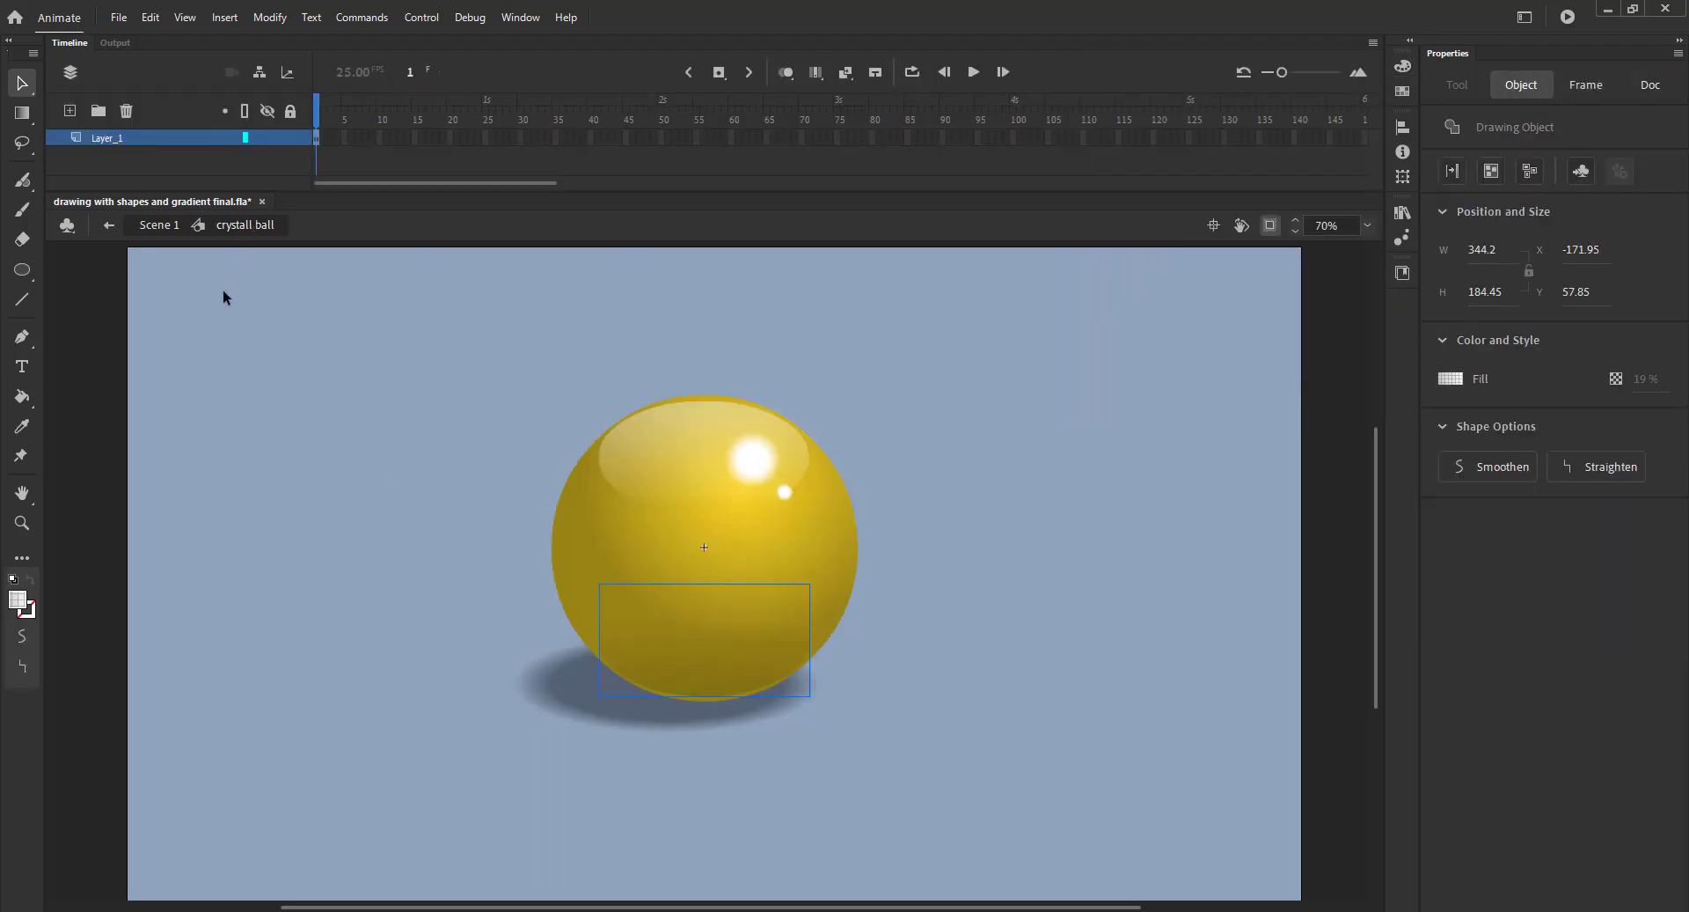
double_click(221, 304)
- Set the alpha of the lower oval's black gradient stop to 25% and return to the crystall ball symbol
double_click(692, 669)
double_click(703, 669)
left_click(1403, 76)
left_click_drag(1292, 303, 1300, 303)
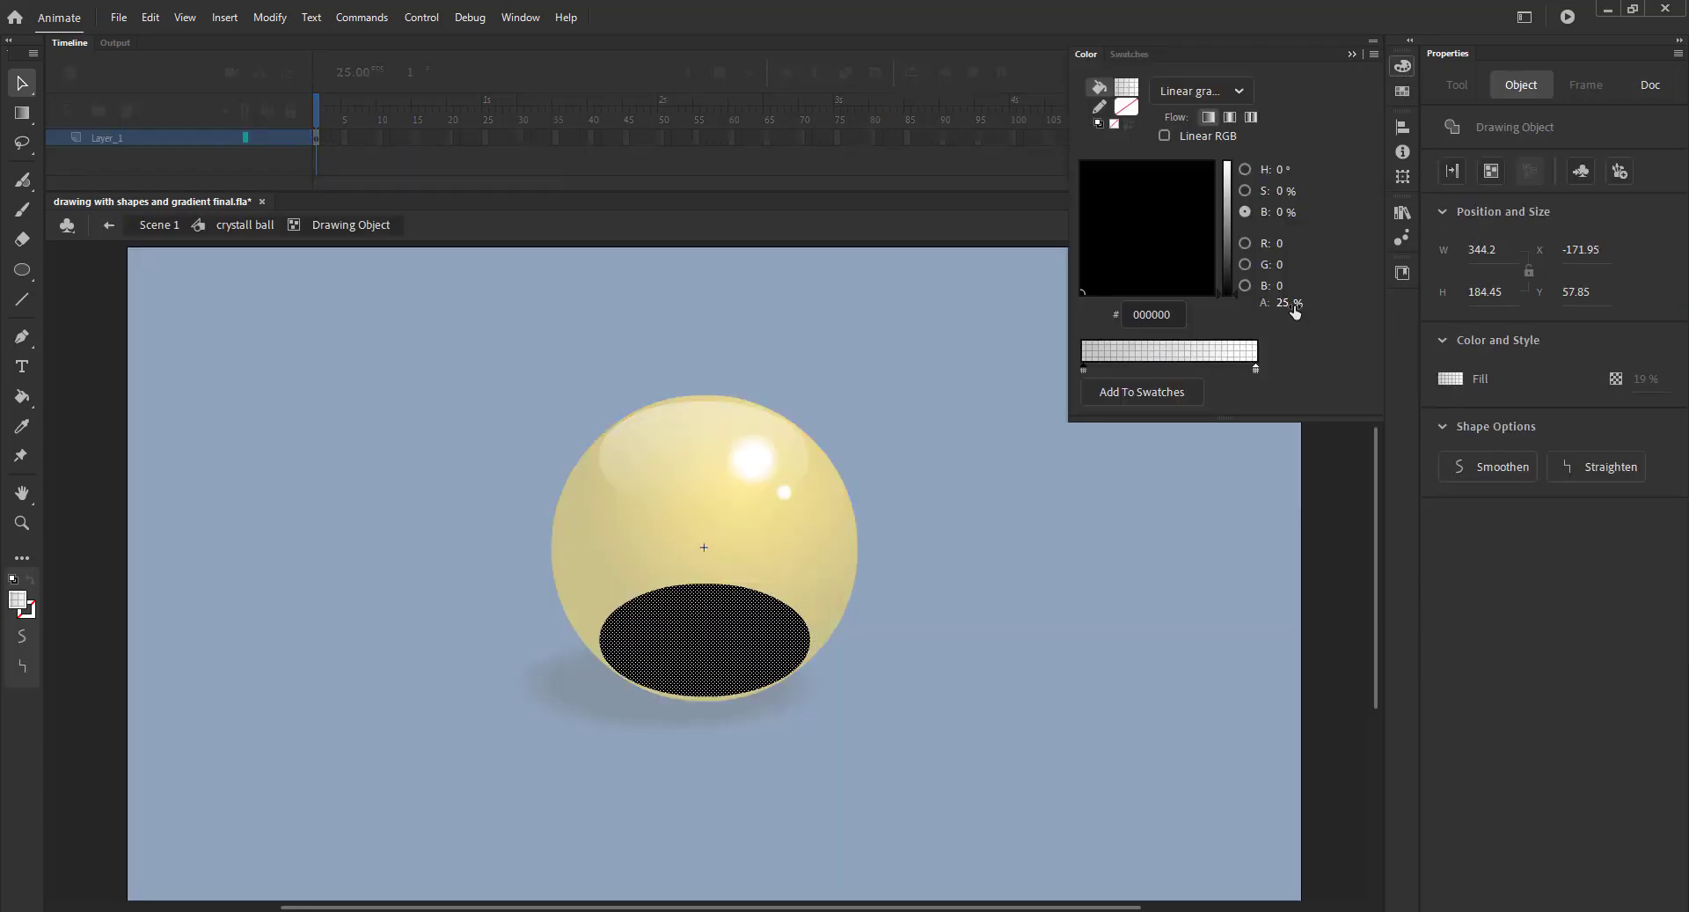
double_click(378, 308)
left_click(373, 384)
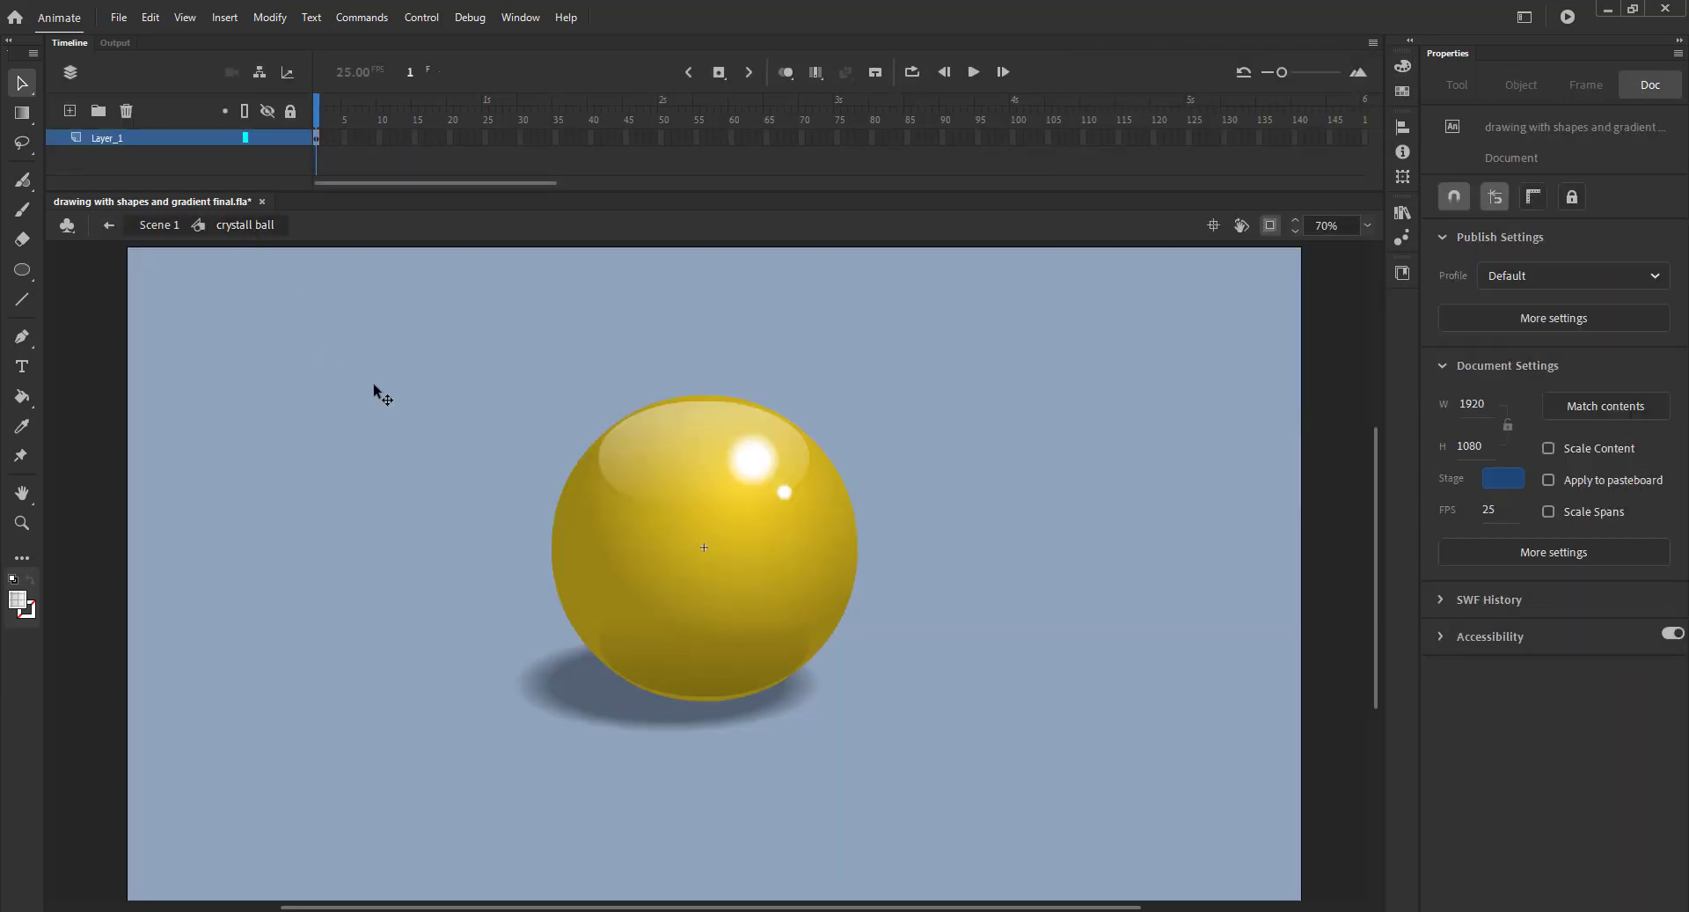
- Open the large ball group for editing with its golden gradient shape selected
left_click(603, 567)
double_click(603, 568)
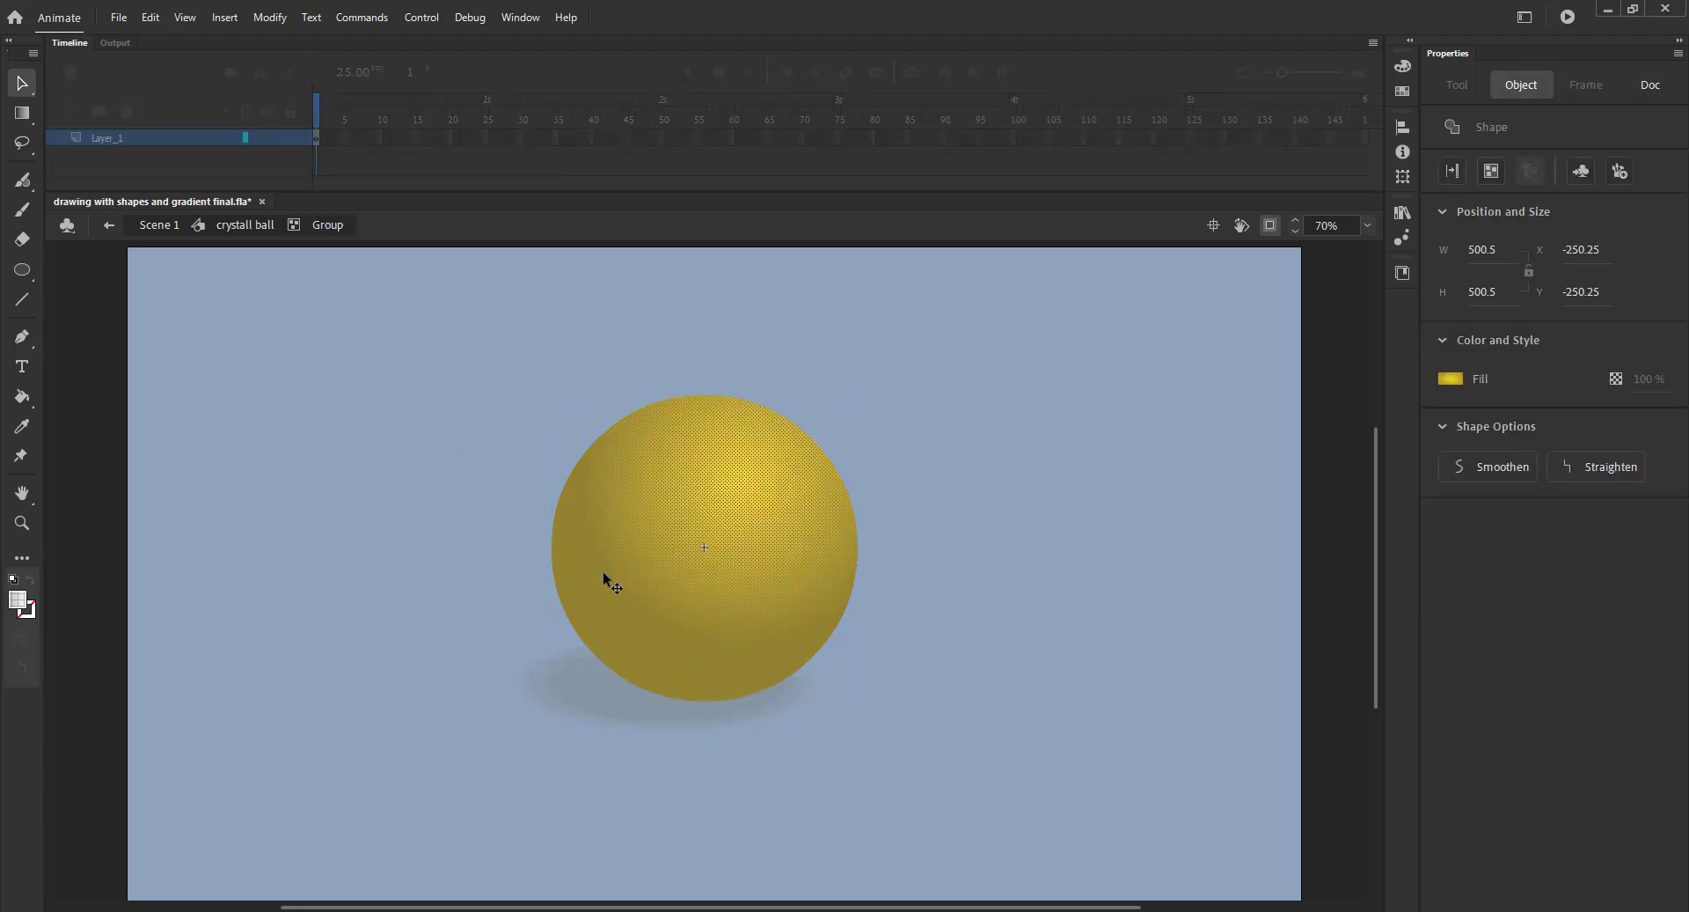